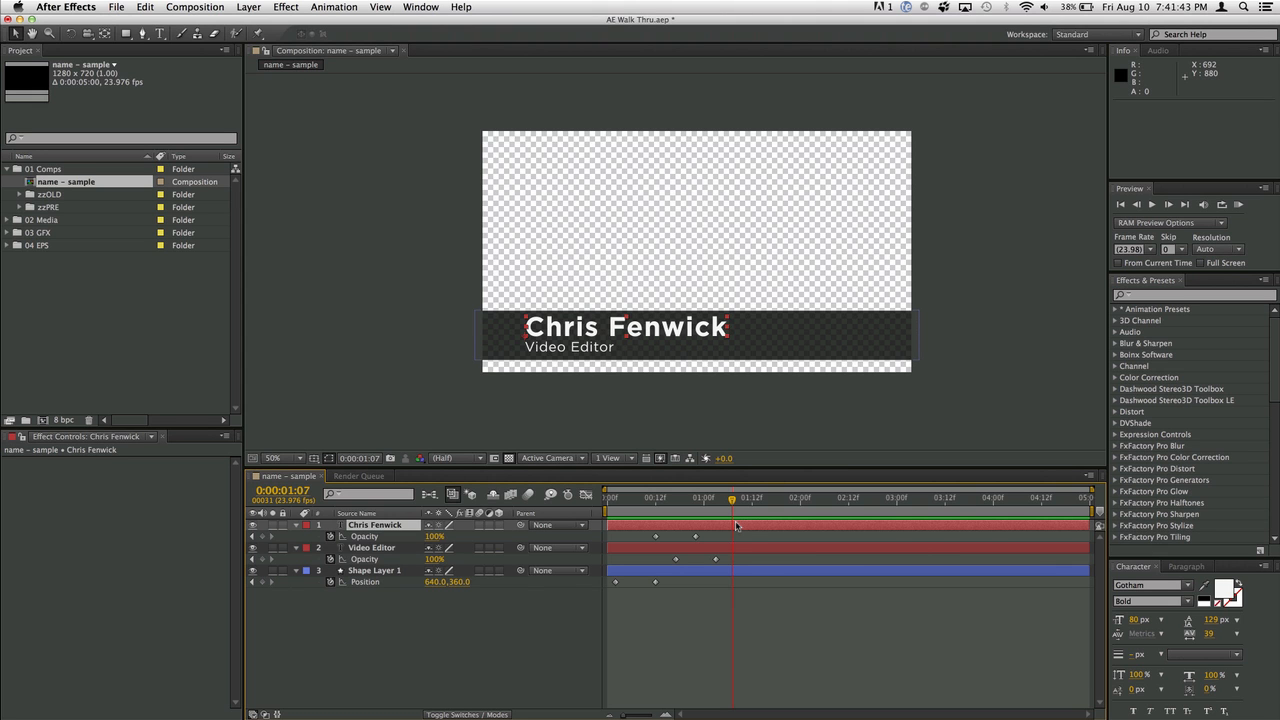
- Scrub through the bar's slide-in and park the playhead at 0:00:01:12
{"action": "left_click_drag", "start_coordinate": [729, 512], "coordinate": [635, 517]}
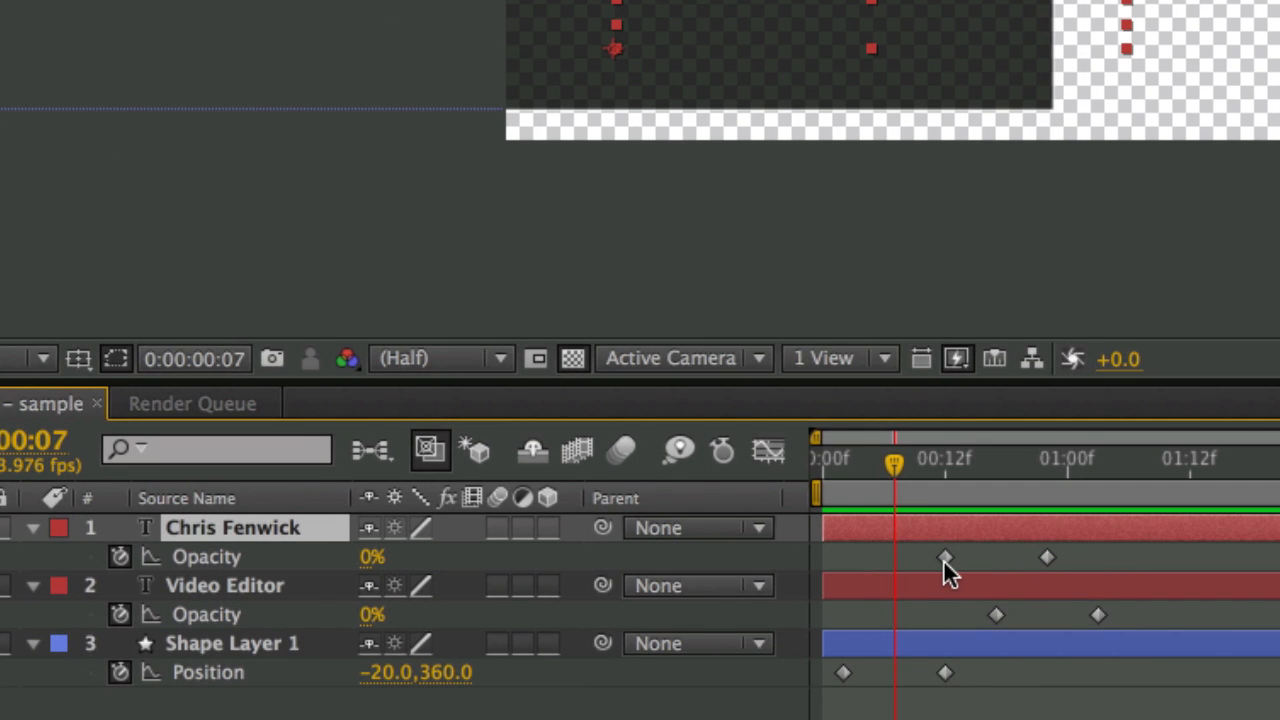
{"action": "mouse_move", "coordinate": [943, 556]}
{"action": "left_click", "coordinate": [945, 474]}
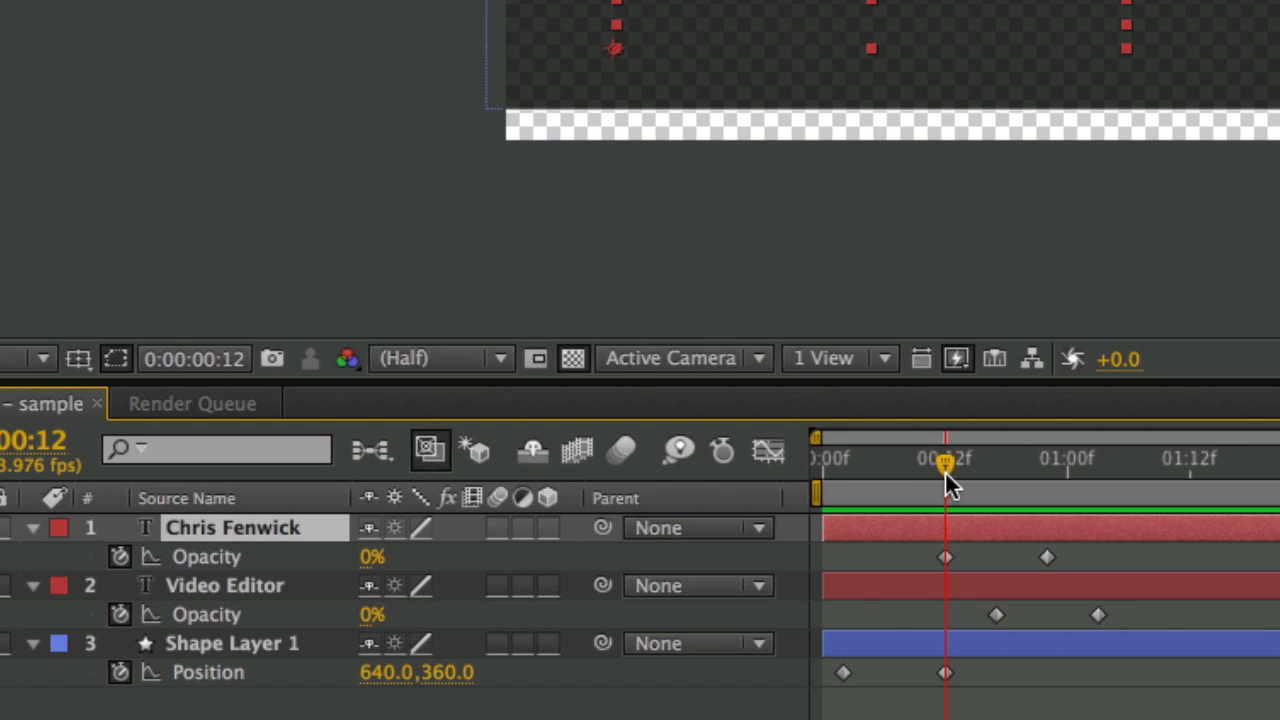
{"action": "left_click_drag", "start_coordinate": [946, 470], "coordinate": [846, 467]}
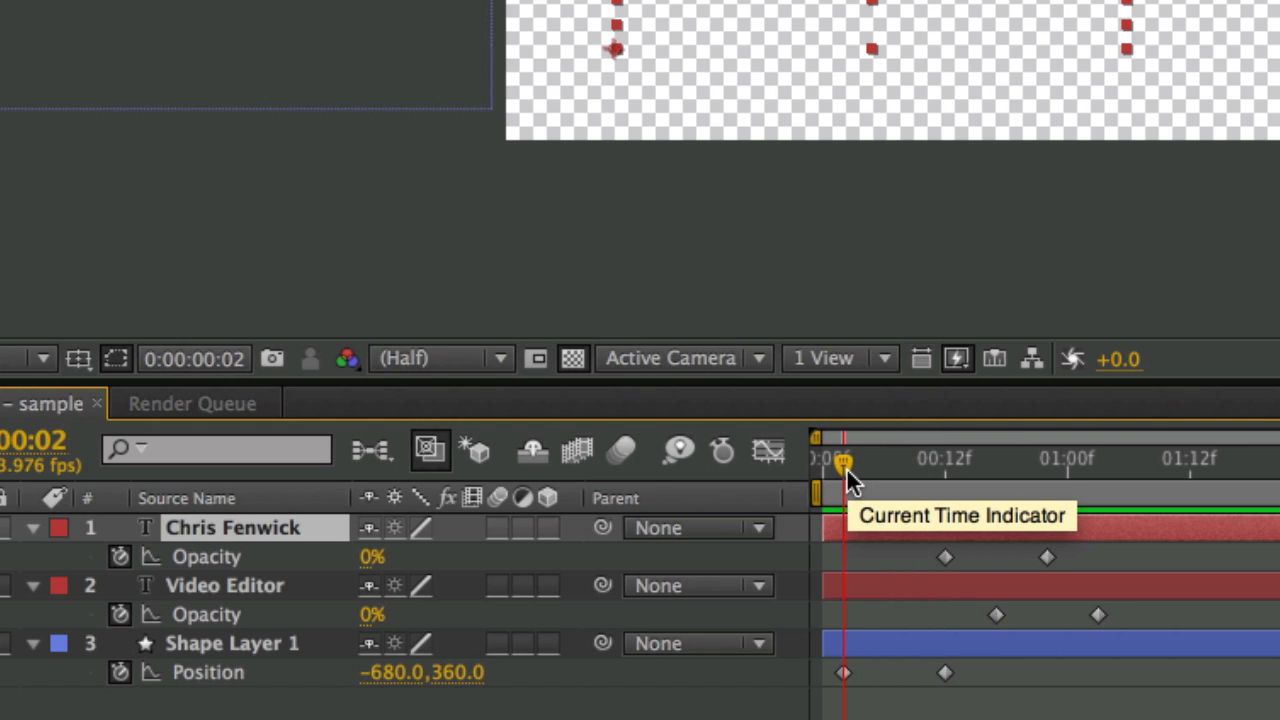
{"action": "left_click", "coordinate": [1188, 464]}
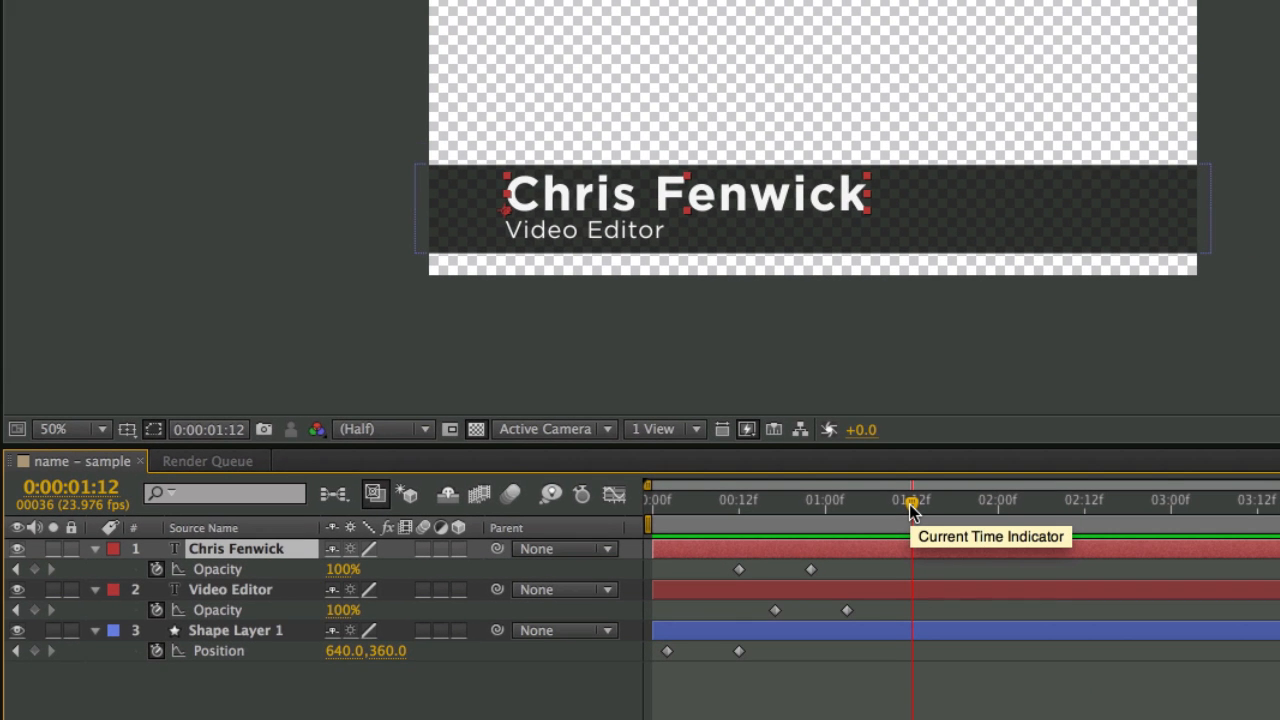
- End the work area at 0:00:01:12 and preview the intro animation
{"action": "key", "text": "n"}
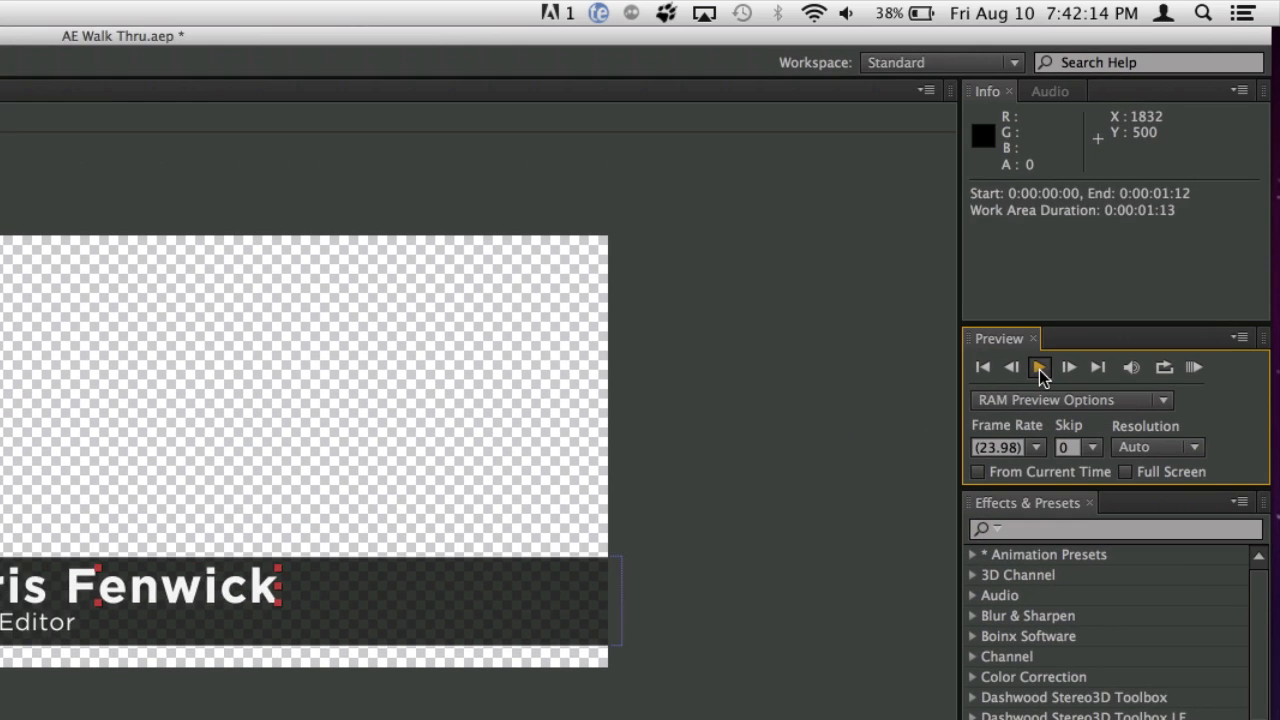
{"action": "left_click", "coordinate": [1279, 0]}
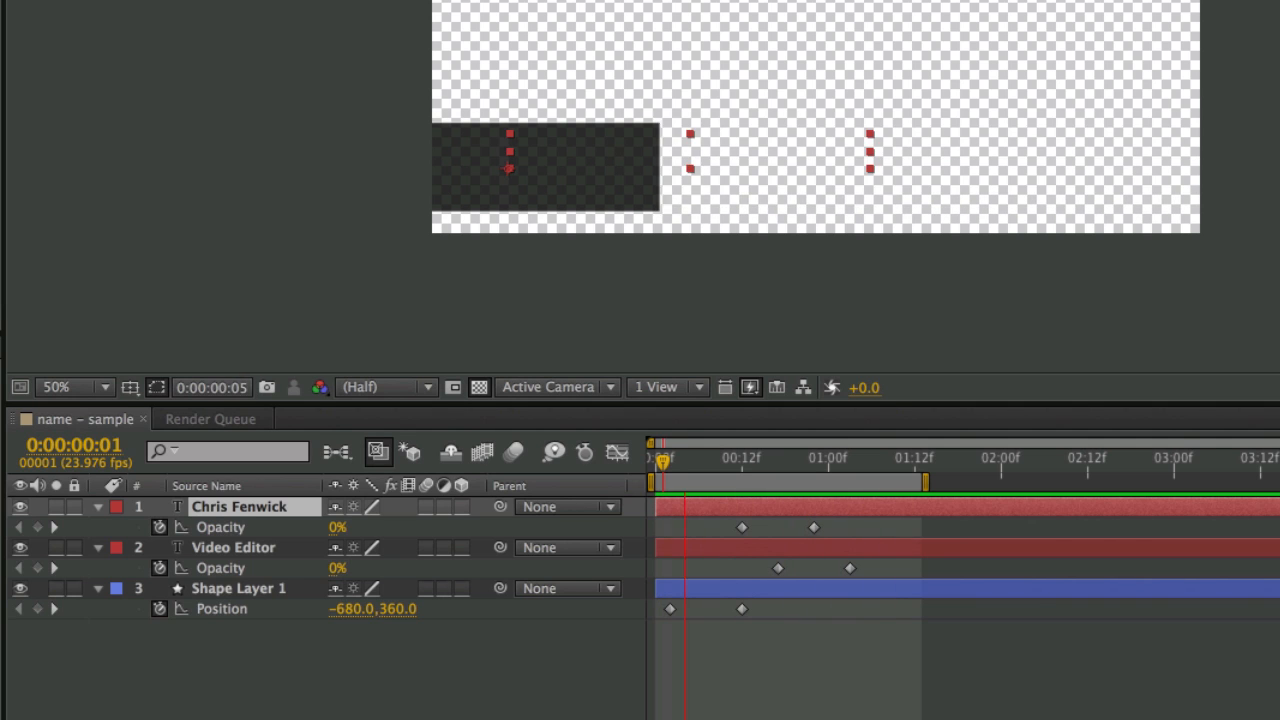
{"action": "key", "text": "space"}
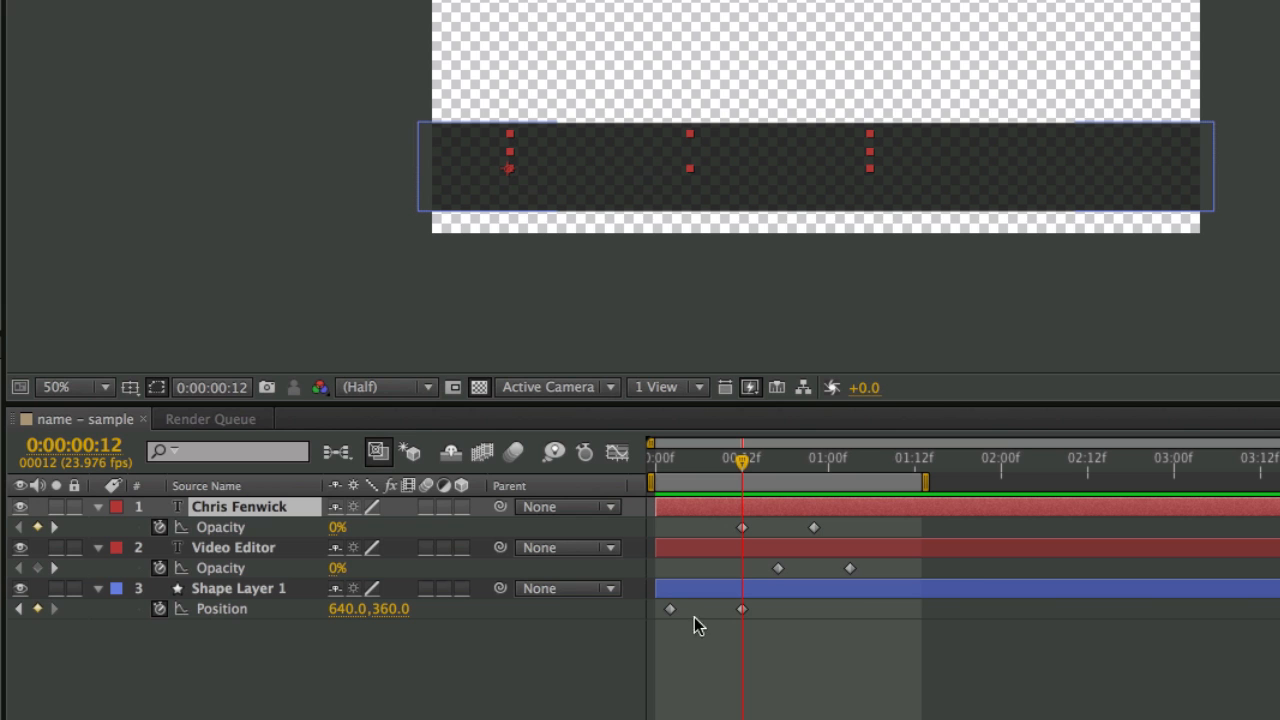
- Apply Easy Ease In to the bar's ending Position keyframe at 00:12 and scrub to check it
{"action": "mouse_move", "coordinate": [744, 612]}
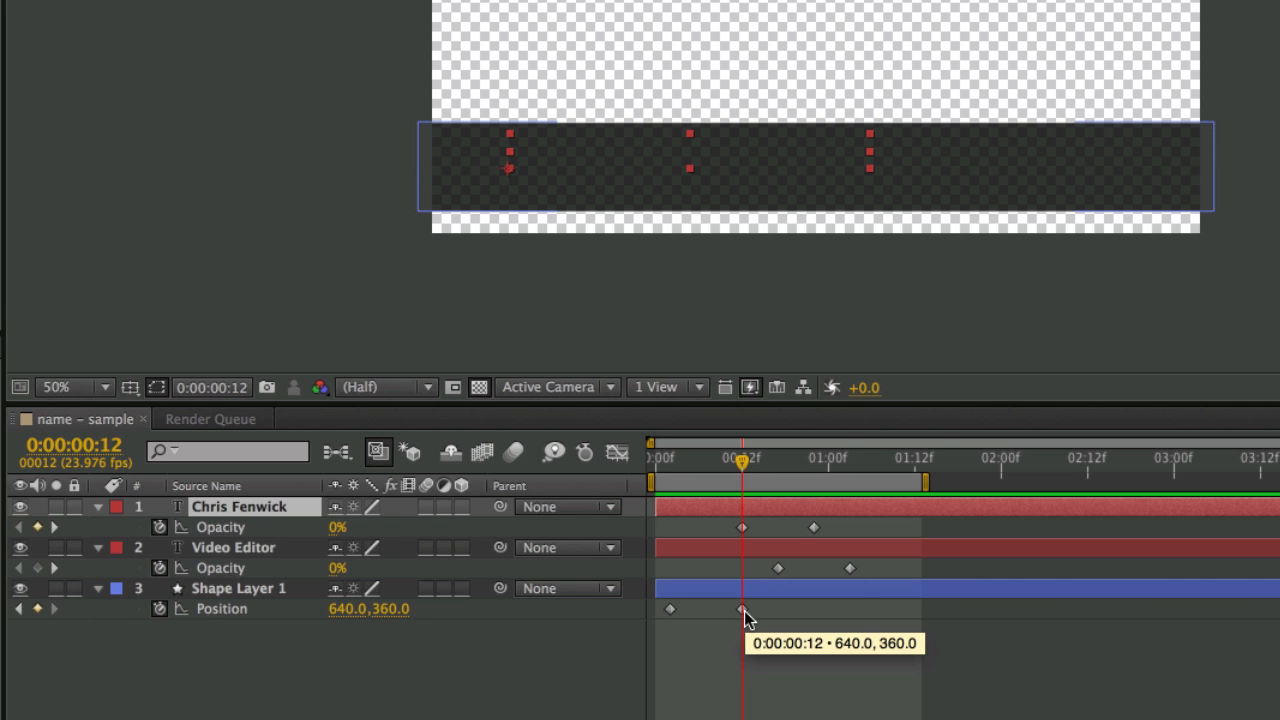
{"action": "right_click", "coordinate": [742, 609]}
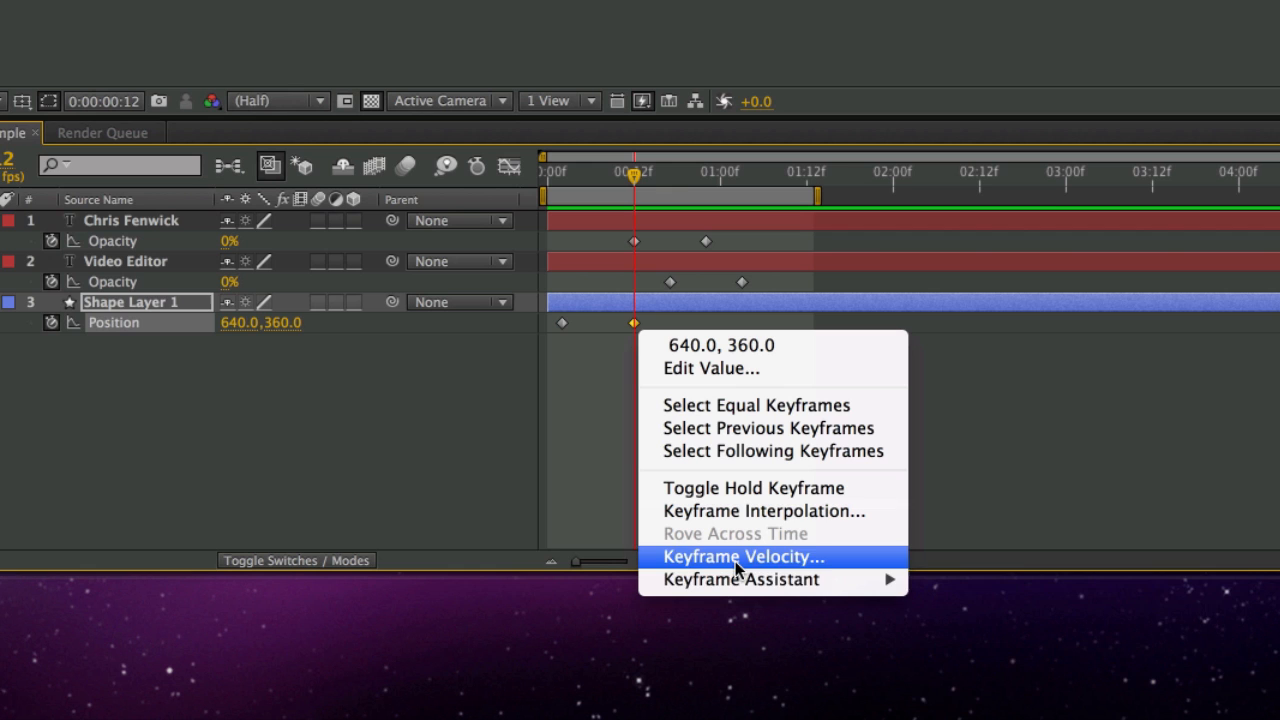
{"action": "mouse_move", "coordinate": [848, 719]}
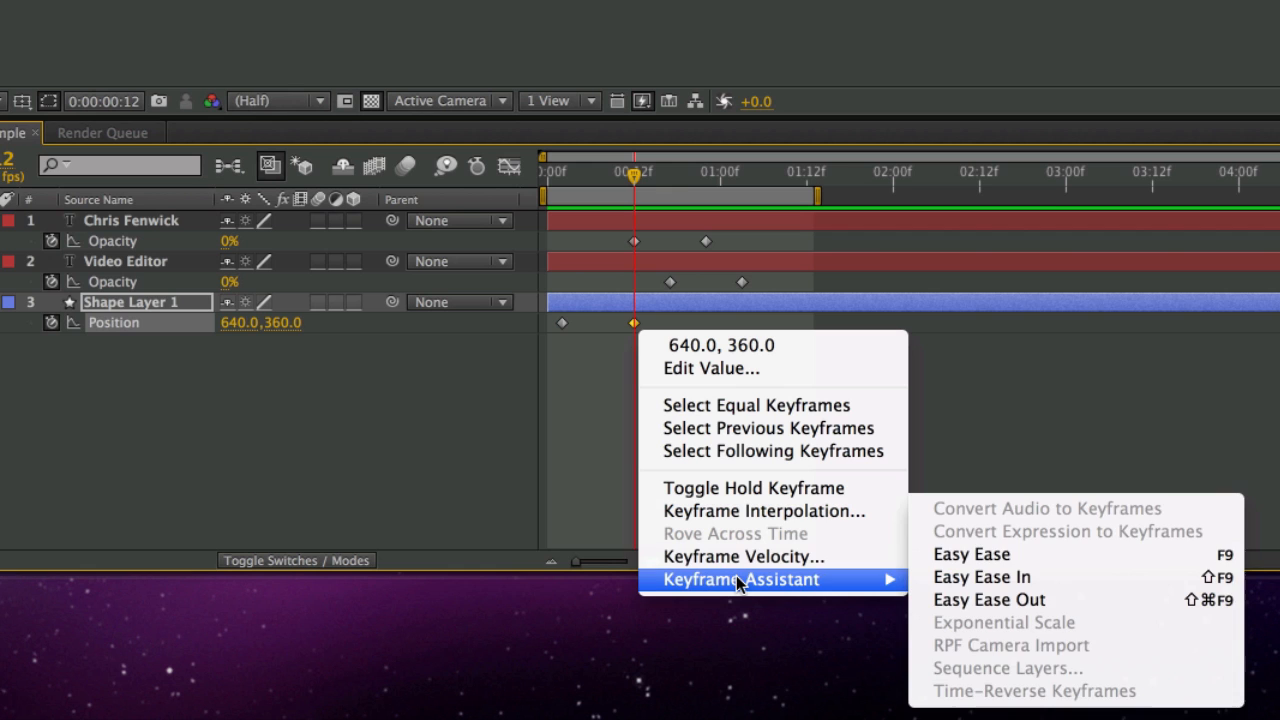
{"action": "left_click", "coordinate": [978, 580]}
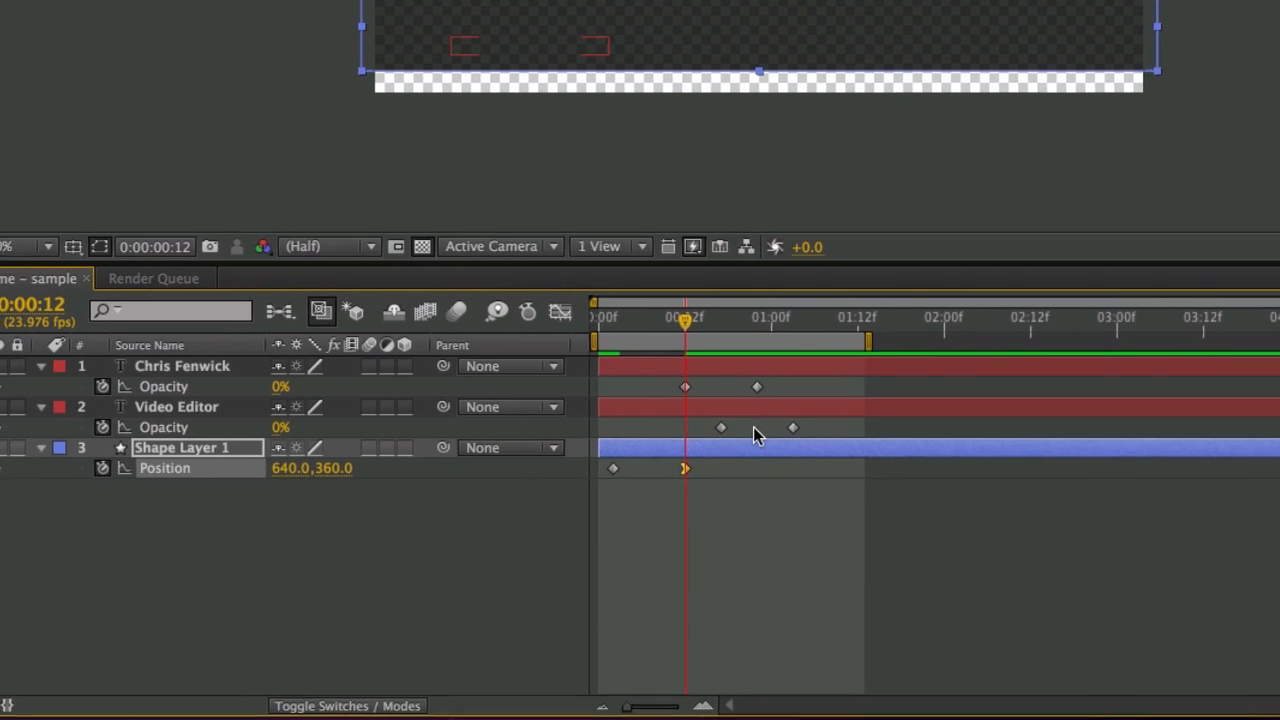
{"action": "left_click_drag", "start_coordinate": [684, 319], "coordinate": [626, 323]}
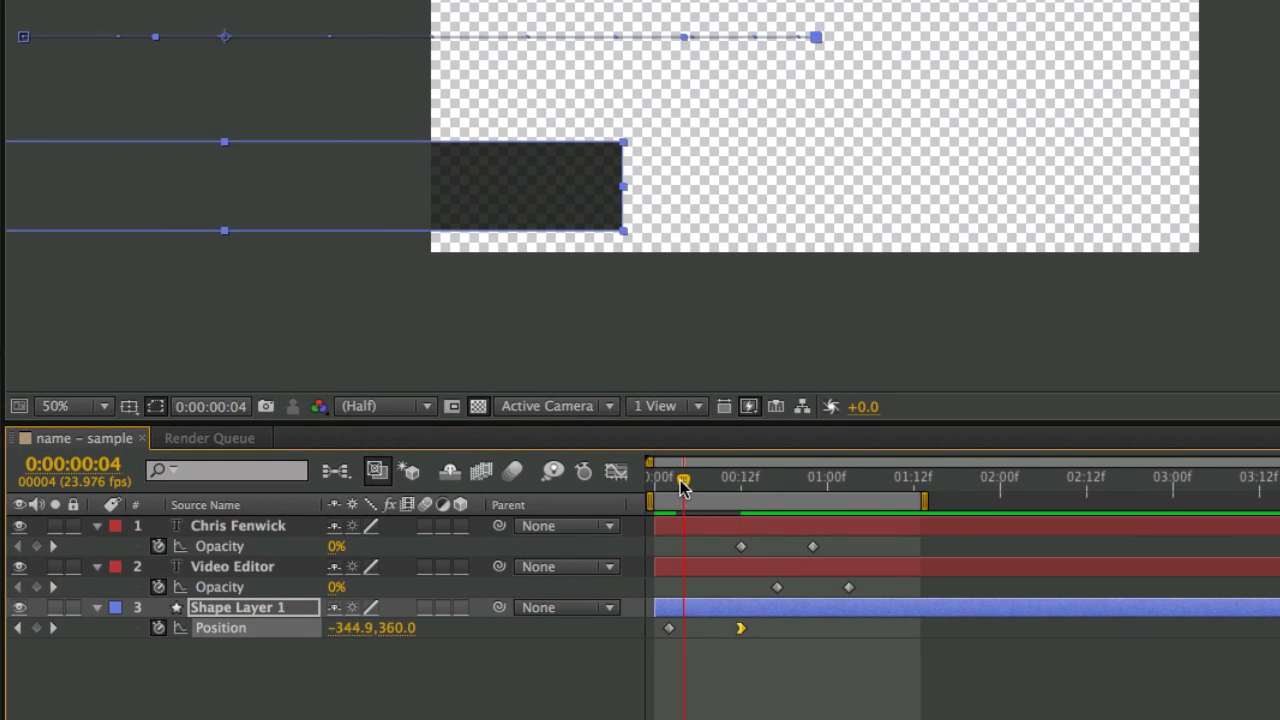
{"action": "left_click_drag", "start_coordinate": [682, 487], "coordinate": [742, 512]}
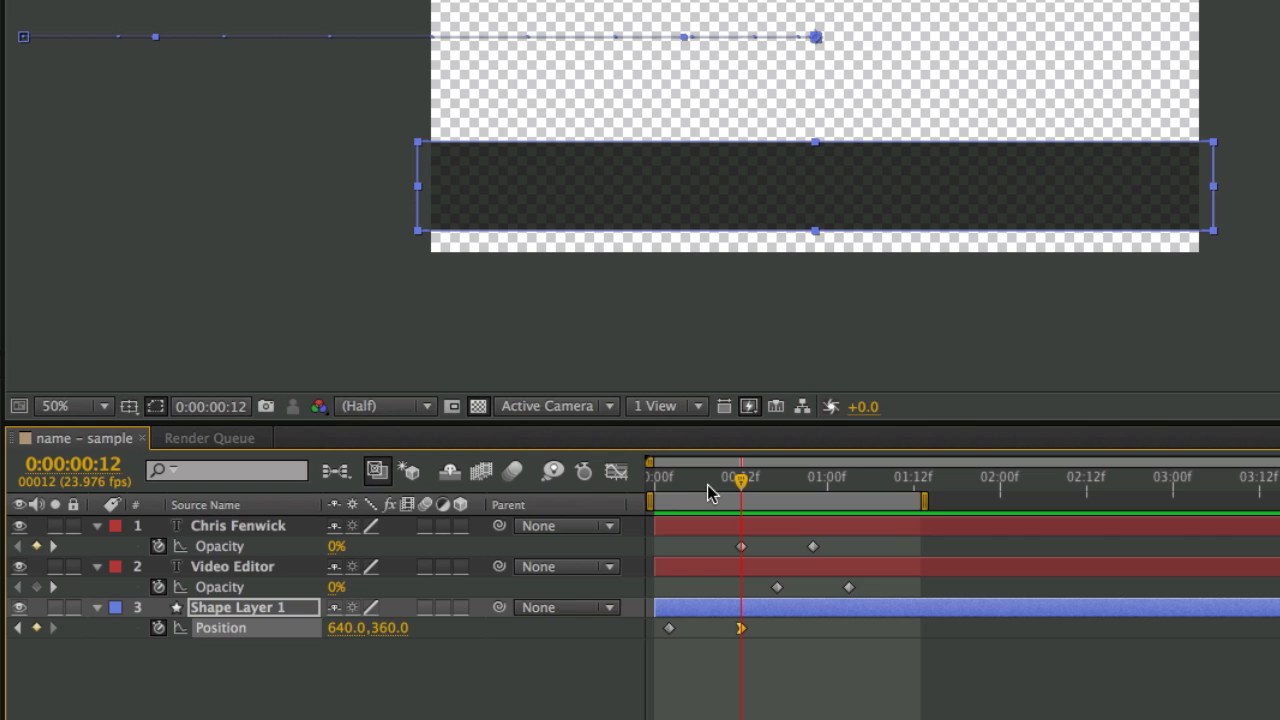
- Apply Easy Ease Out to the bar's starting Position keyframe at 00:02
{"action": "left_click_drag", "start_coordinate": [707, 490], "coordinate": [669, 490]}
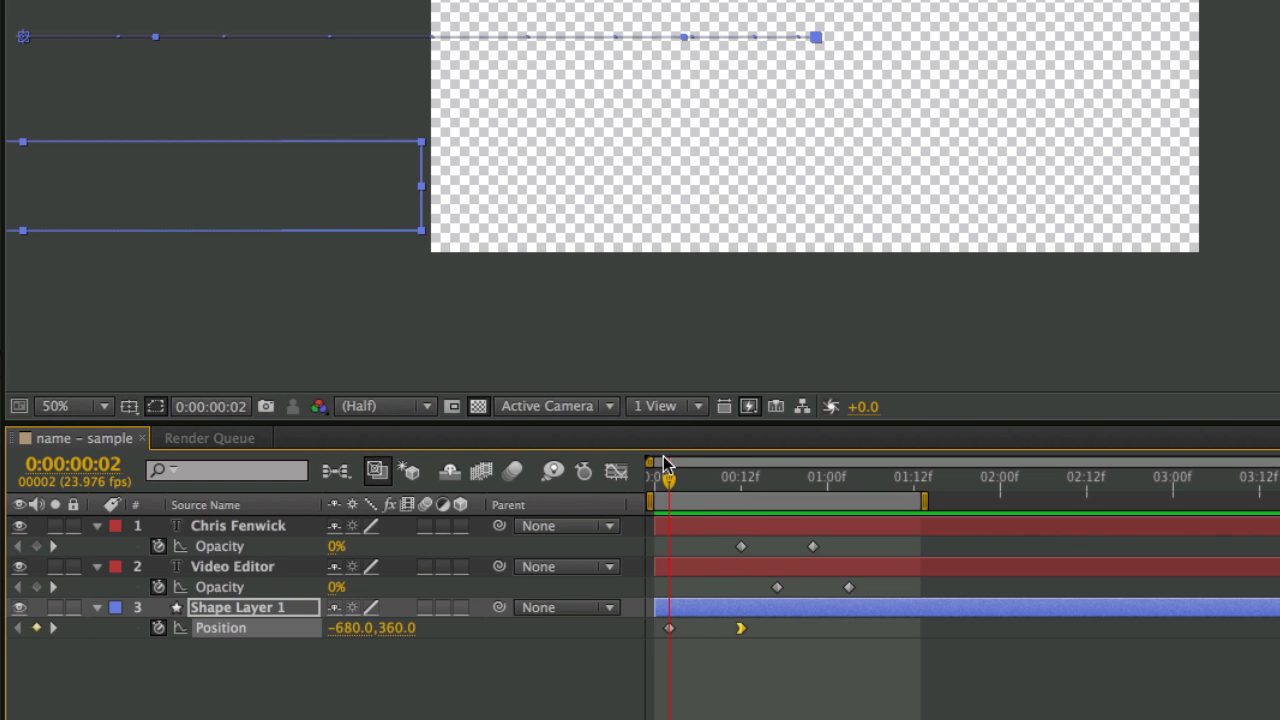
{"action": "right_click", "coordinate": [670, 628]}
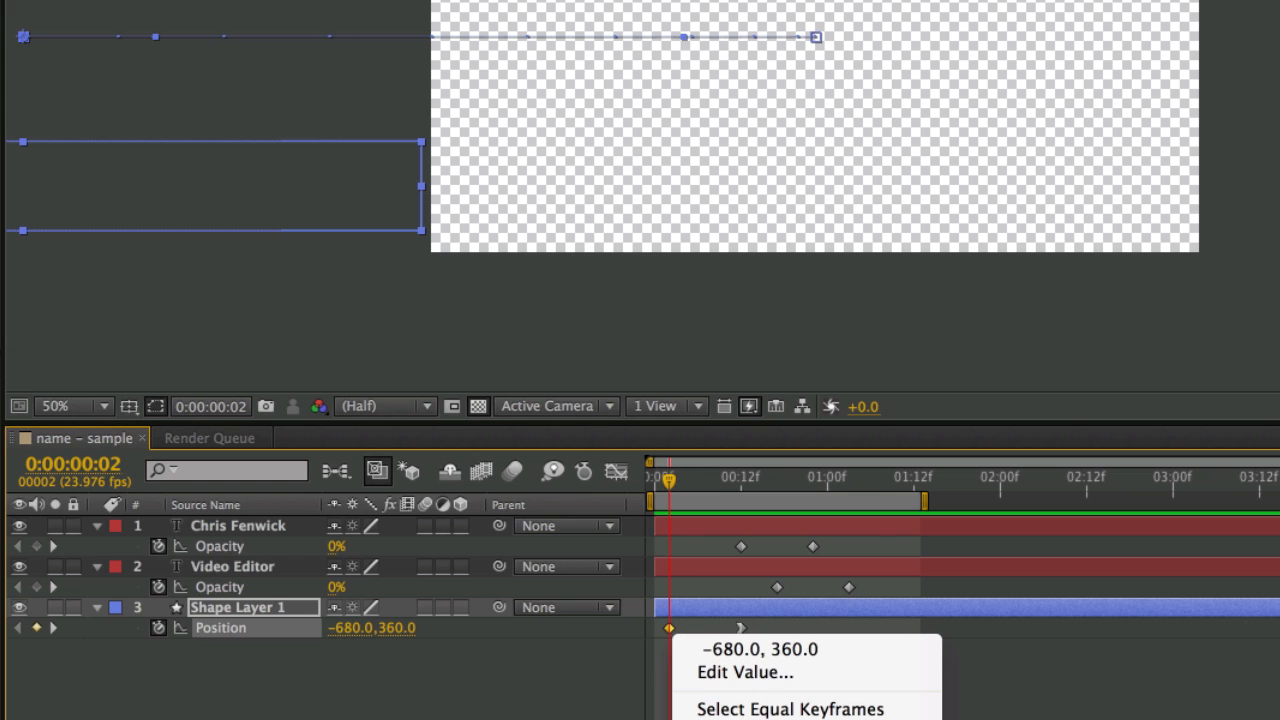
{"action": "mouse_move", "coordinate": [714, 666]}
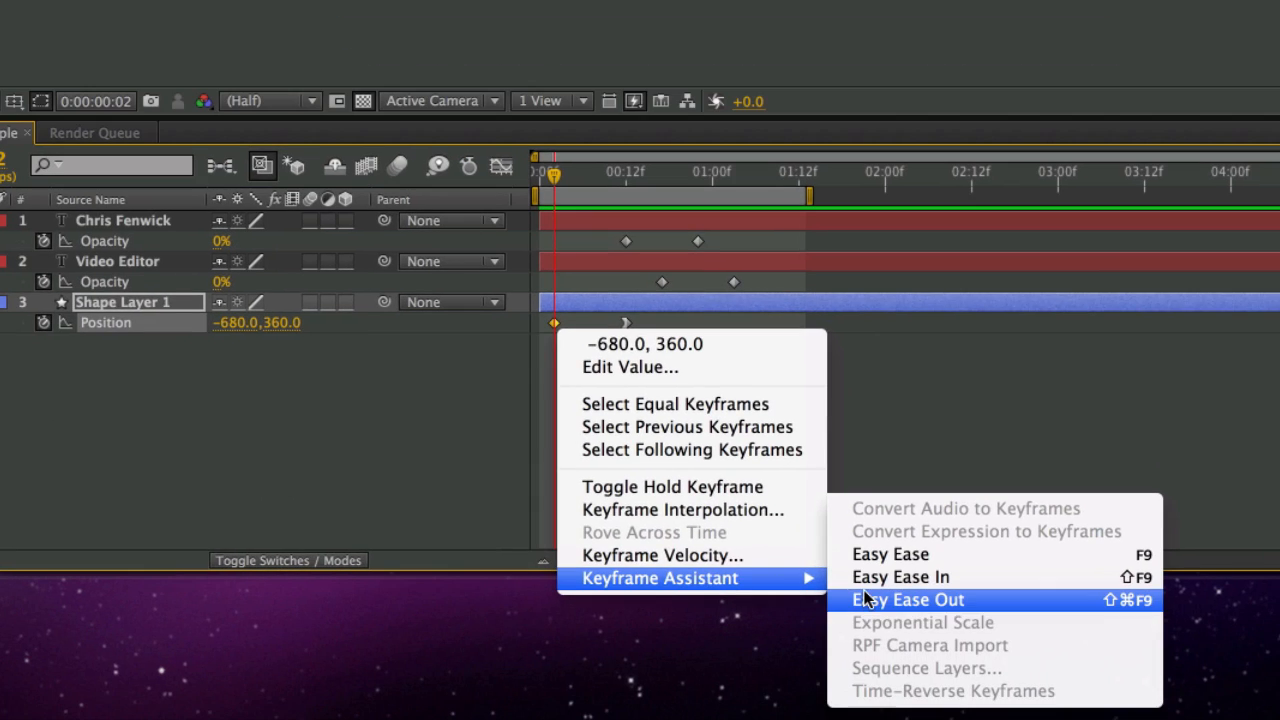
{"action": "left_click", "coordinate": [868, 599]}
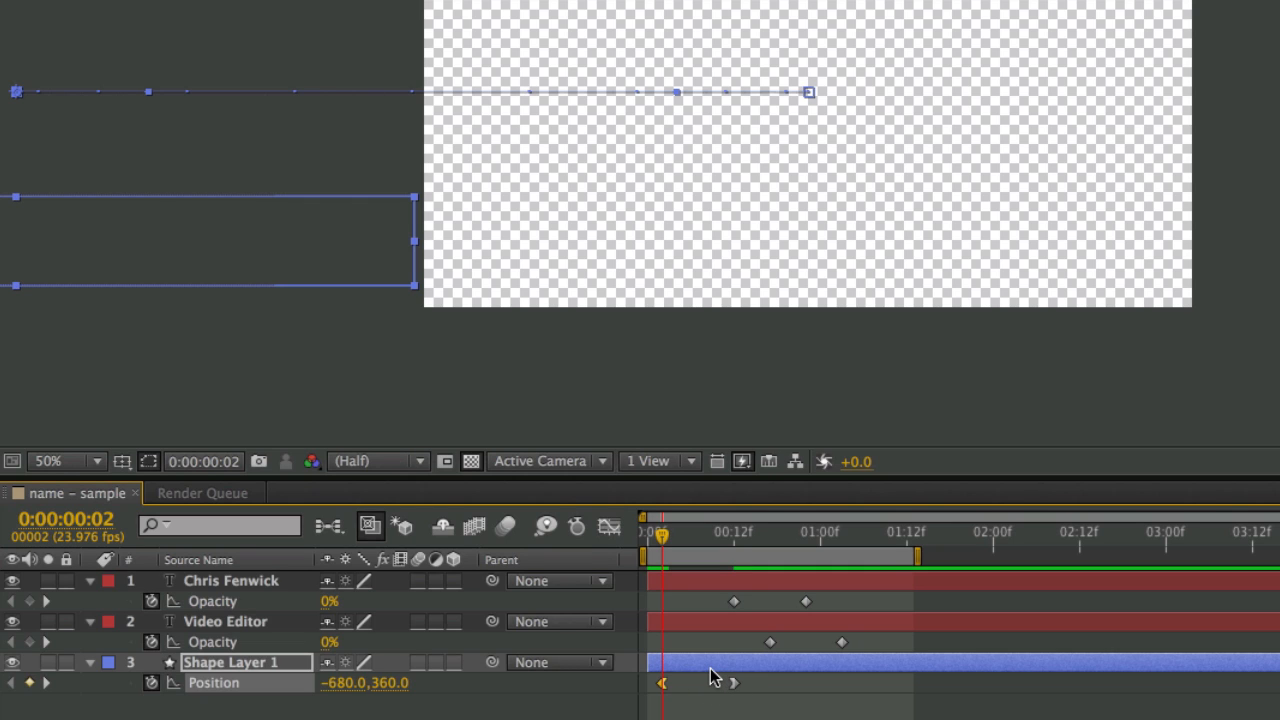
{"action": "left_click", "coordinate": [707, 668]}
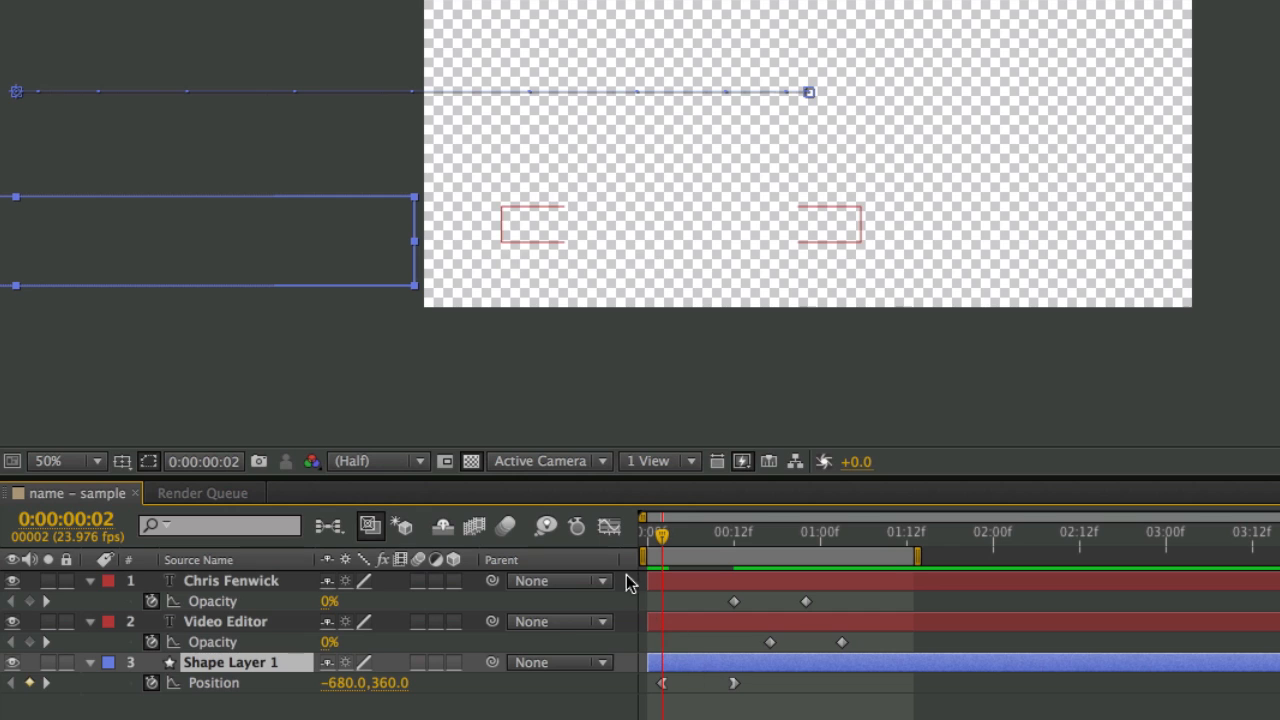
{"action": "left_click", "coordinate": [609, 528]}
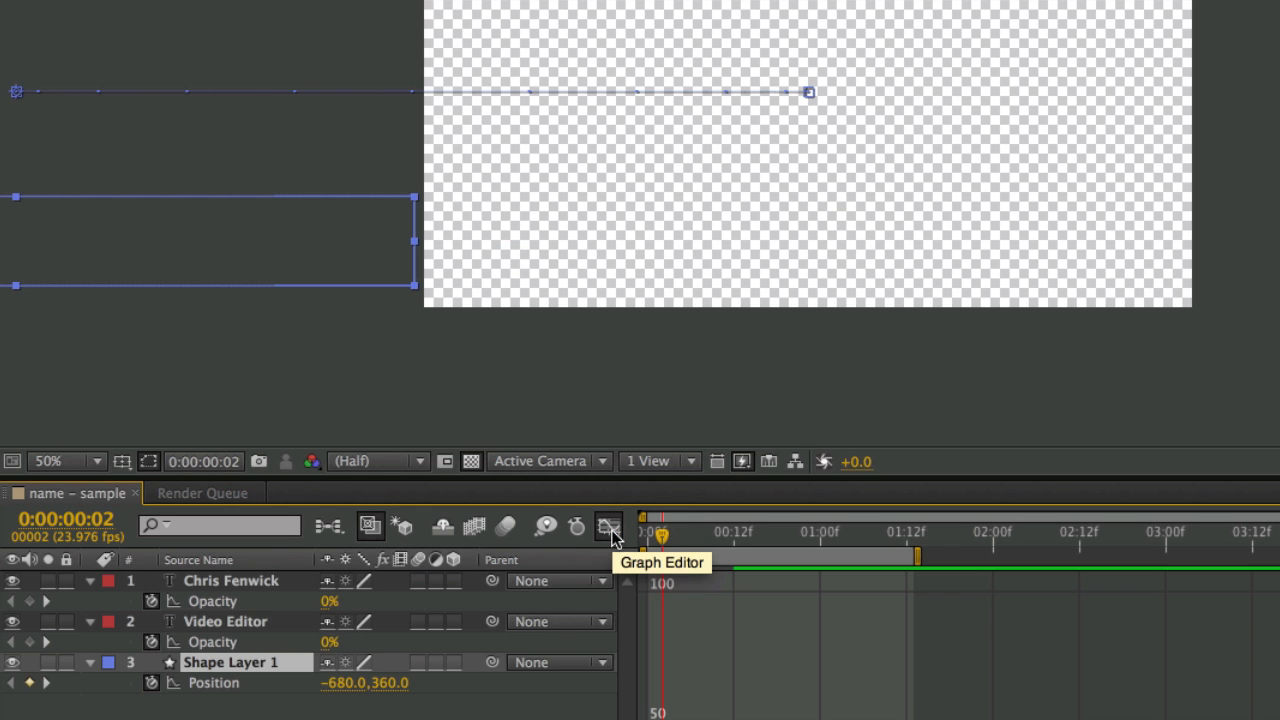
{"action": "left_click", "coordinate": [609, 528]}
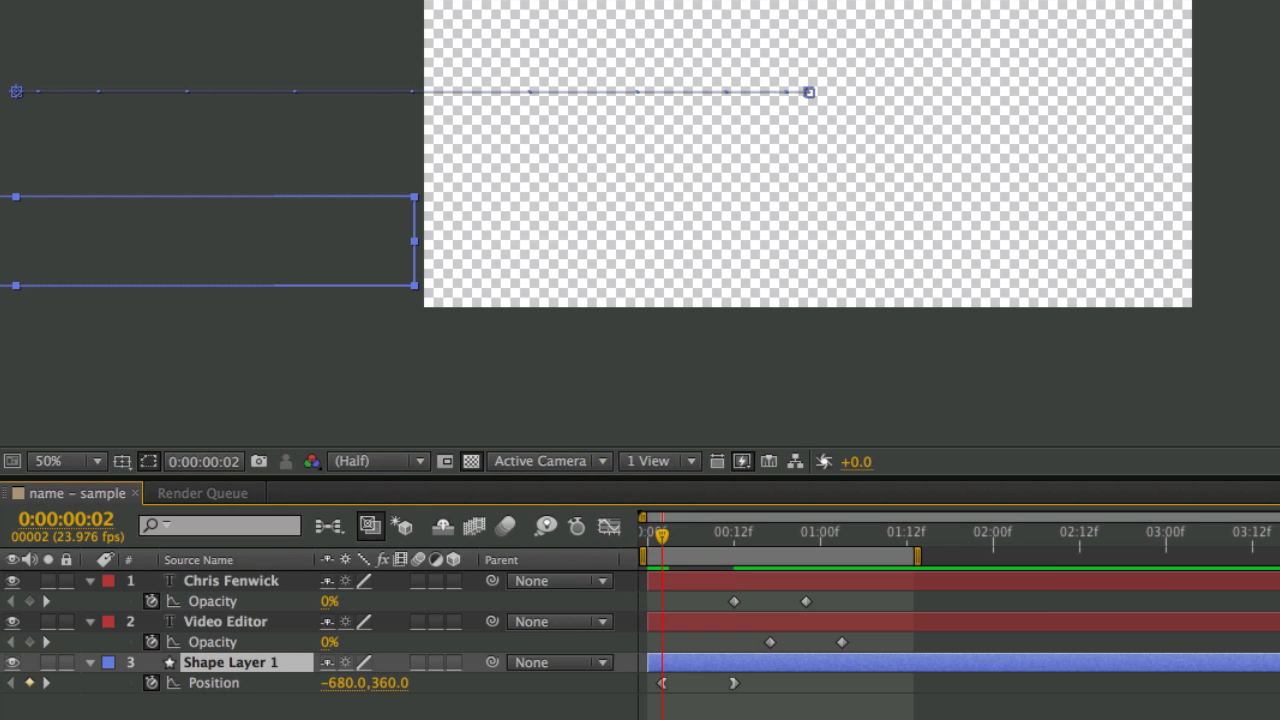
{"action": "left_click", "coordinate": [708, 705]}
{"action": "left_click_drag", "start_coordinate": [708, 705], "coordinate": [654, 680]}
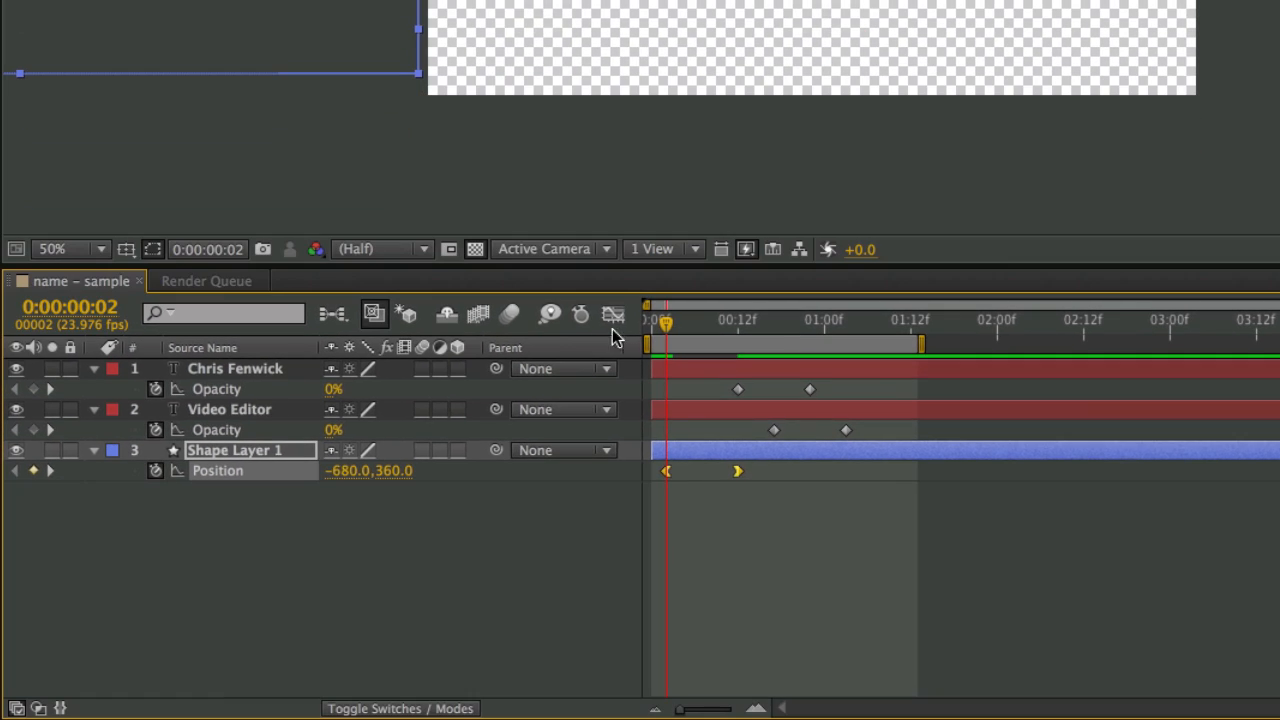
{"action": "left_click", "coordinate": [613, 316]}
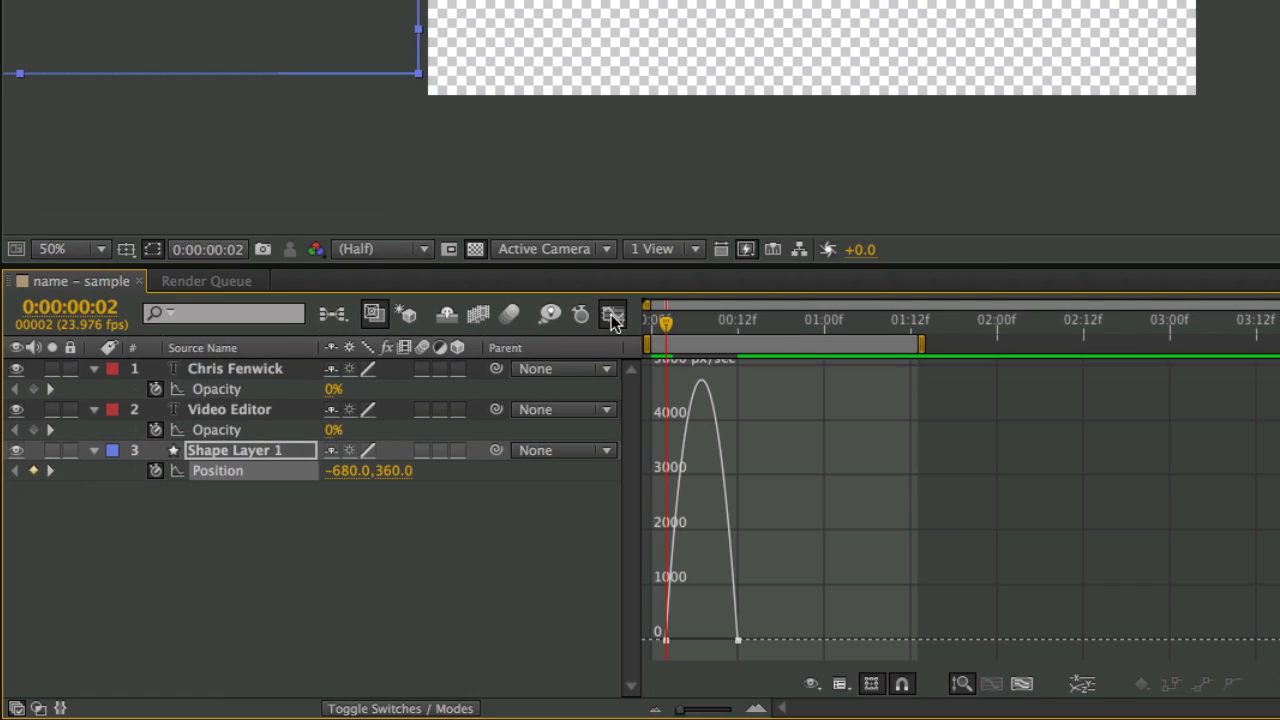
- Set both bar Position keyframes to Linear spatial interpolation
{"action": "mouse_move", "coordinate": [663, 641]}
{"action": "mouse_move", "coordinate": [744, 645]}
{"action": "left_click", "coordinate": [614, 314]}
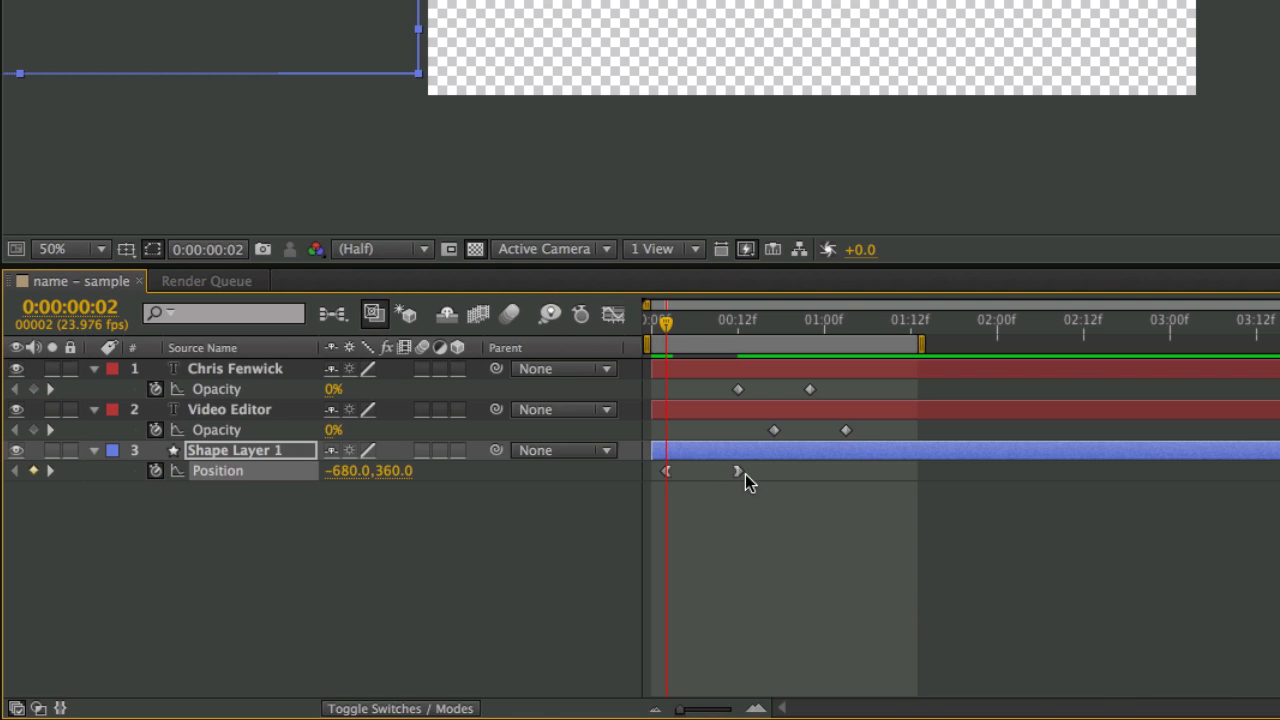
{"action": "left_click_drag", "start_coordinate": [761, 481], "coordinate": [651, 476]}
{"action": "right_click", "coordinate": [739, 473]}
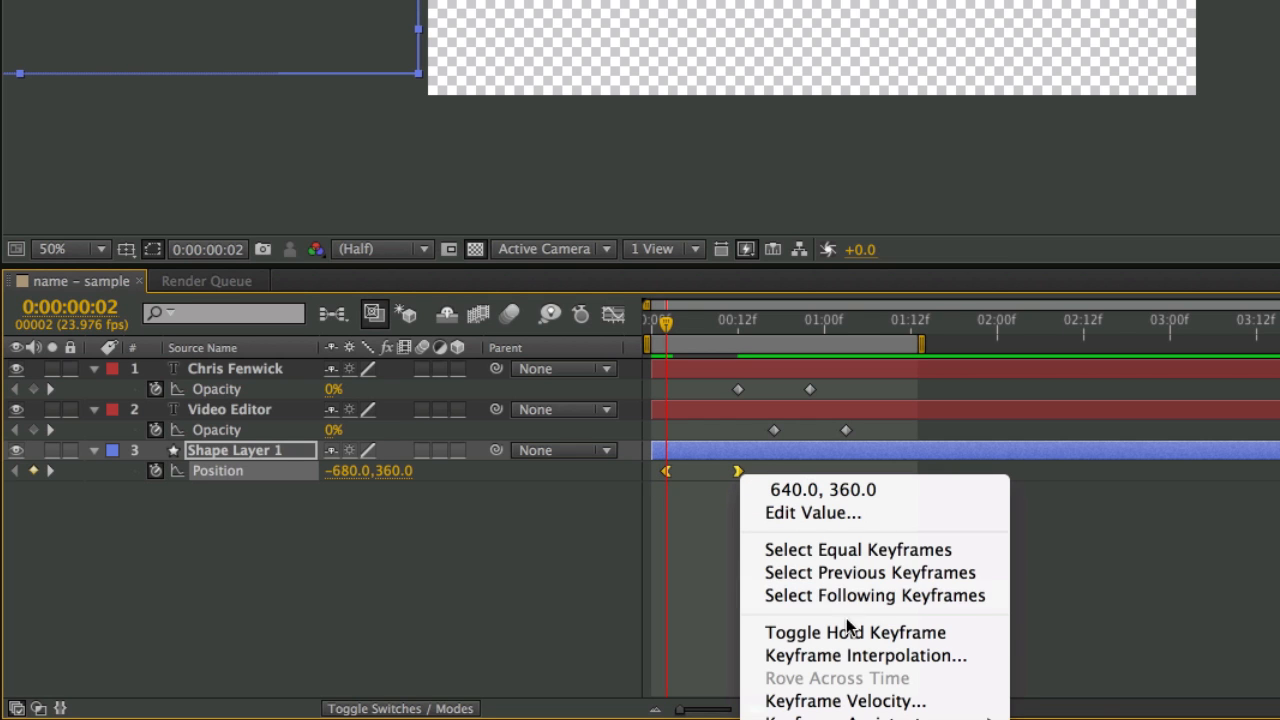
{"action": "left_click", "coordinate": [846, 655]}
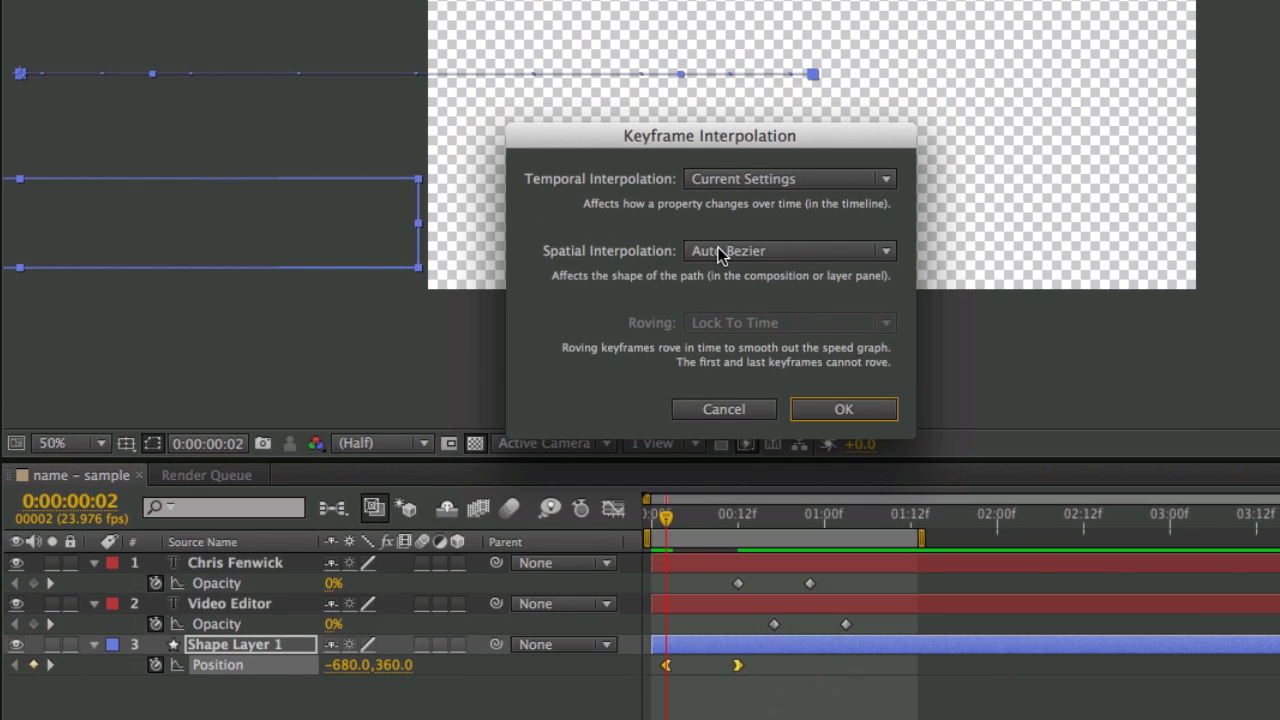
{"action": "left_click", "coordinate": [720, 254]}
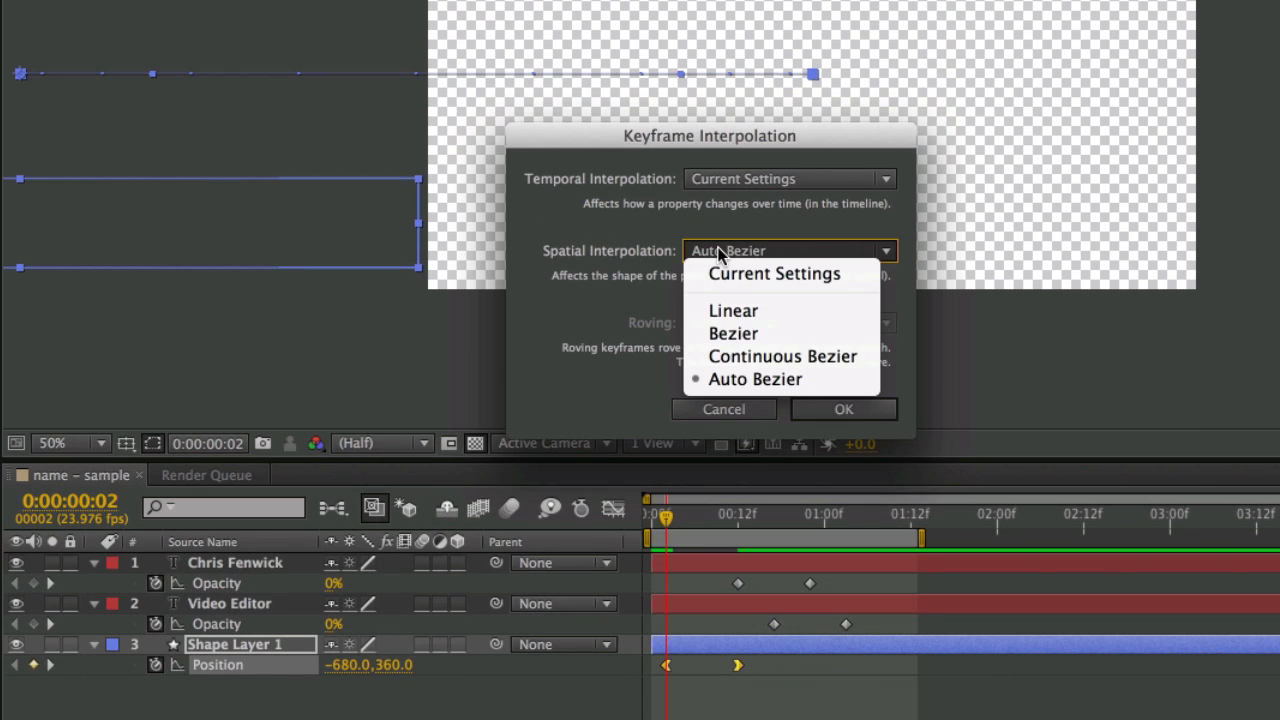
{"action": "left_click", "coordinate": [759, 314]}
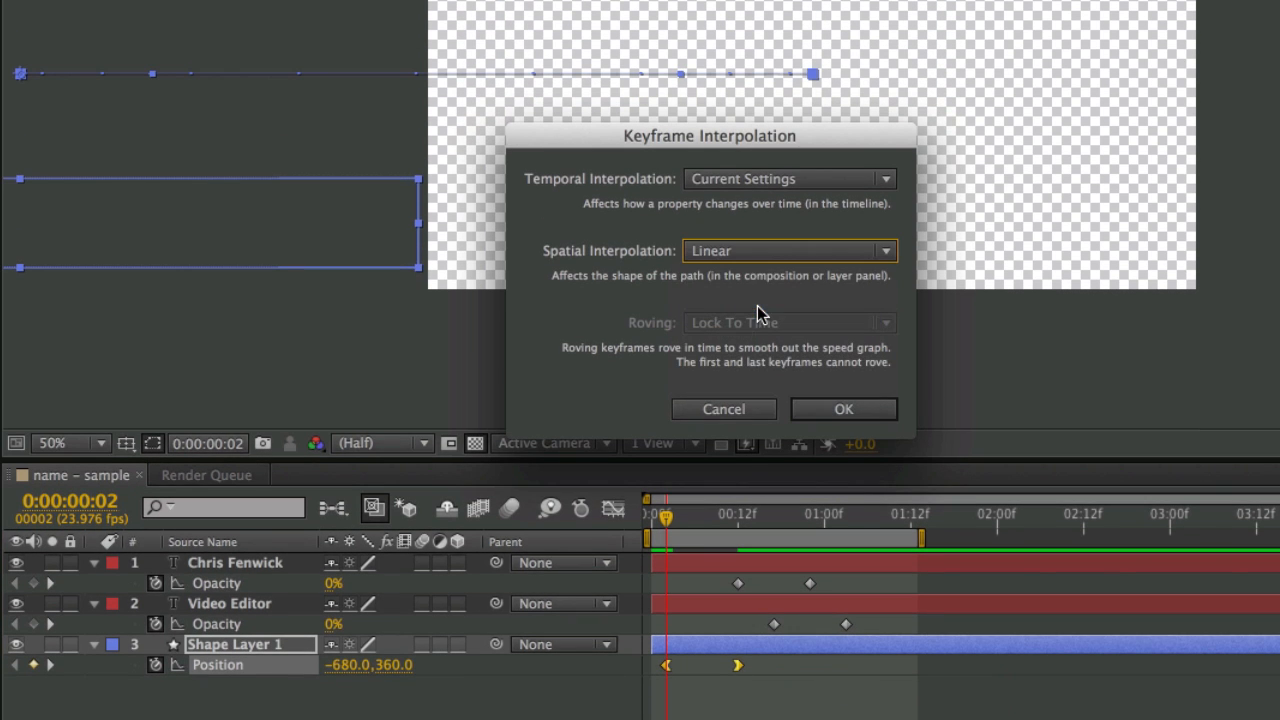
{"action": "left_click", "coordinate": [845, 410]}
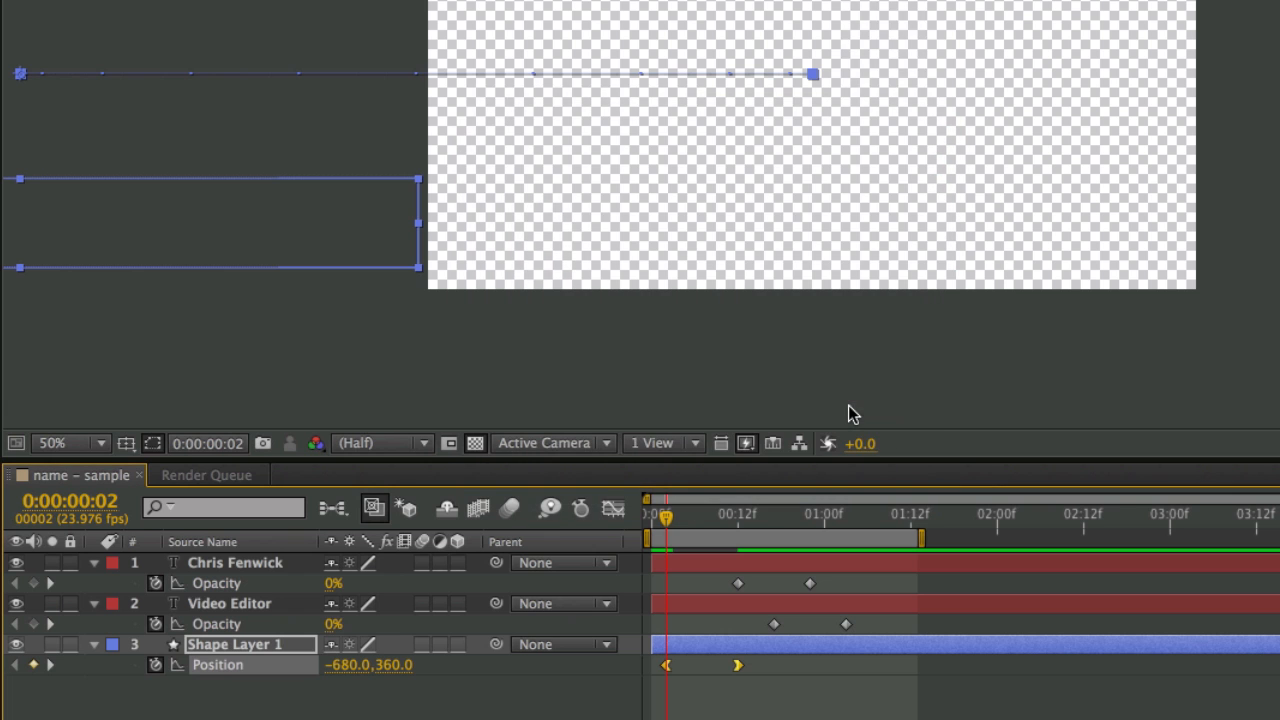
- Set the Position keyframes' temporal interpolation to Linear and view the speed graph
{"action": "right_click", "coordinate": [738, 665]}
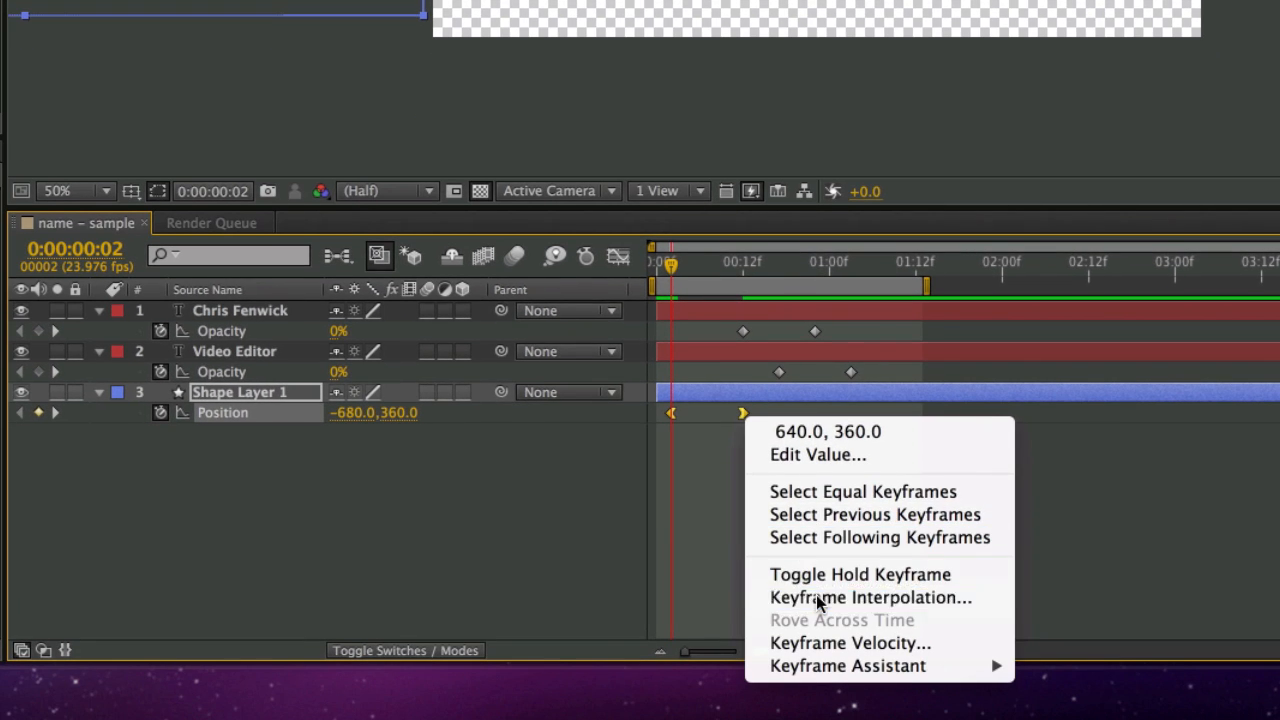
{"action": "left_click", "coordinate": [818, 601]}
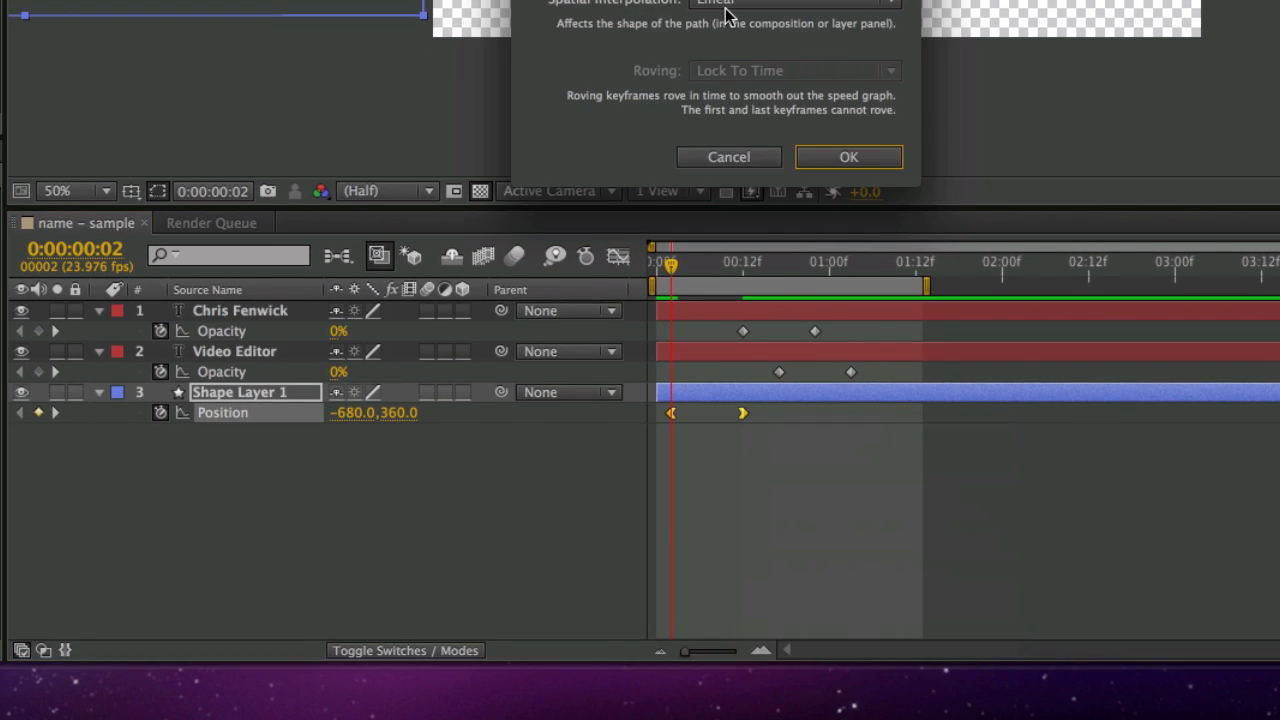
{"action": "left_click", "coordinate": [680, 199]}
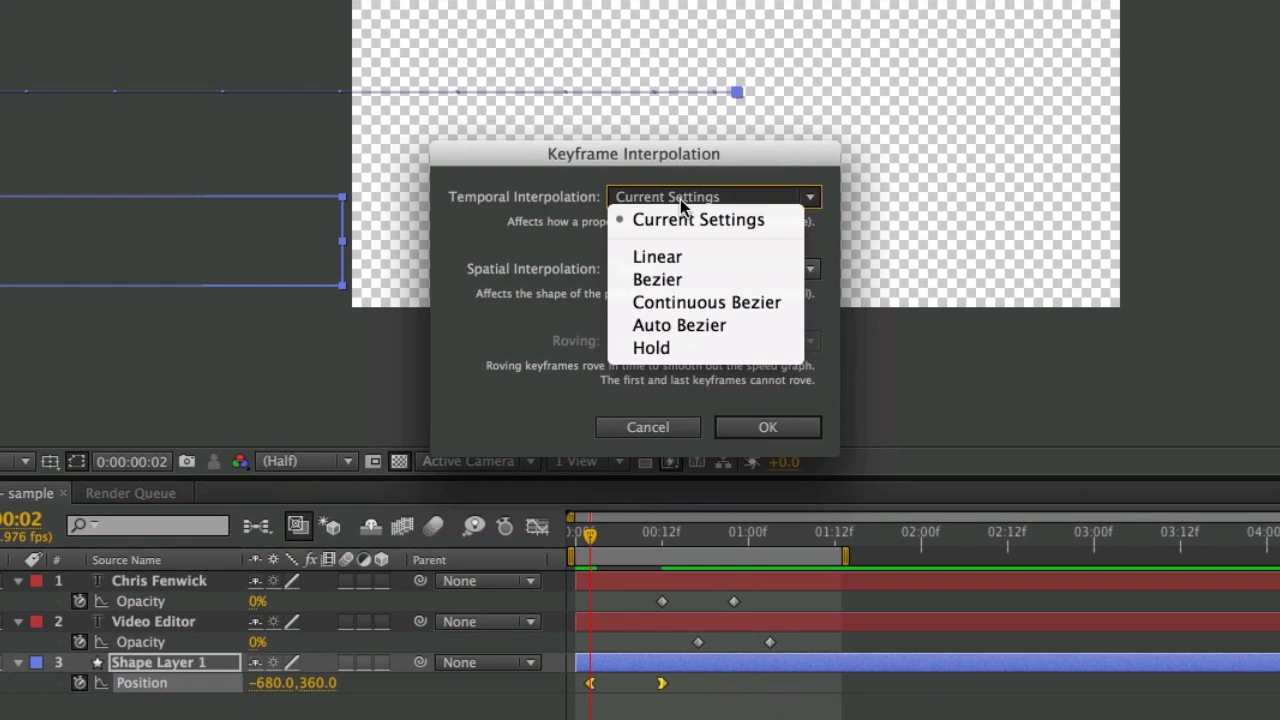
{"action": "left_click", "coordinate": [681, 256]}
{"action": "left_click", "coordinate": [760, 429]}
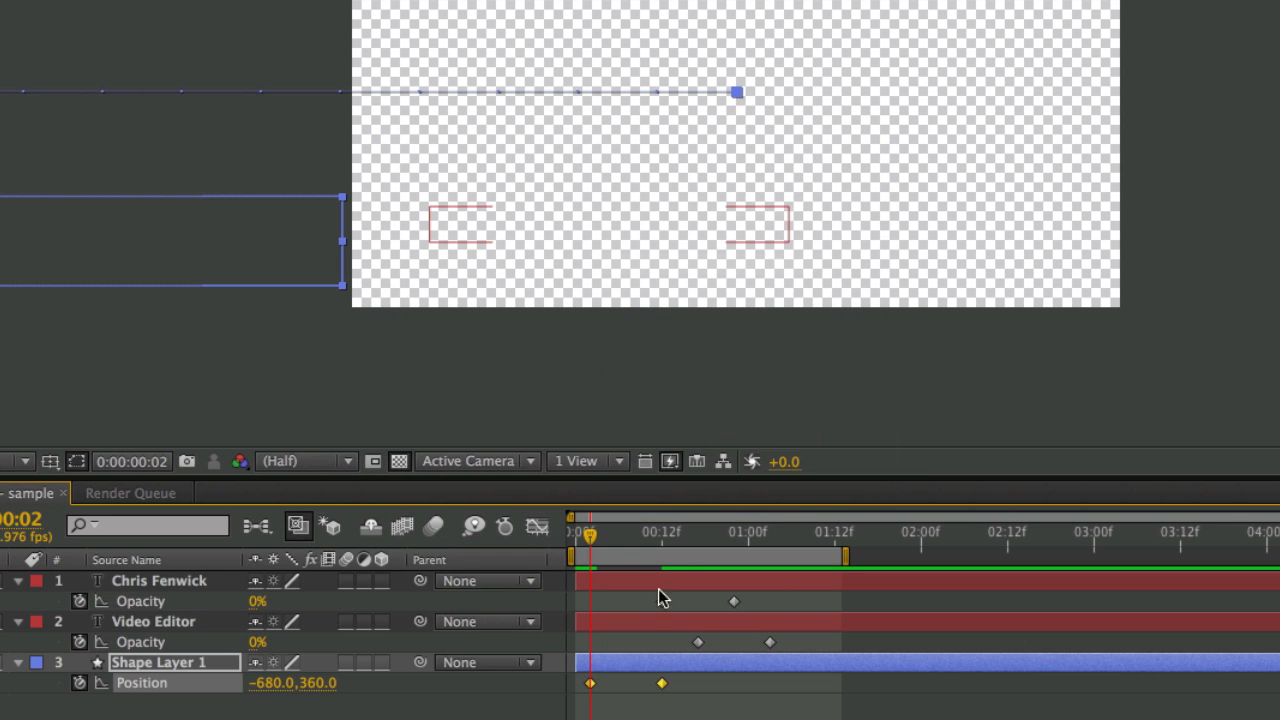
{"action": "left_click", "coordinate": [540, 530]}
- Check the speed graph, then apply Easy Ease Out to the 00:02 Position keyframe
{"action": "mouse_move", "coordinate": [671, 634]}
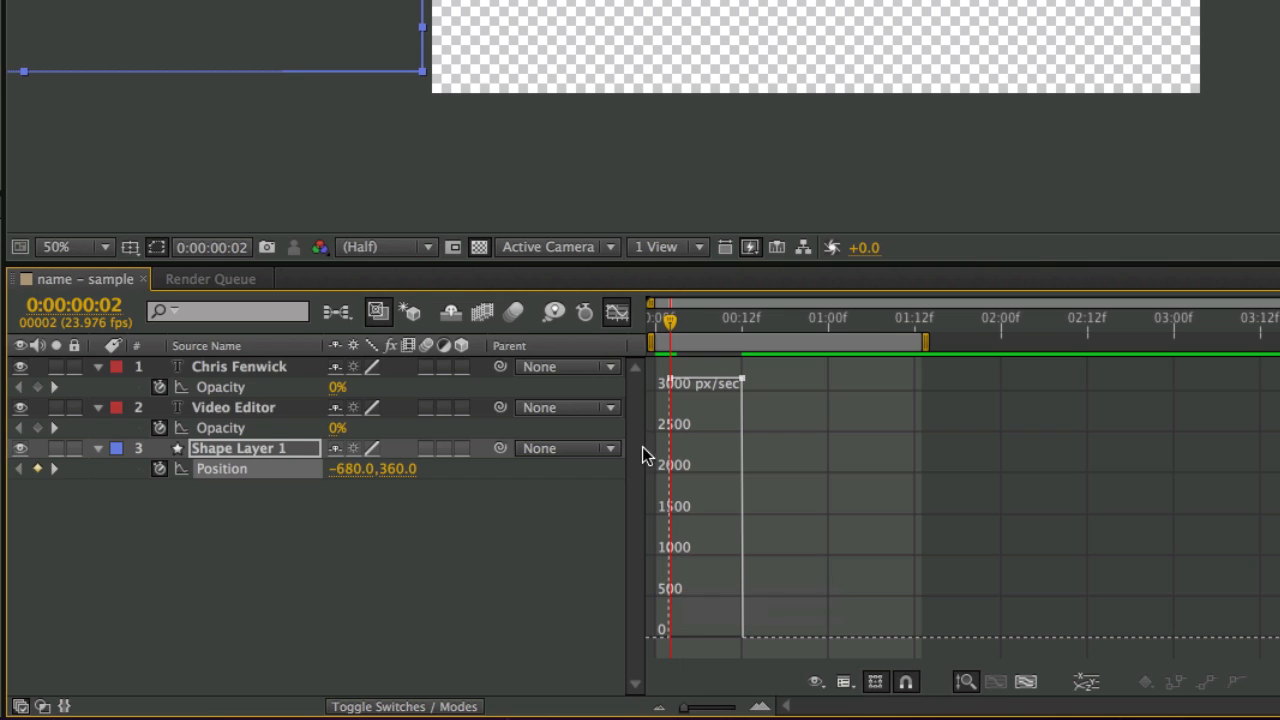
{"action": "mouse_move", "coordinate": [671, 378]}
{"action": "left_click", "coordinate": [616, 312]}
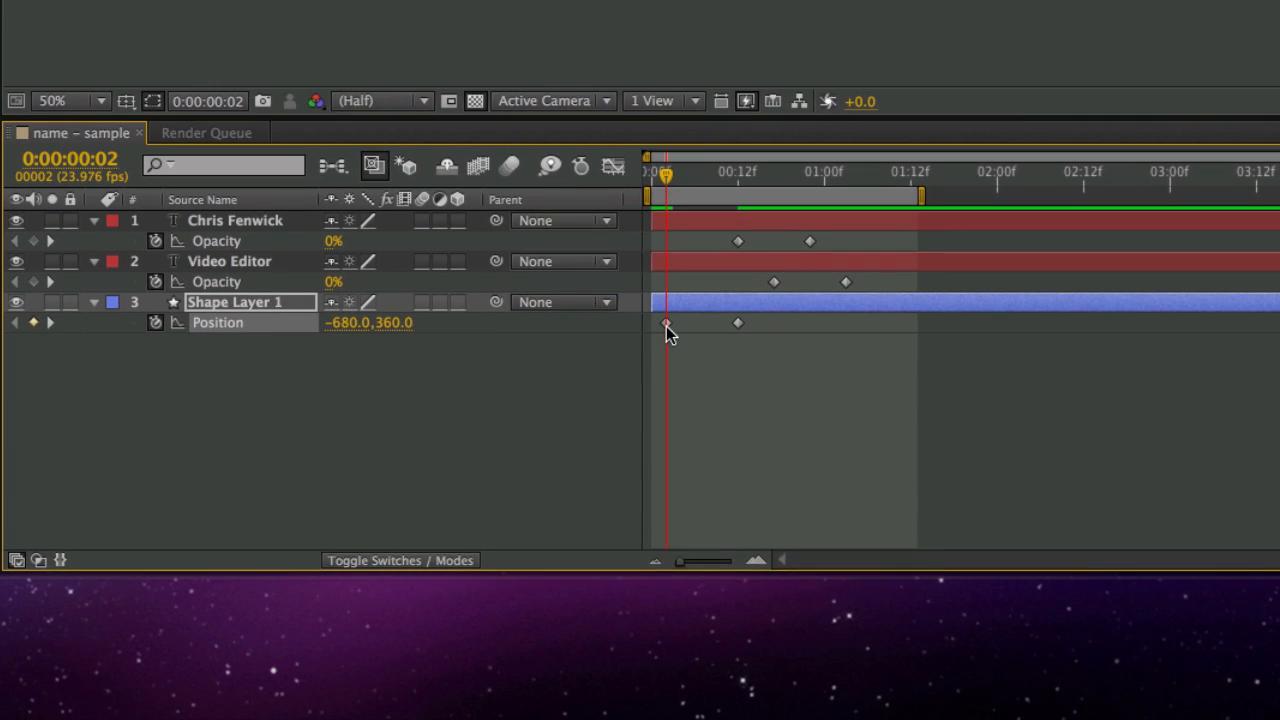
{"action": "right_click", "coordinate": [670, 466]}
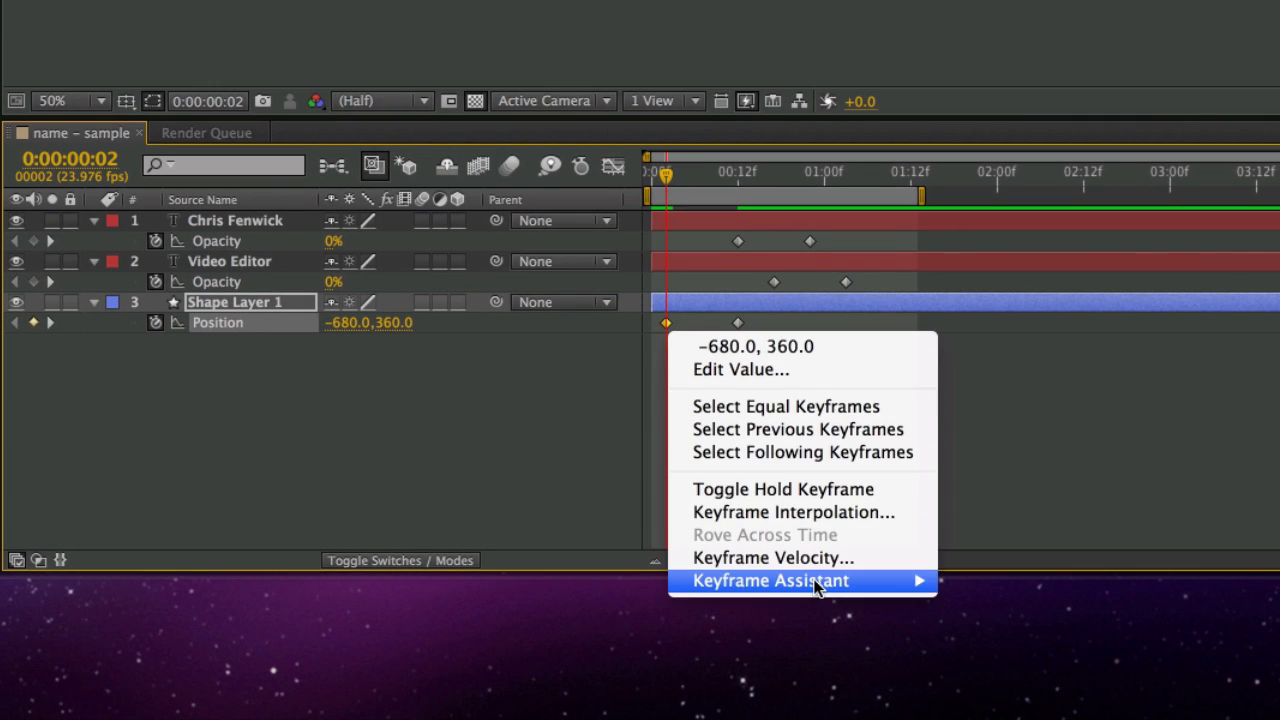
{"action": "mouse_move", "coordinate": [820, 582]}
{"action": "left_click", "coordinate": [998, 598]}
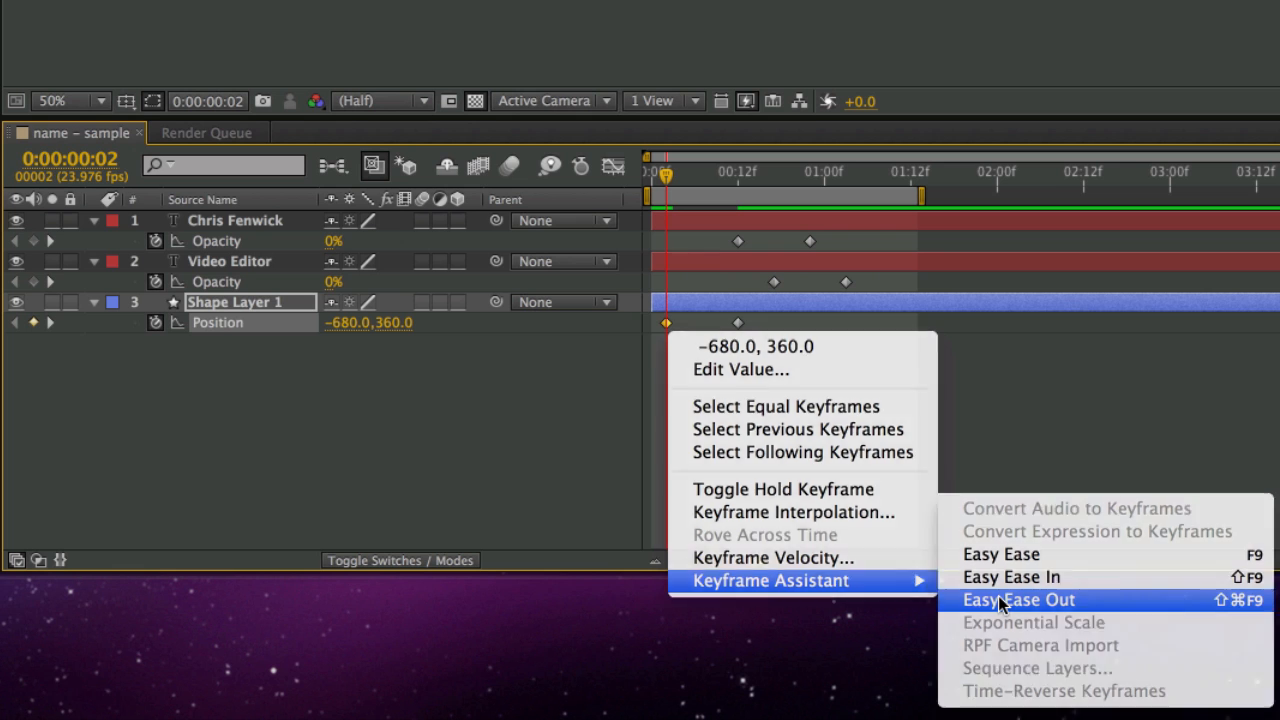
- Apply Easy Ease In to the 00:12 Position keyframe
{"action": "right_click", "coordinate": [739, 324]}
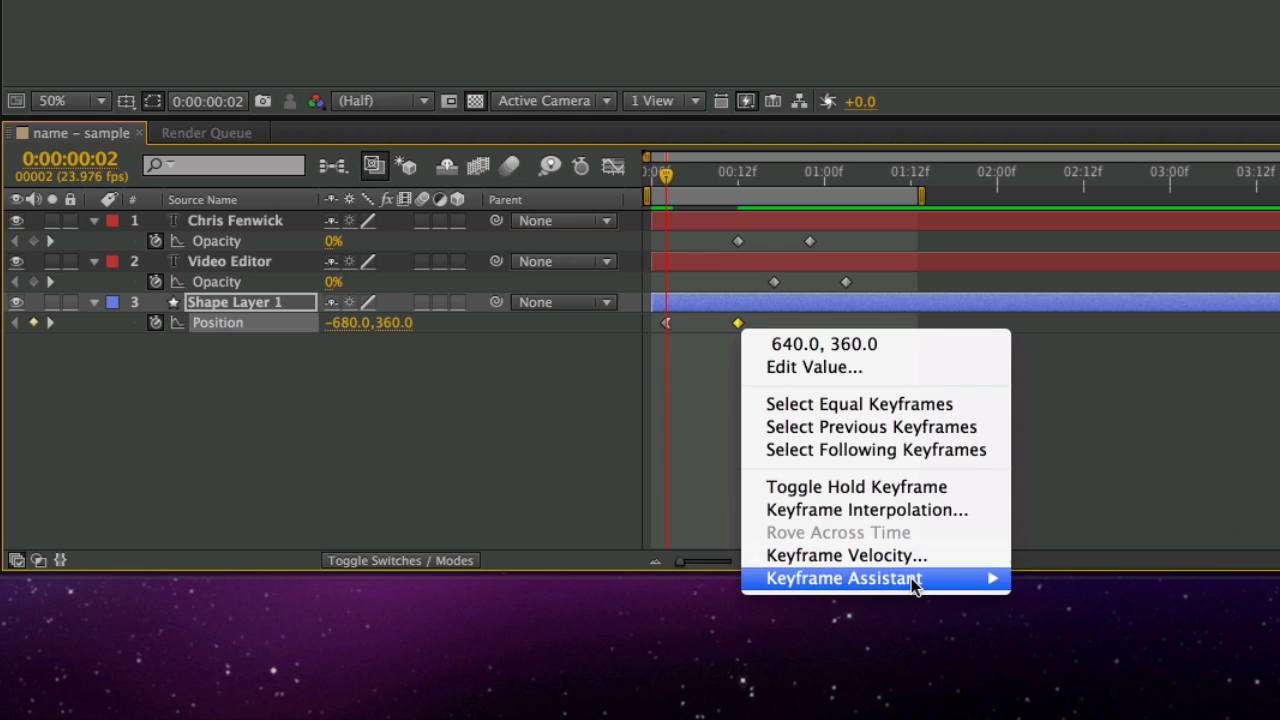
{"action": "mouse_move", "coordinate": [914, 578]}
{"action": "left_click", "coordinate": [1126, 578]}
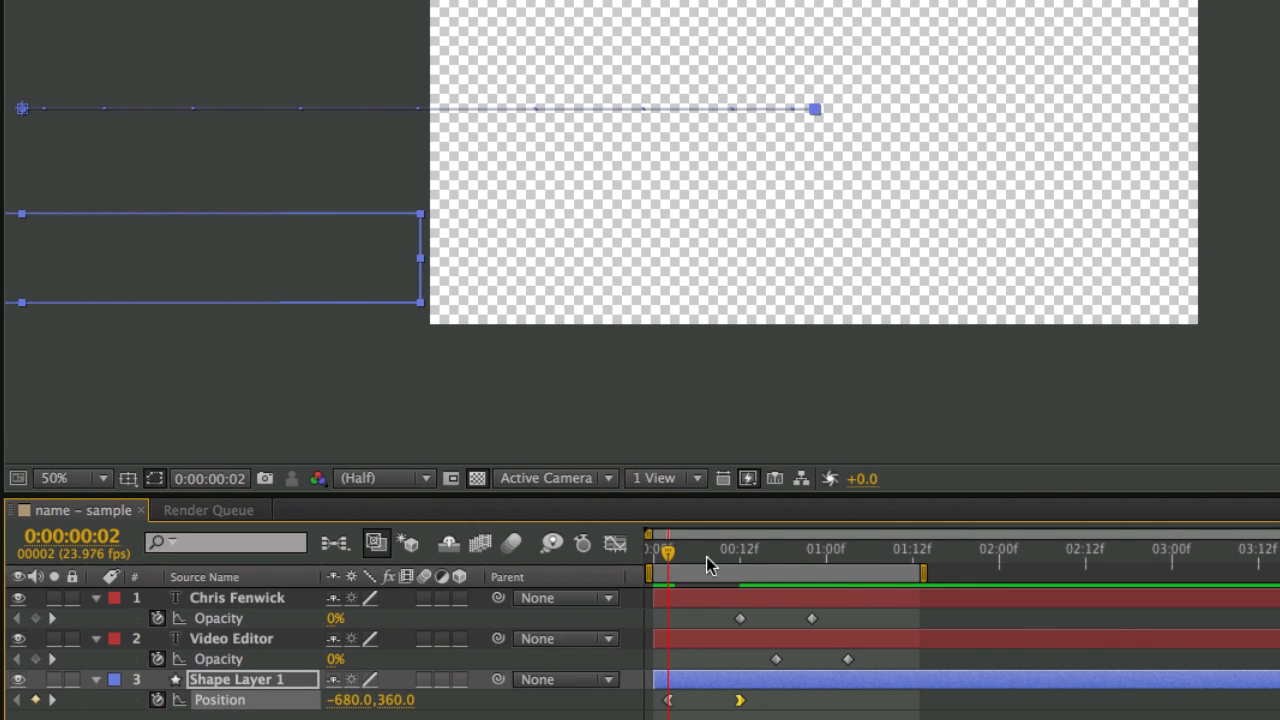
{"action": "left_click_drag", "start_coordinate": [668, 555], "coordinate": [735, 562]}
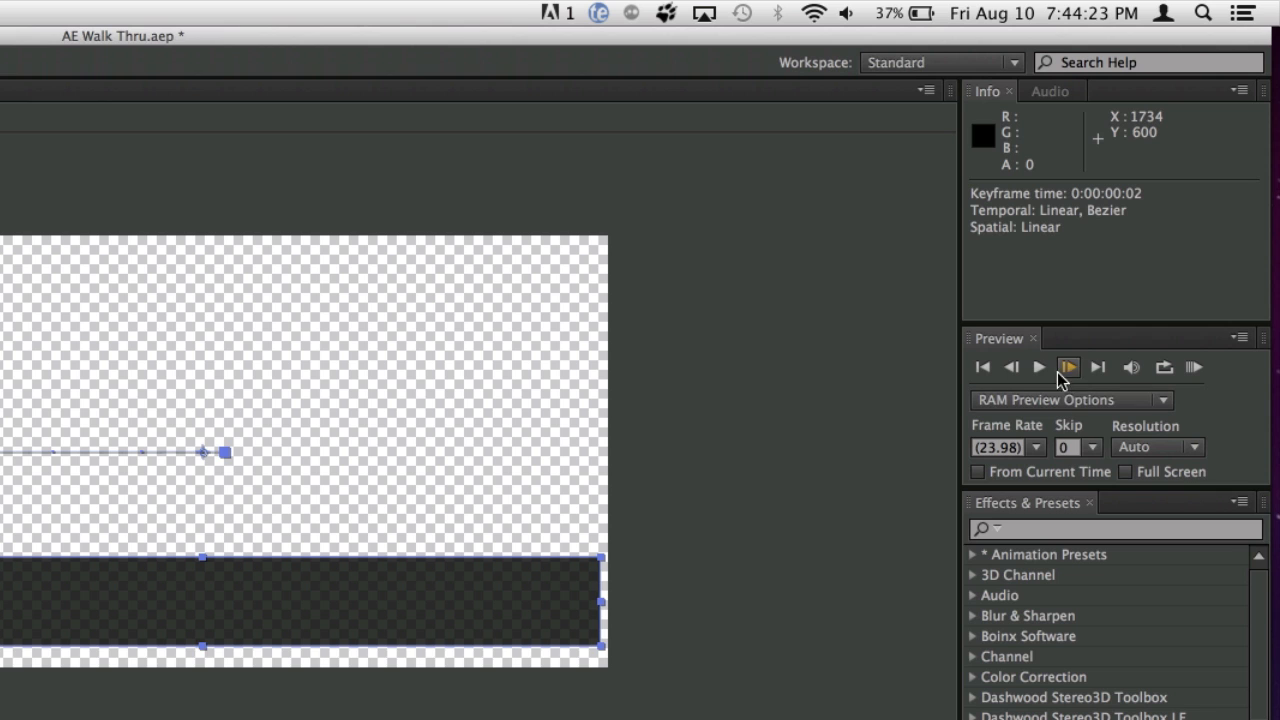
{"action": "left_click", "coordinate": [1040, 368]}
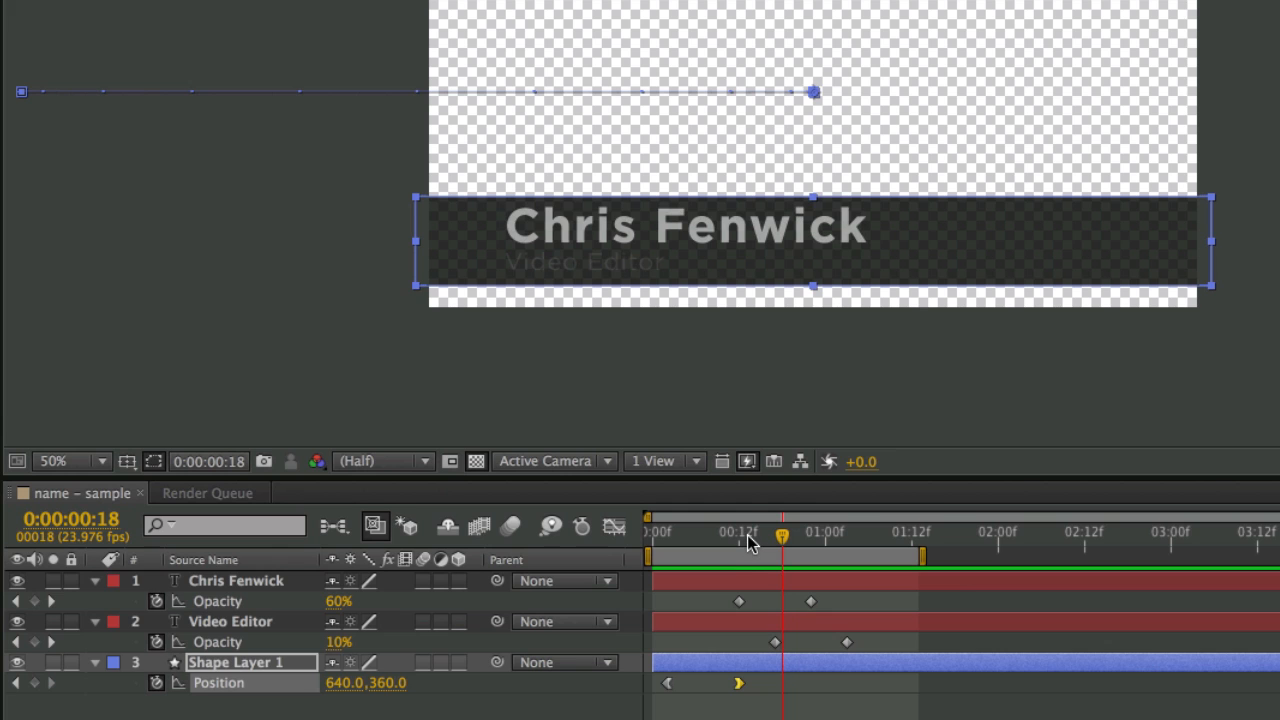
{"action": "left_click_drag", "start_coordinate": [750, 542], "coordinate": [813, 552]}
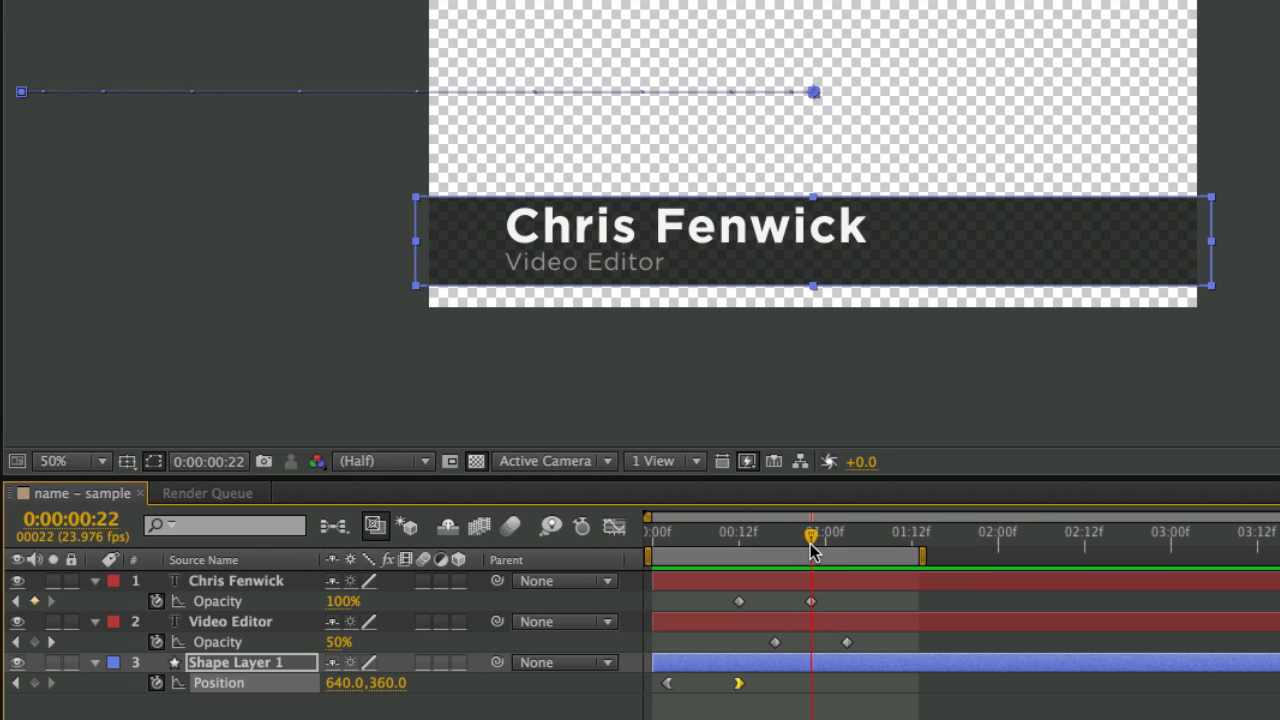
{"action": "left_click", "coordinate": [828, 578]}
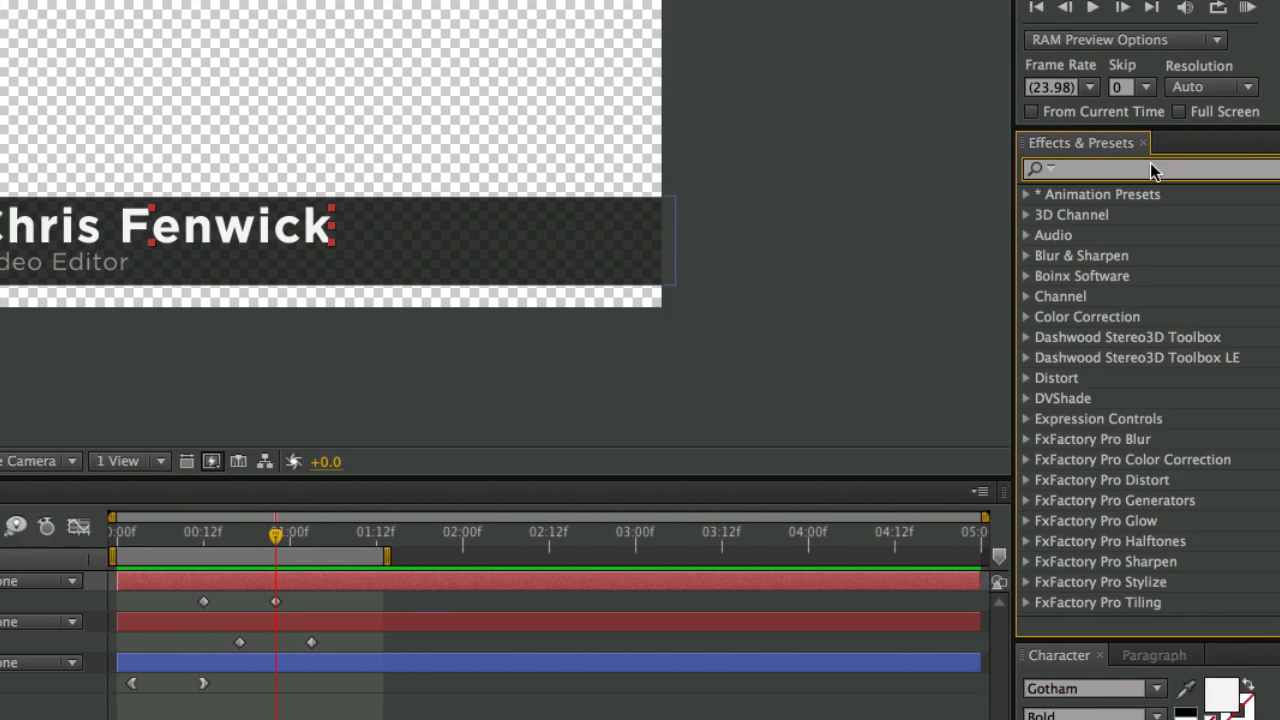
{"action": "type", "text": "gau"}
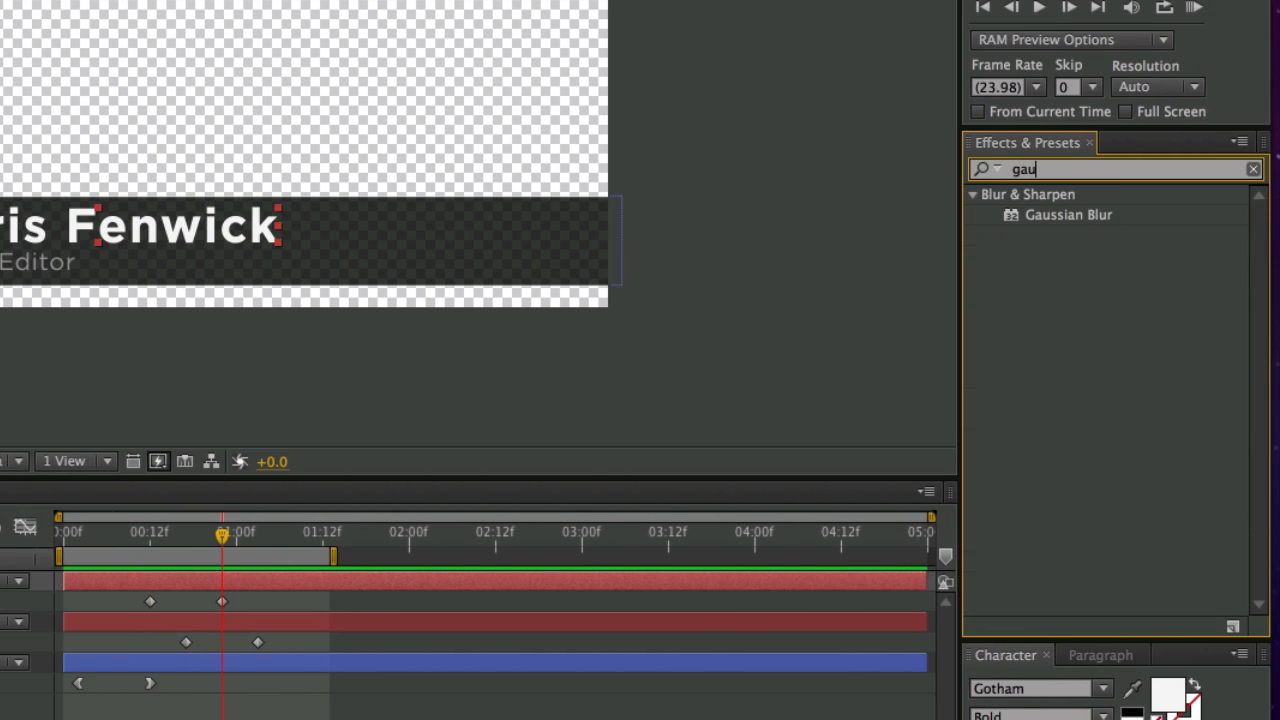
{"action": "left_click", "coordinate": [1014, 216]}
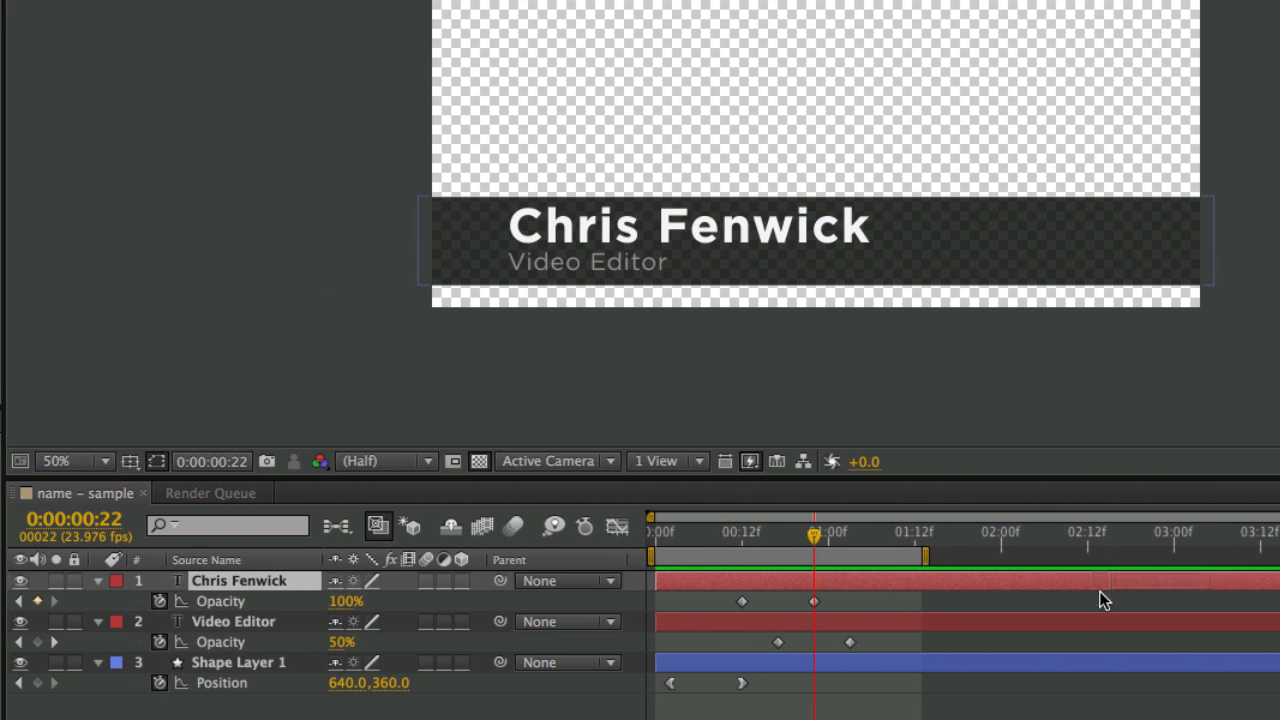
{"action": "left_click_drag", "start_coordinate": [1100, 590], "coordinate": [1100, 587]}
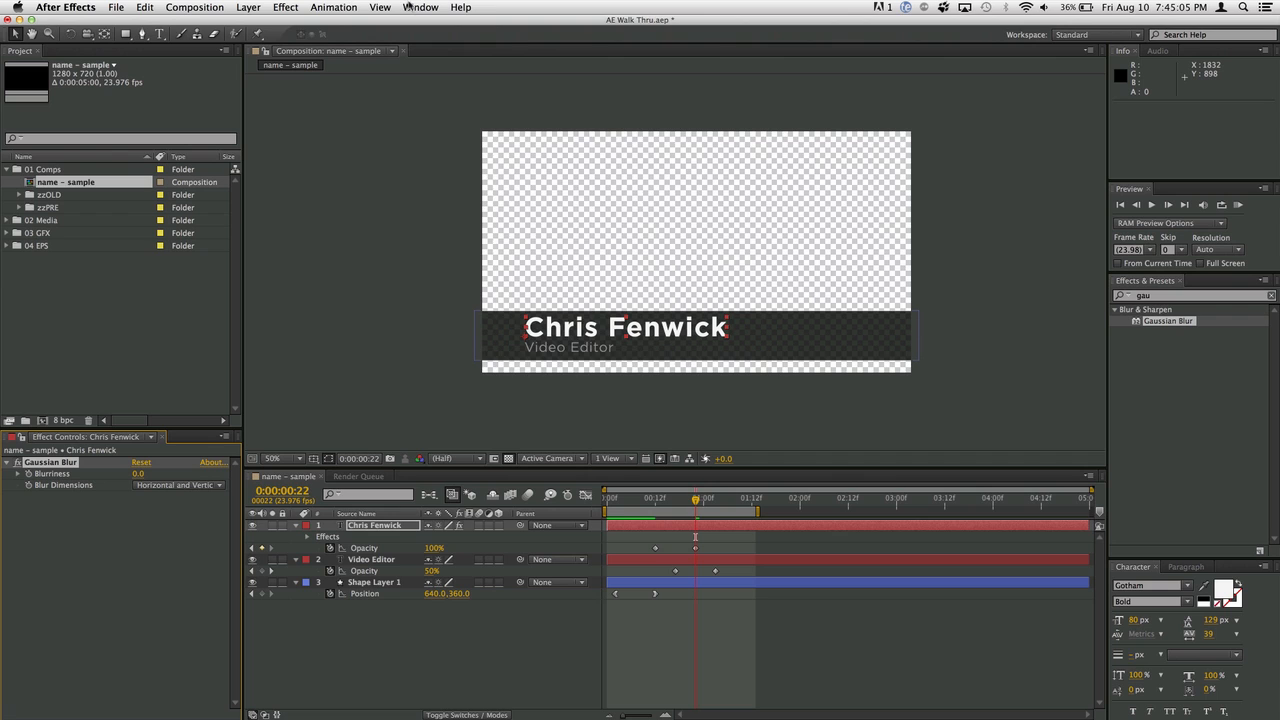
{"action": "left_click", "coordinate": [410, 7]}
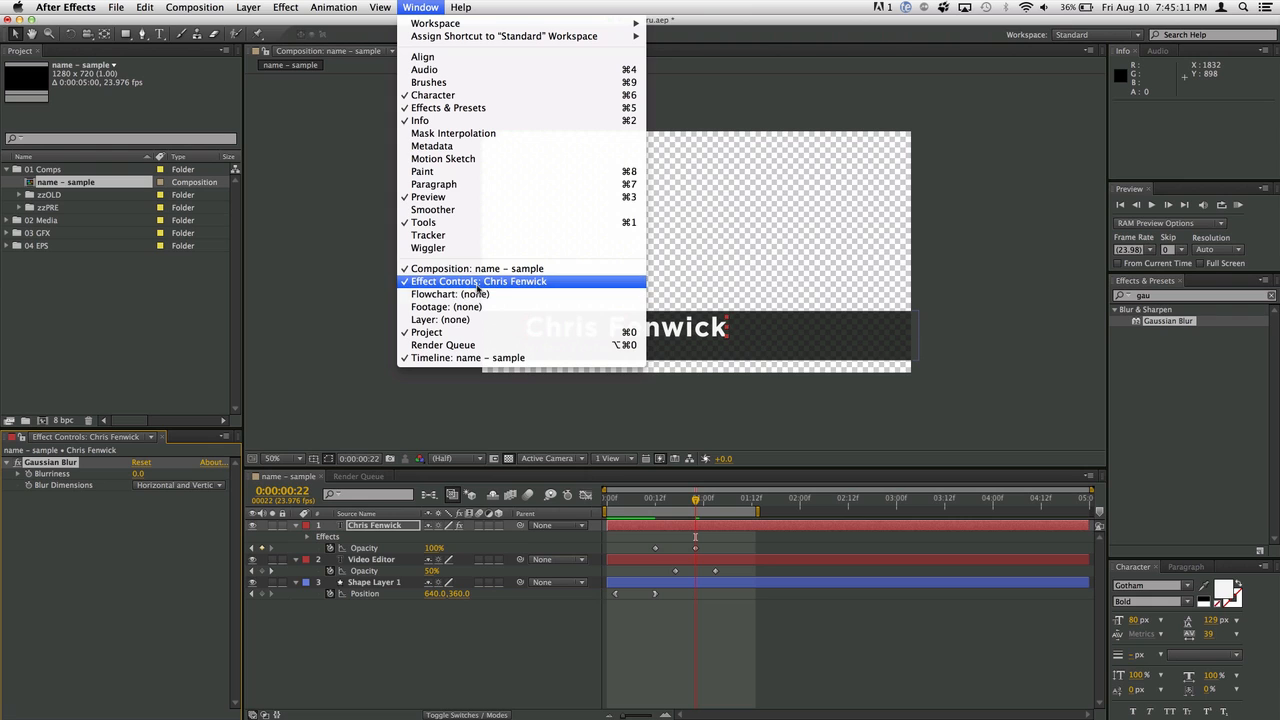
{"action": "left_click", "coordinate": [672, 651]}
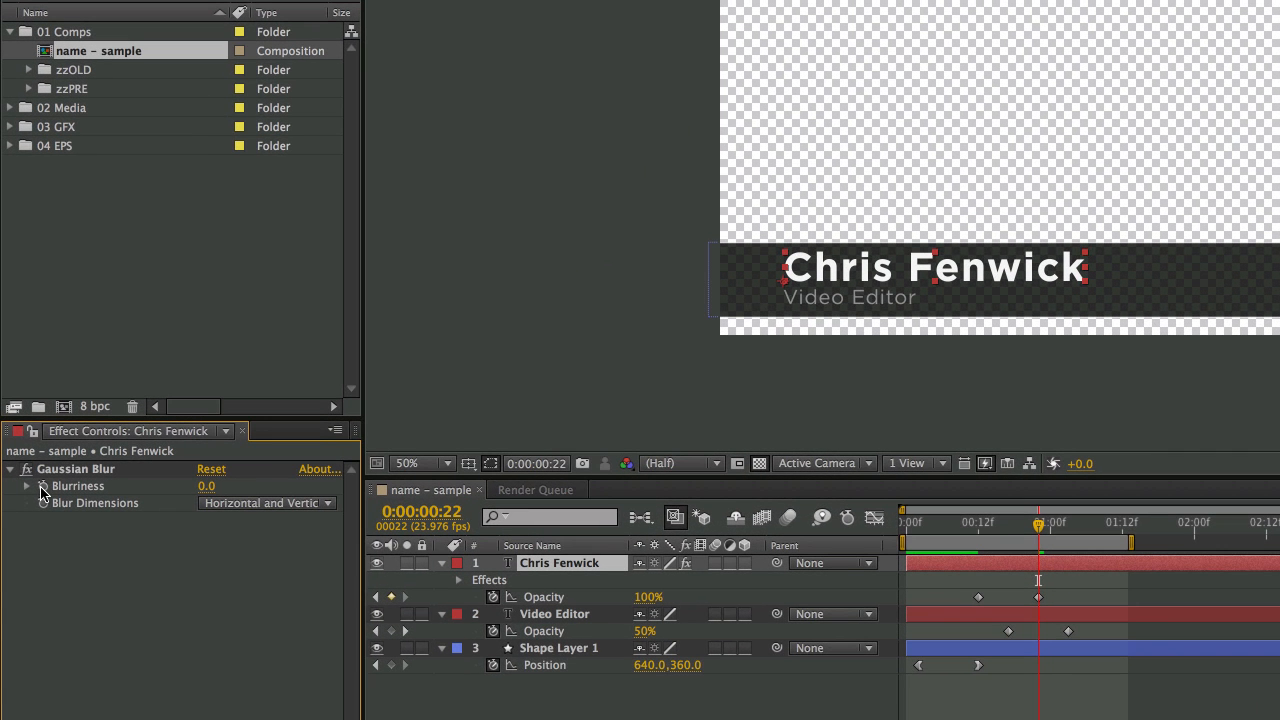
- Keyframe Blurriness at 0.0 on frame 22 and 20 on frame 12
{"action": "left_click", "coordinate": [42, 487]}
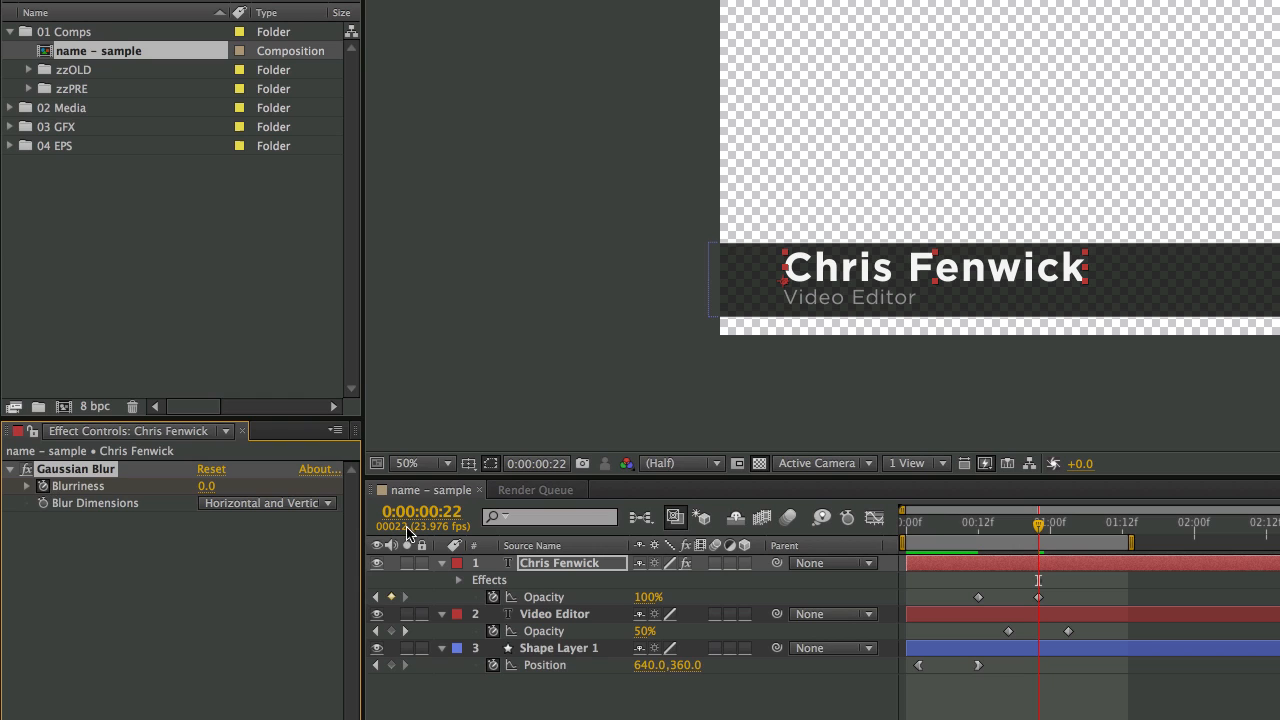
{"action": "left_click_drag", "start_coordinate": [1040, 528], "coordinate": [978, 538]}
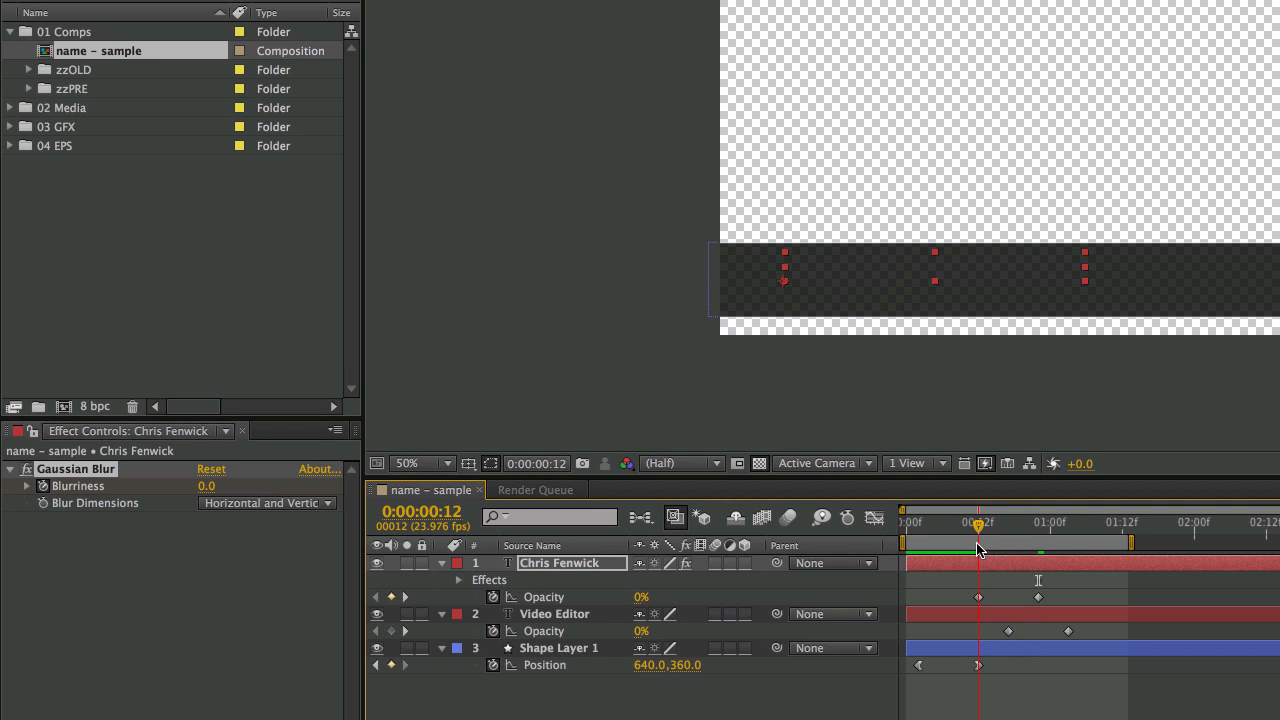
{"action": "left_click", "coordinate": [205, 488]}
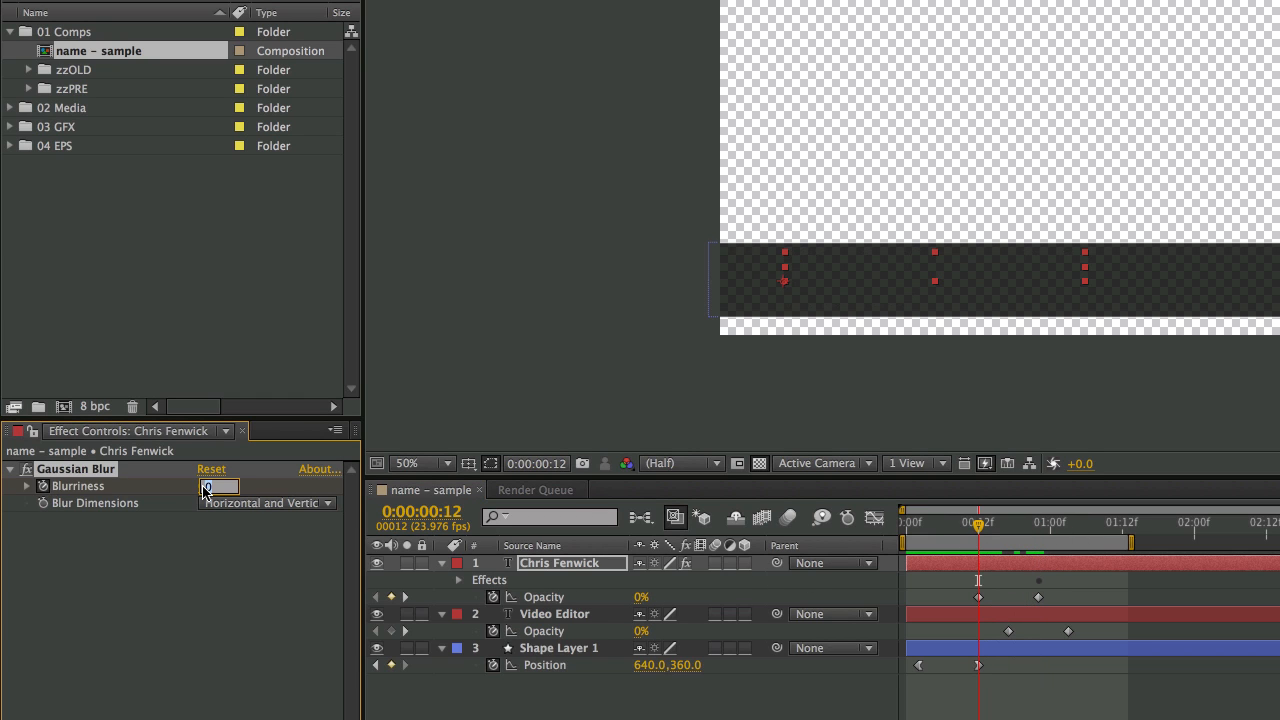
{"action": "type", "text": "2"}
{"action": "key", "text": "Return"}
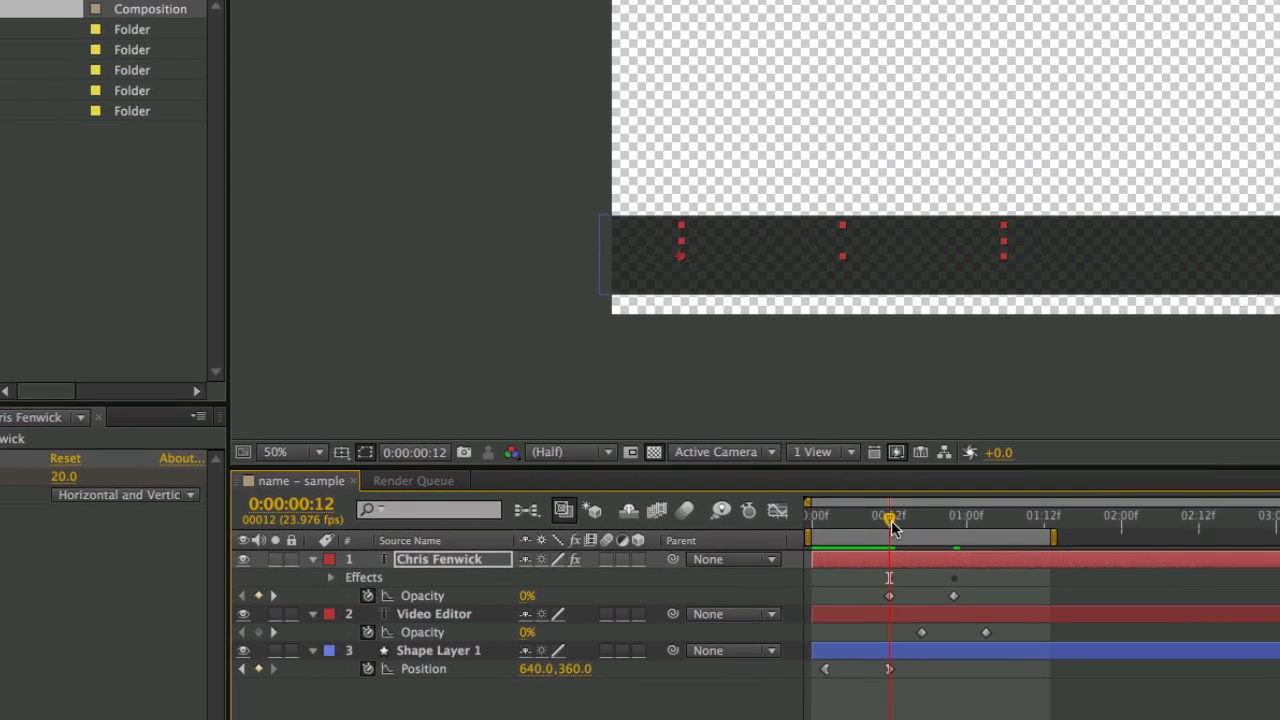
{"action": "left_click_drag", "start_coordinate": [983, 533], "coordinate": [986, 535]}
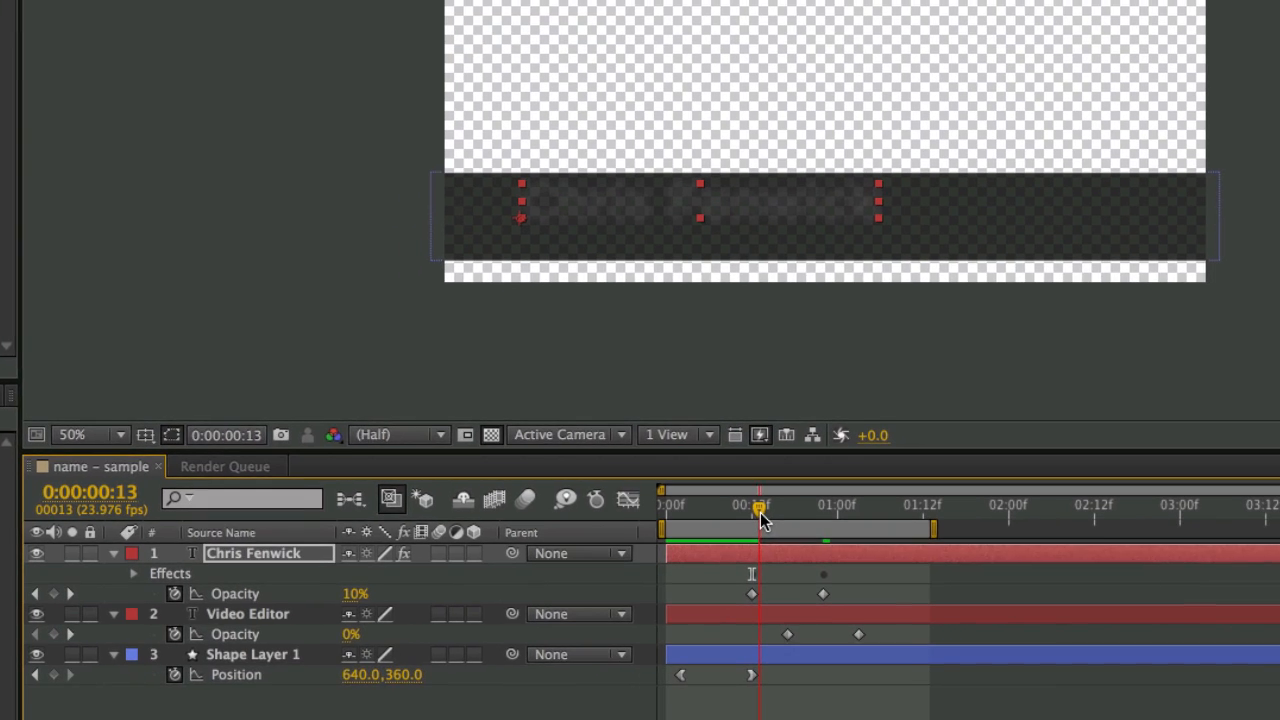
{"action": "left_click_drag", "start_coordinate": [760, 513], "coordinate": [836, 537]}
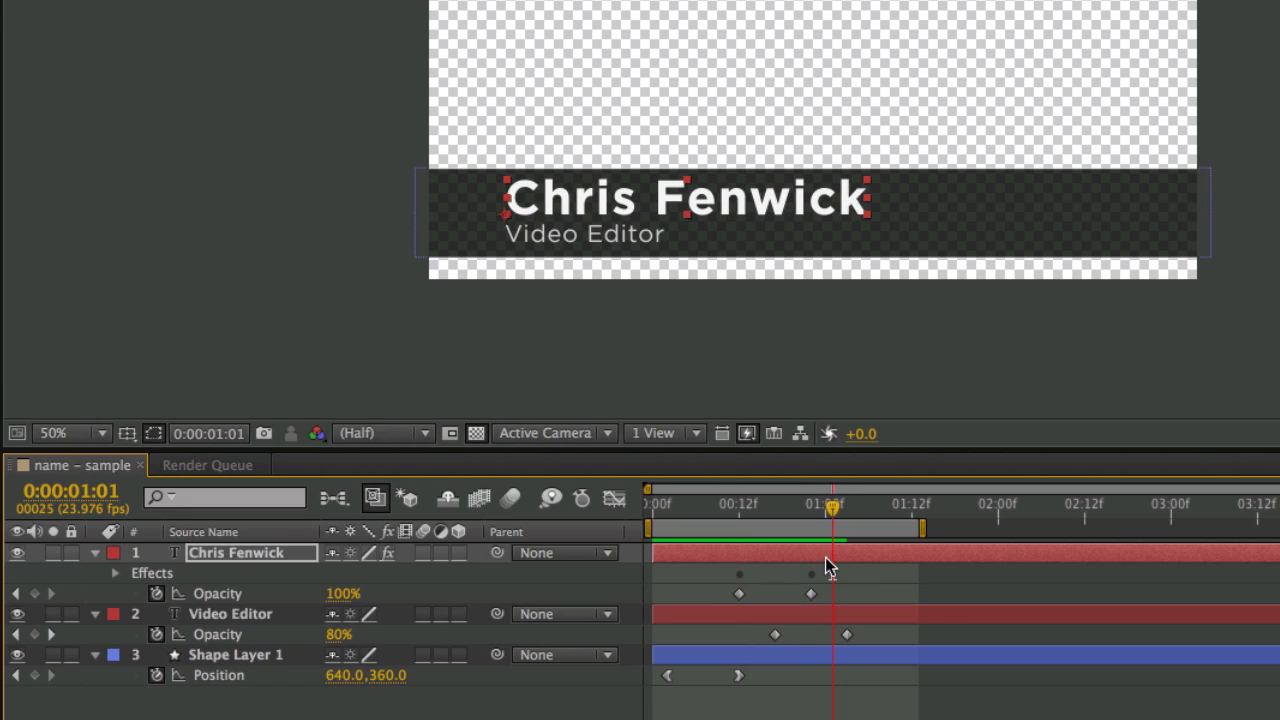
{"action": "left_click", "coordinate": [826, 558]}
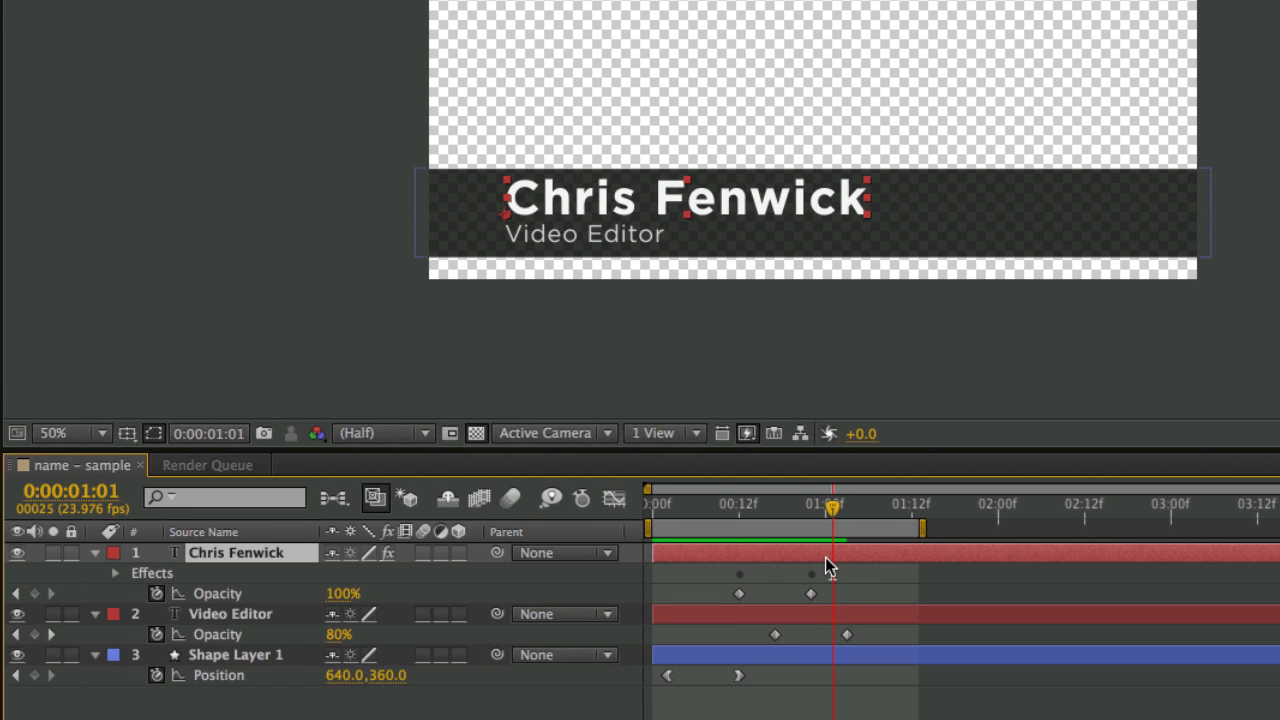
{"action": "key", "text": "u"}
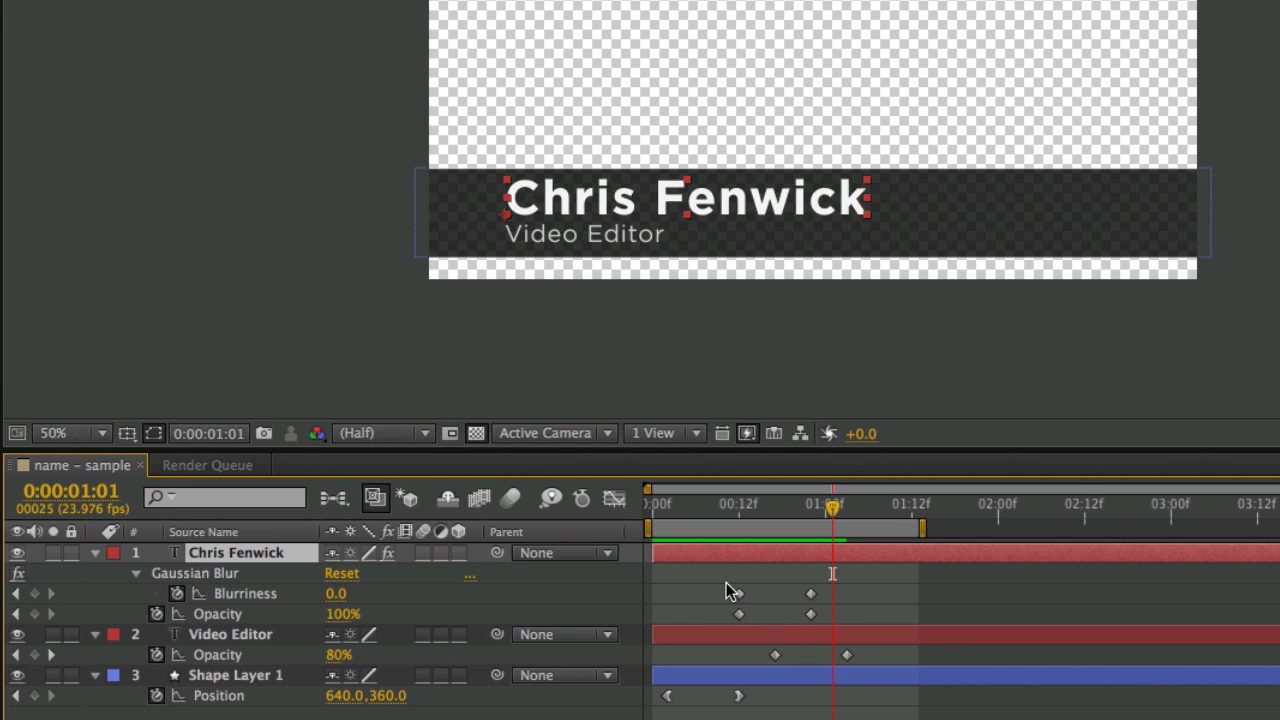
{"action": "left_click_drag", "start_coordinate": [719, 585], "coordinate": [839, 597]}
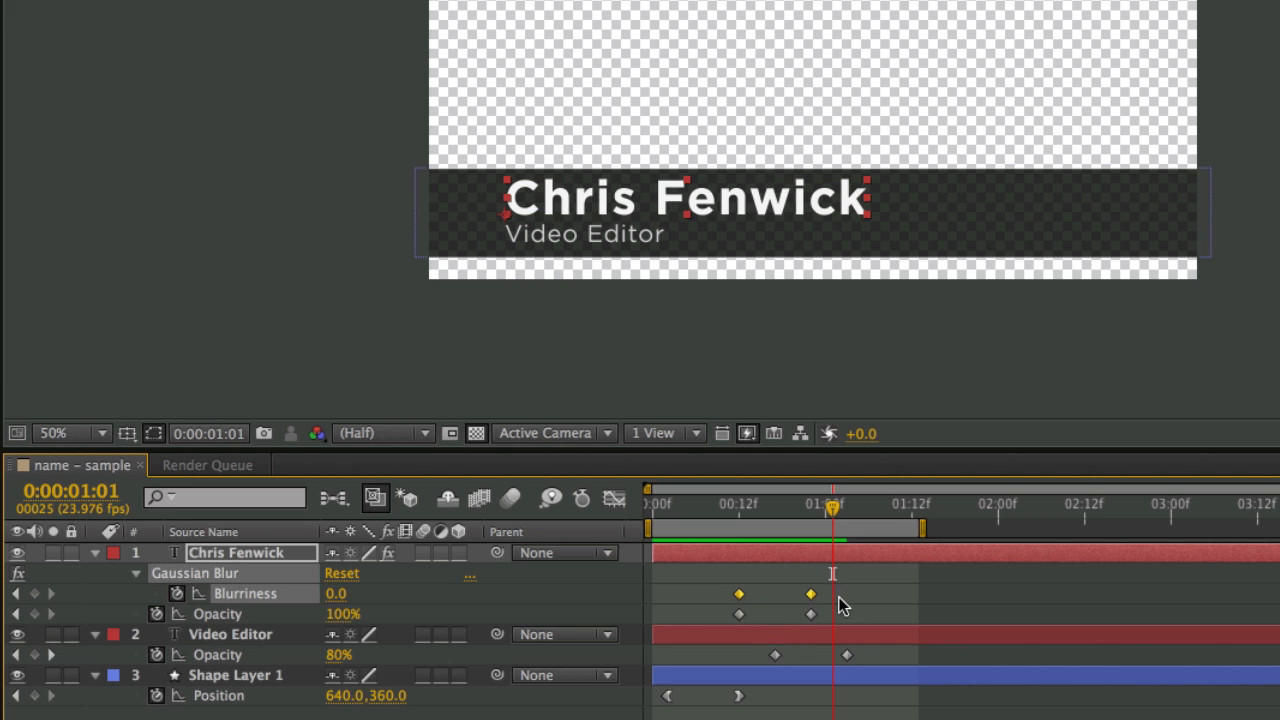
{"action": "left_click_drag", "start_coordinate": [833, 509], "coordinate": [775, 535]}
{"action": "left_click", "coordinate": [840, 640]}
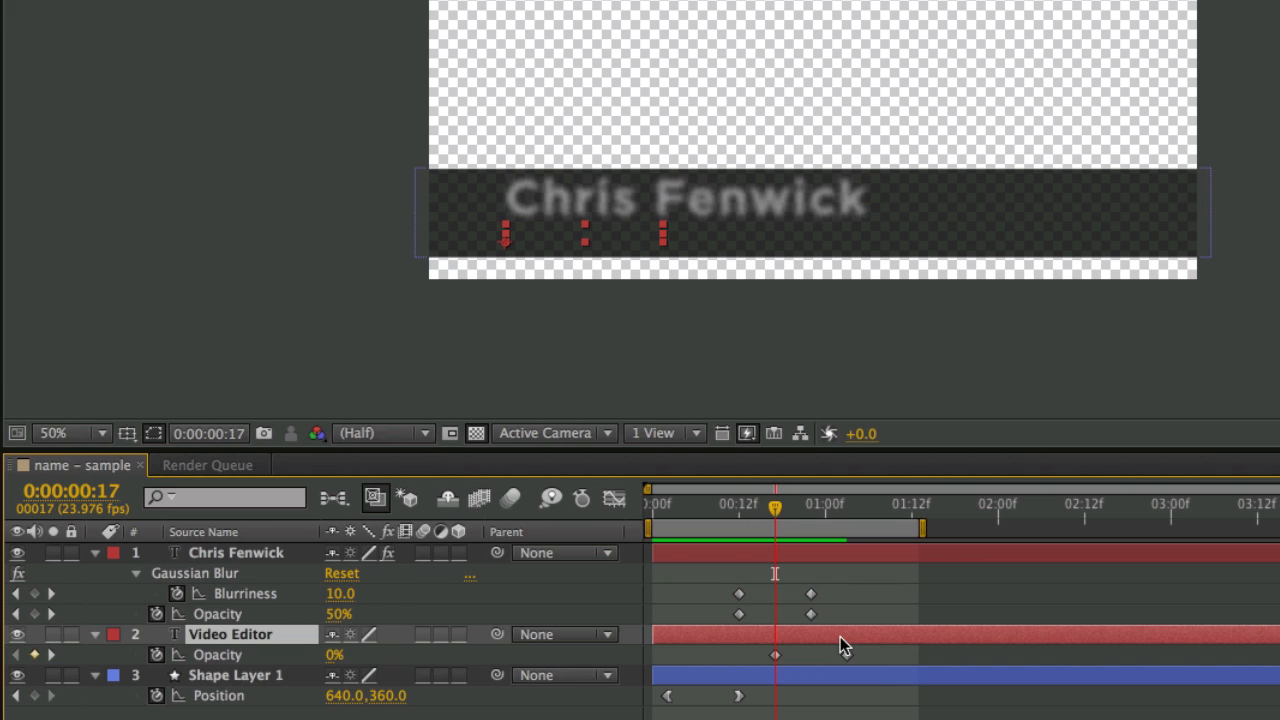
{"action": "key", "text": "ctrl+v"}
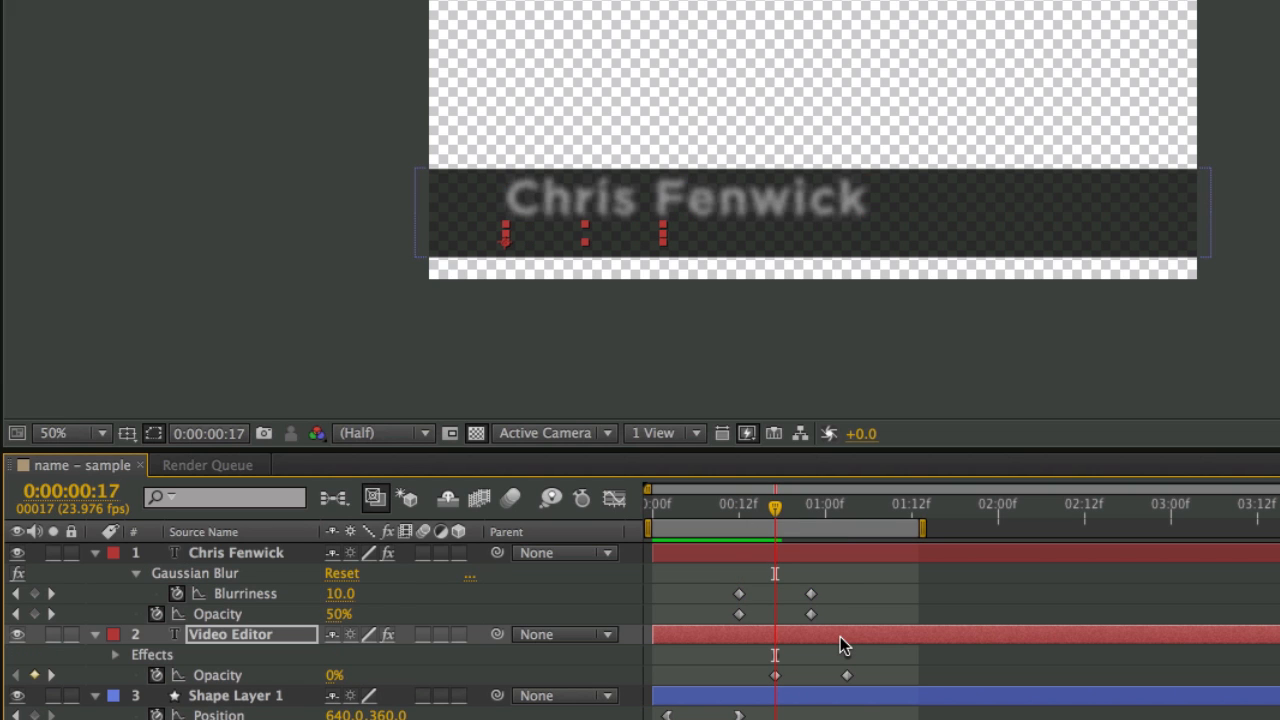
{"action": "key", "text": "u"}
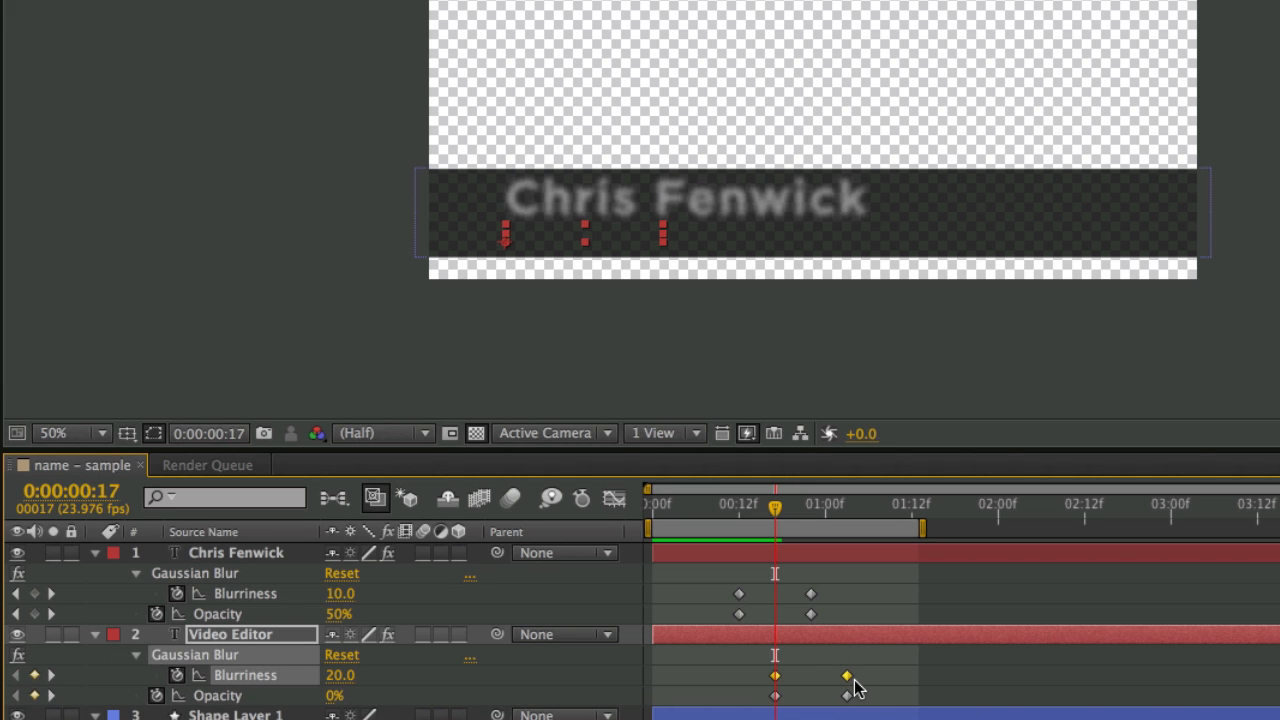
{"action": "left_click_drag", "start_coordinate": [830, 669], "coordinate": [868, 712]}
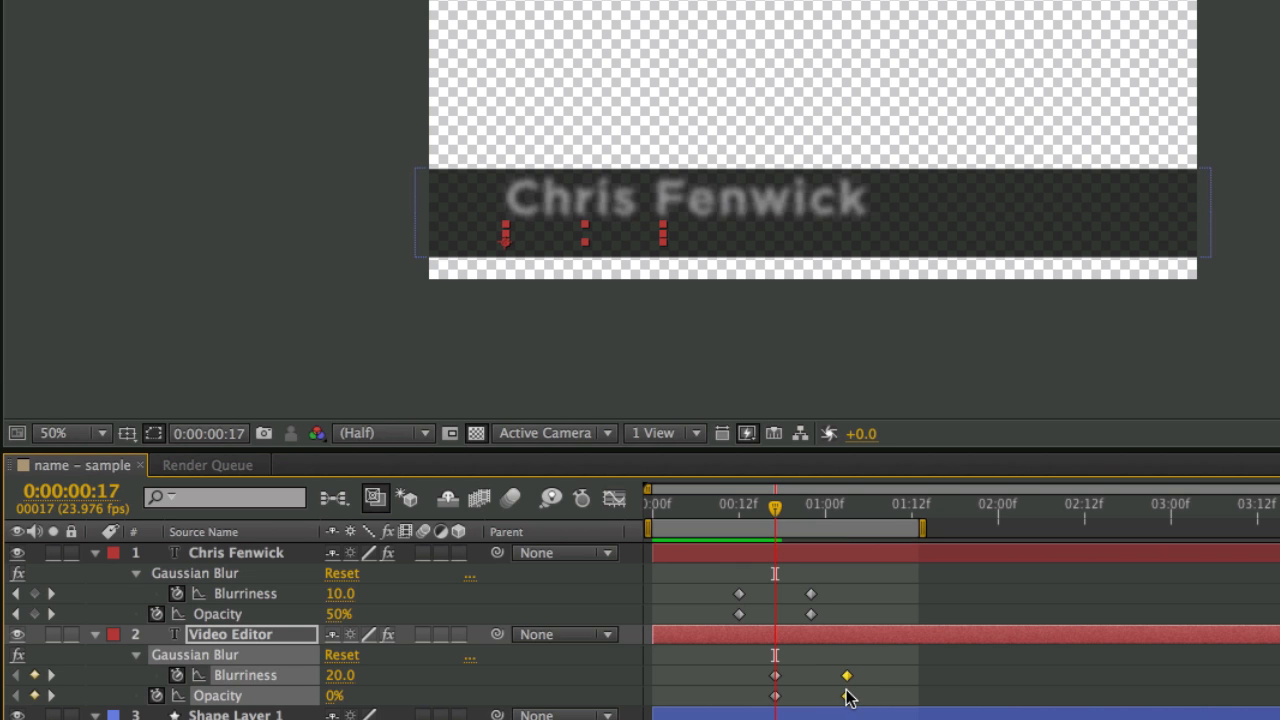
{"action": "right_click", "coordinate": [846, 694]}
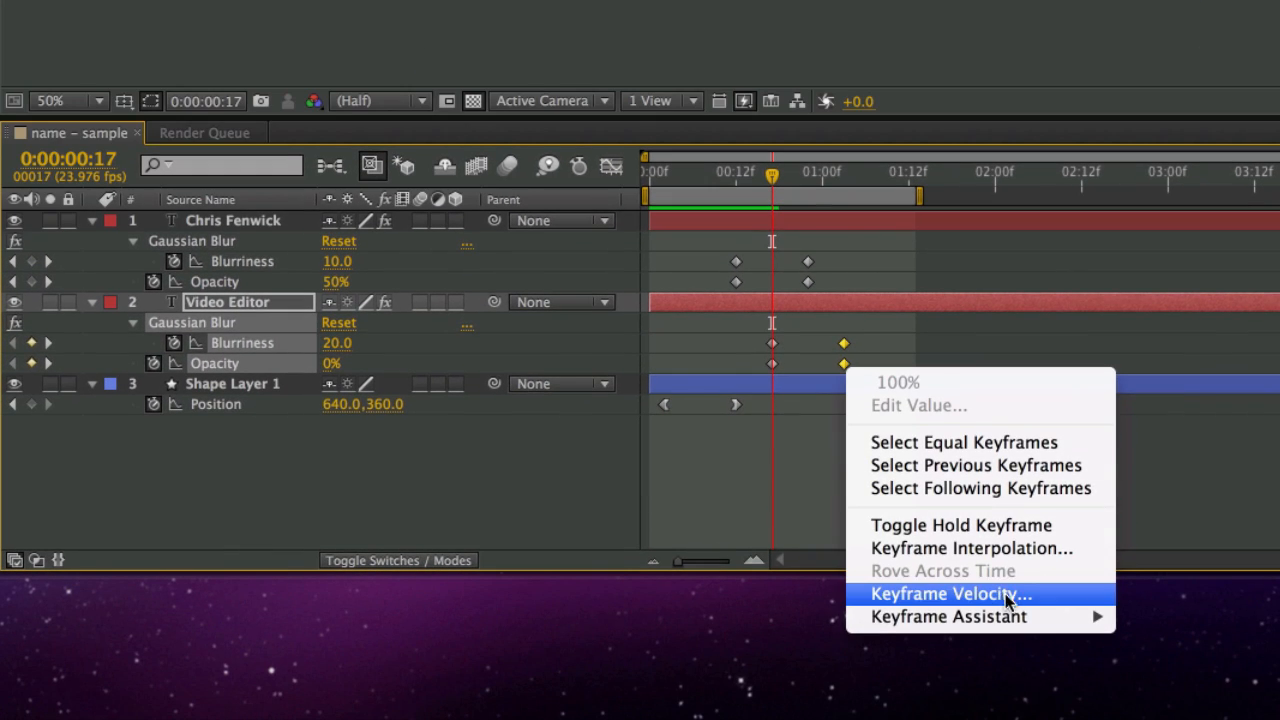
{"action": "mouse_move", "coordinate": [1008, 616]}
{"action": "left_click", "coordinate": [1189, 580]}
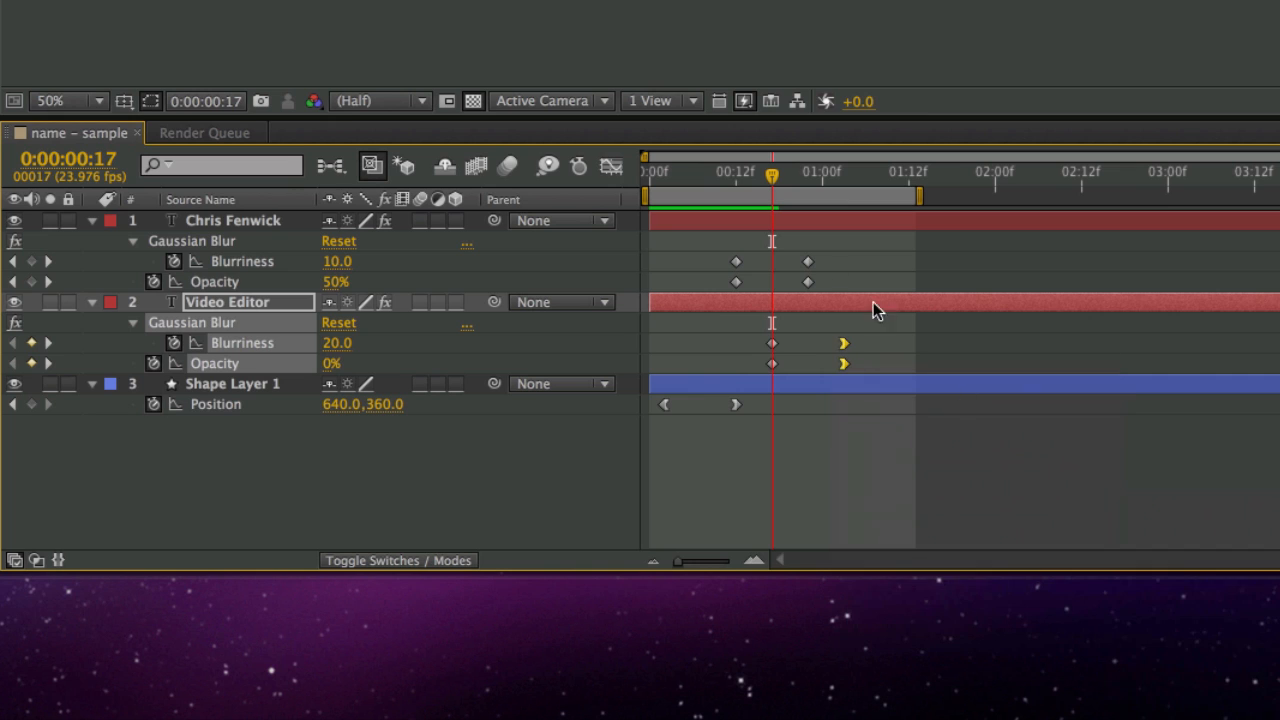
{"action": "left_click_drag", "start_coordinate": [802, 253], "coordinate": [821, 287]}
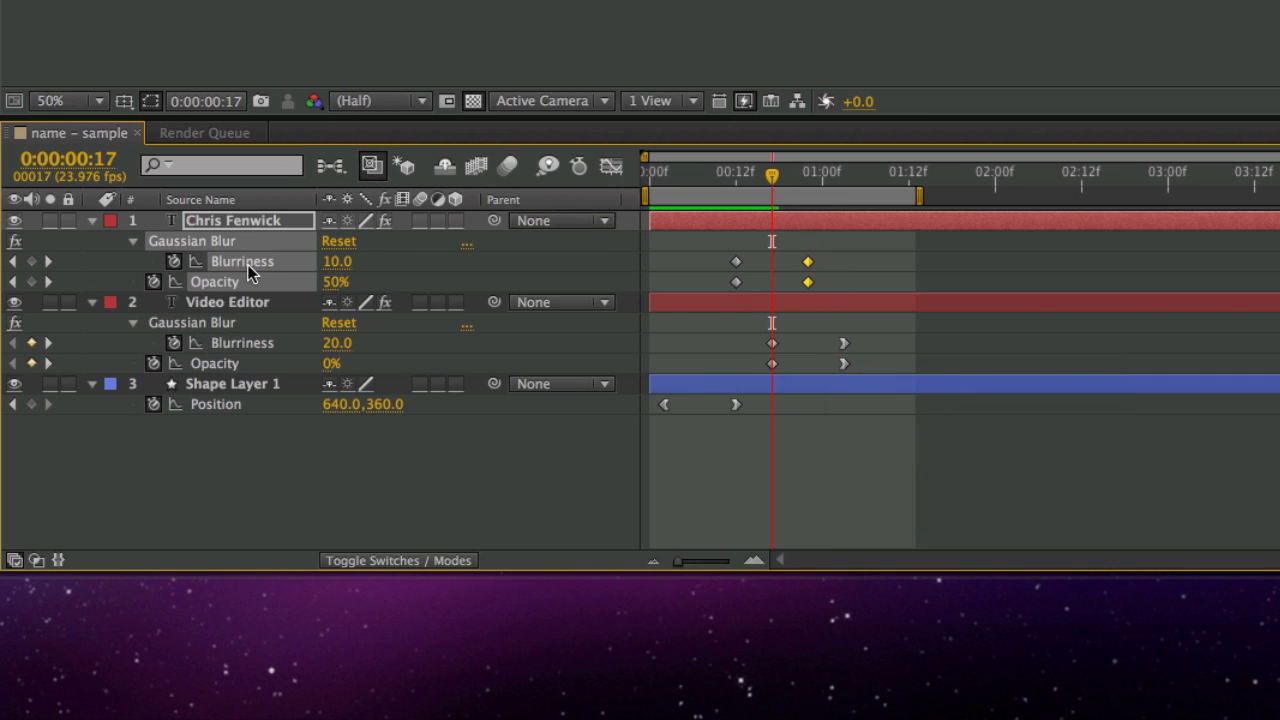
{"action": "right_click", "coordinate": [806, 284]}
{"action": "mouse_move", "coordinate": [982, 536]}
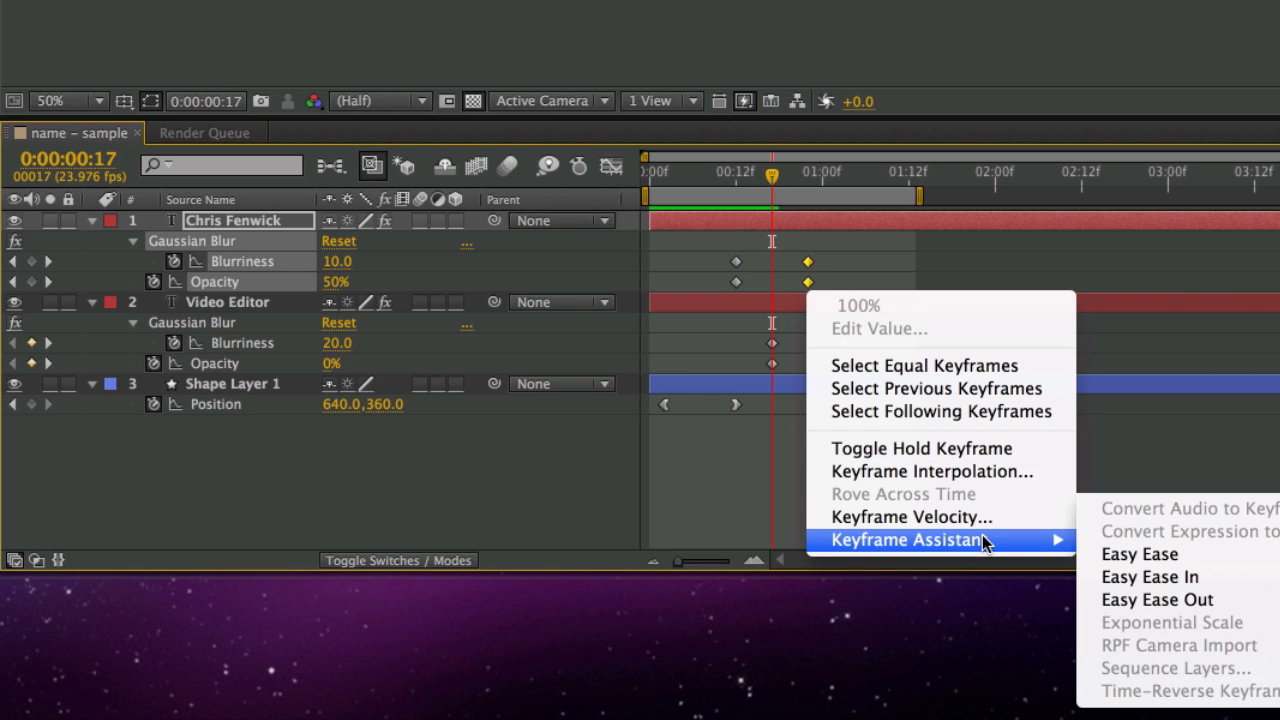
{"action": "left_click", "coordinate": [1150, 577]}
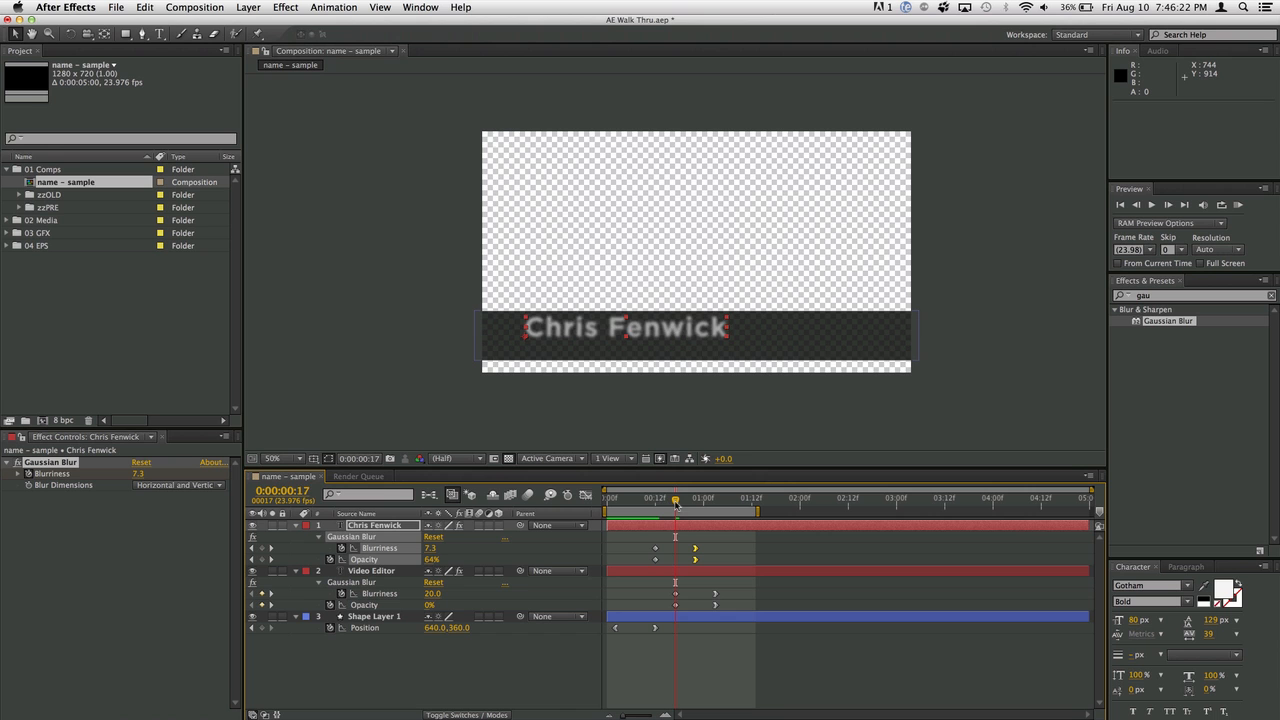
{"action": "left_click_drag", "start_coordinate": [676, 504], "coordinate": [641, 522]}
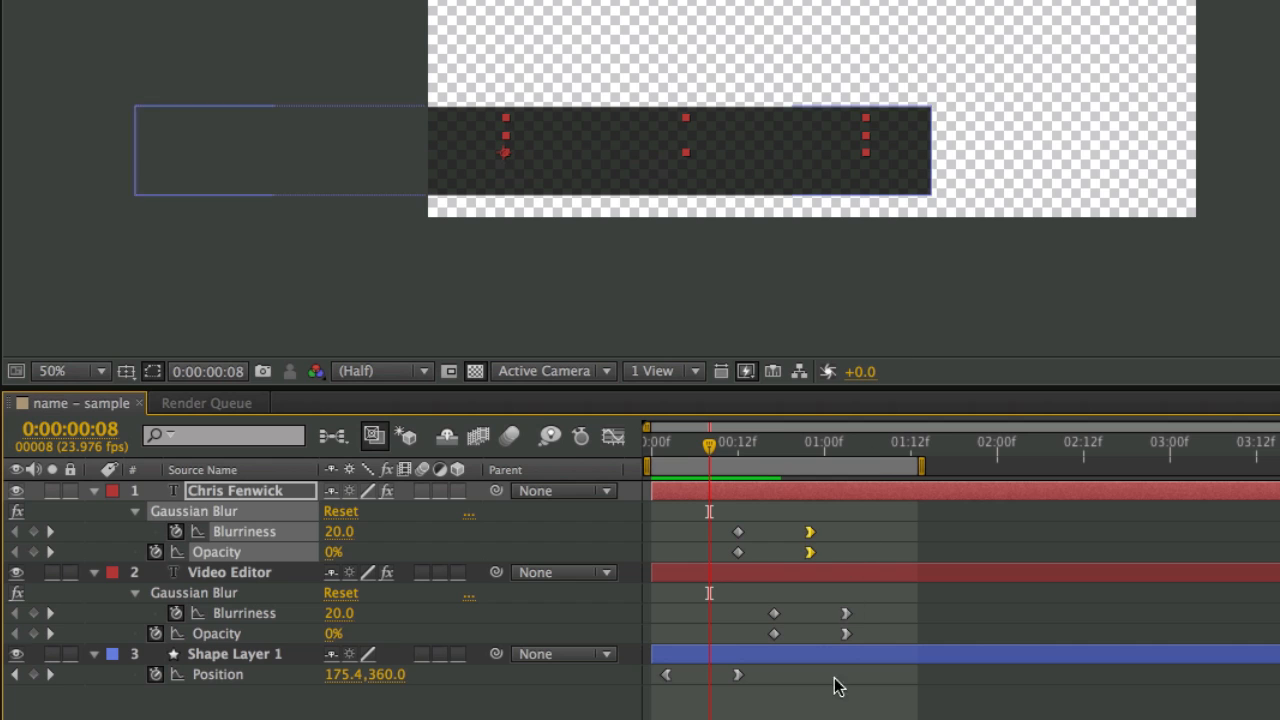
- Turn on motion blur for Shape Layer 1 and the composition, preview, then switch to Finder
{"action": "left_click", "coordinate": [800, 706]}
{"action": "left_click", "coordinate": [716, 654]}
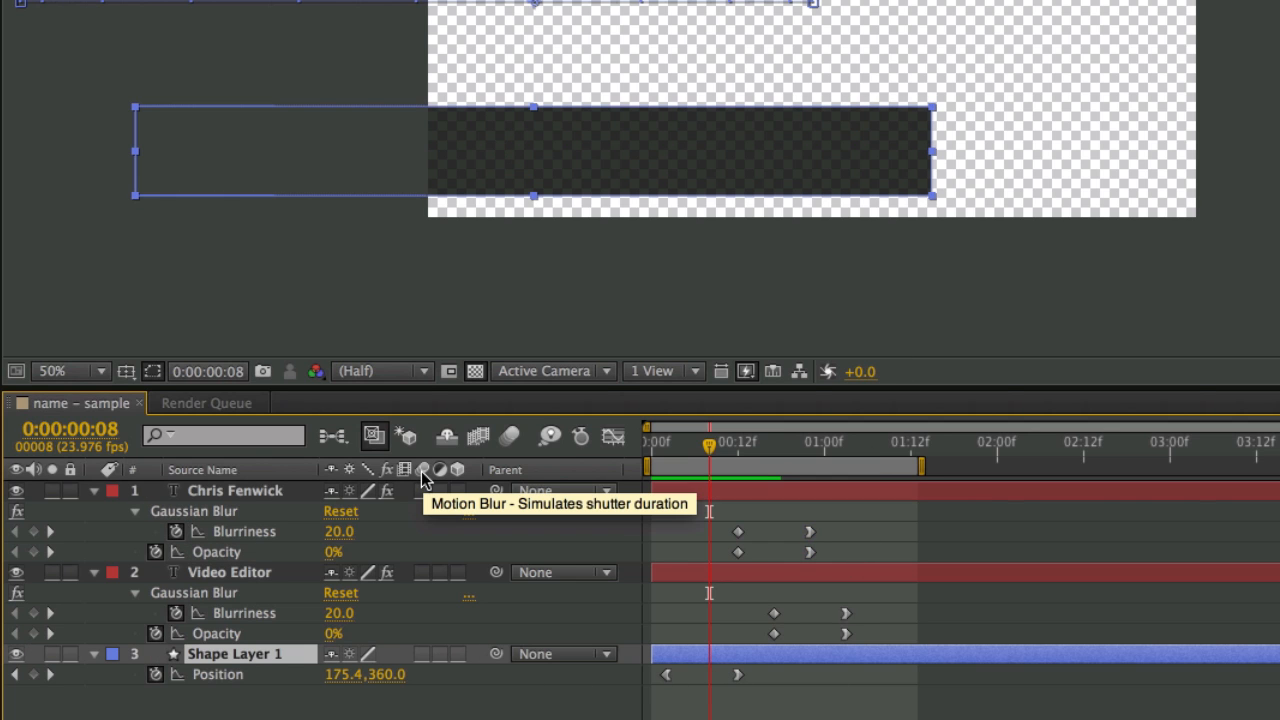
{"action": "left_click", "coordinate": [424, 656]}
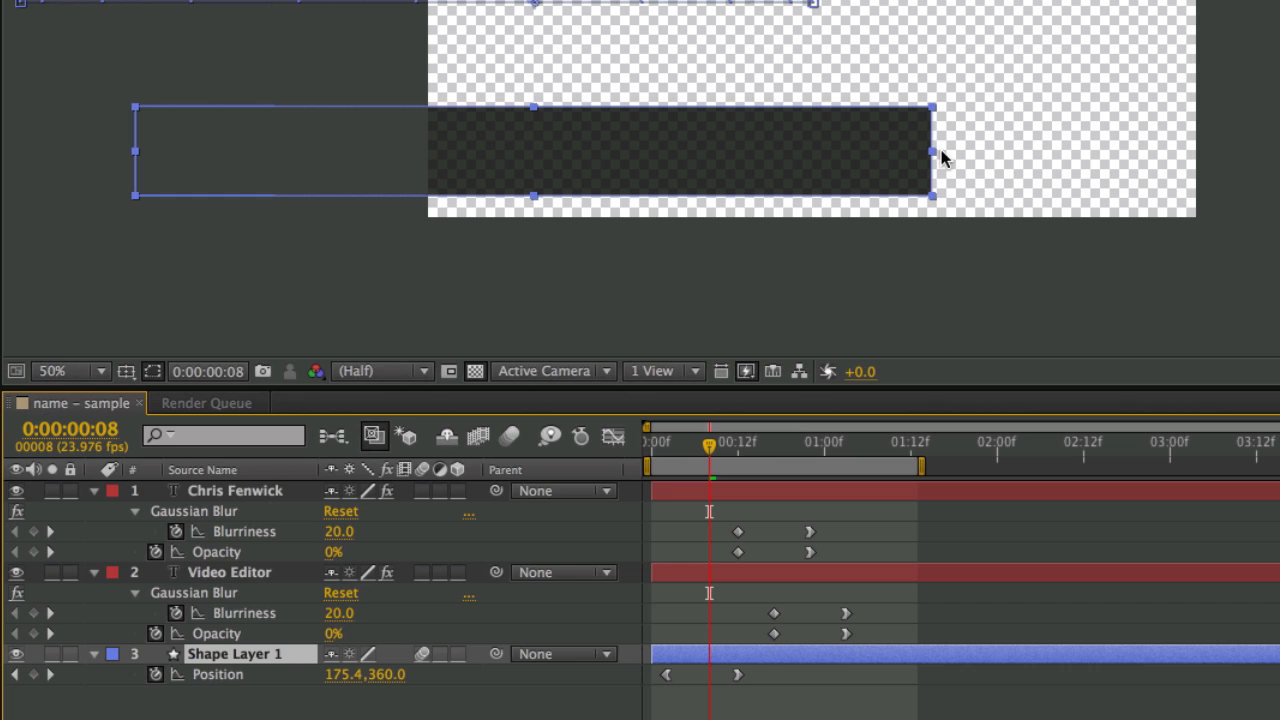
{"action": "left_click", "coordinate": [511, 440]}
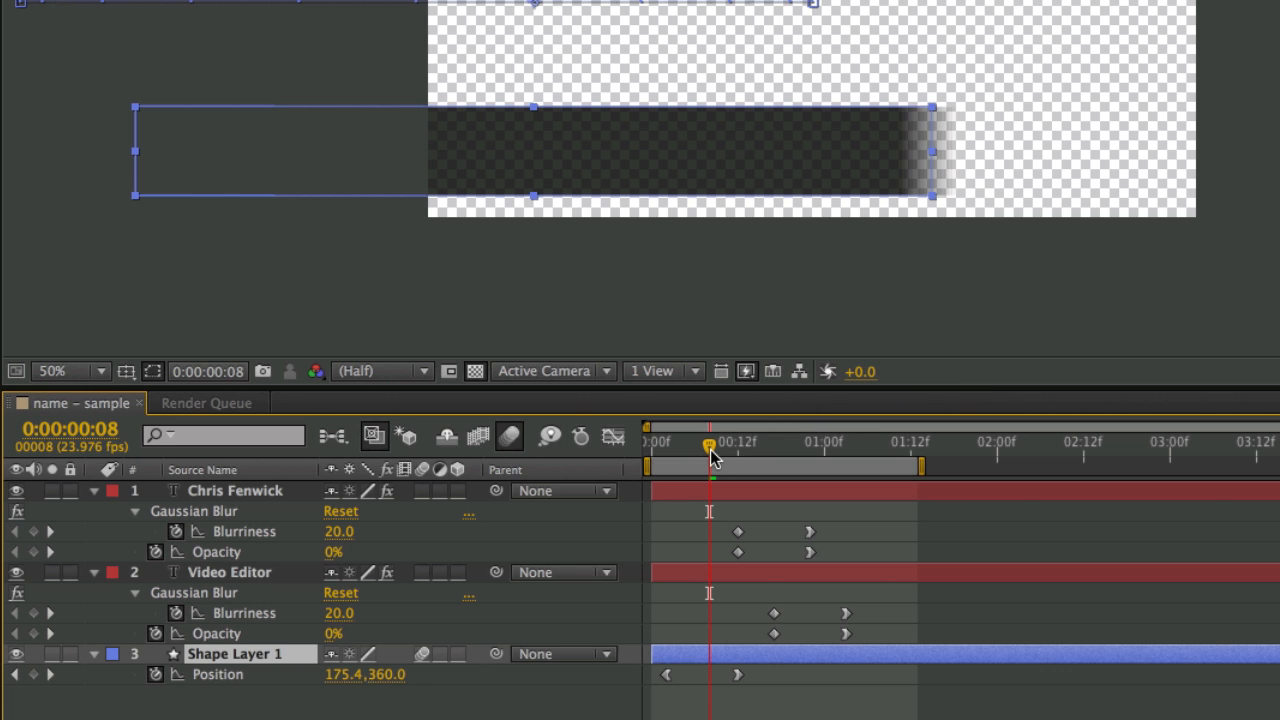
{"action": "left_click_drag", "start_coordinate": [712, 452], "coordinate": [762, 474]}
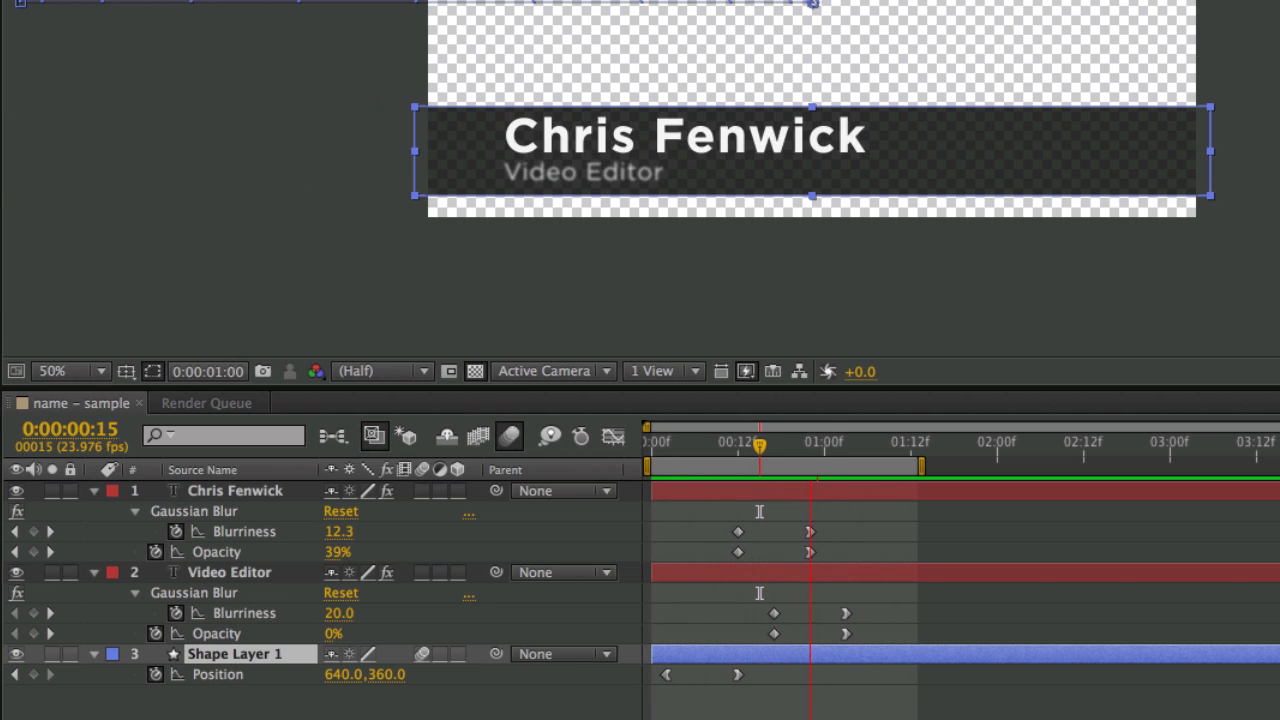
{"action": "key", "text": "space"}
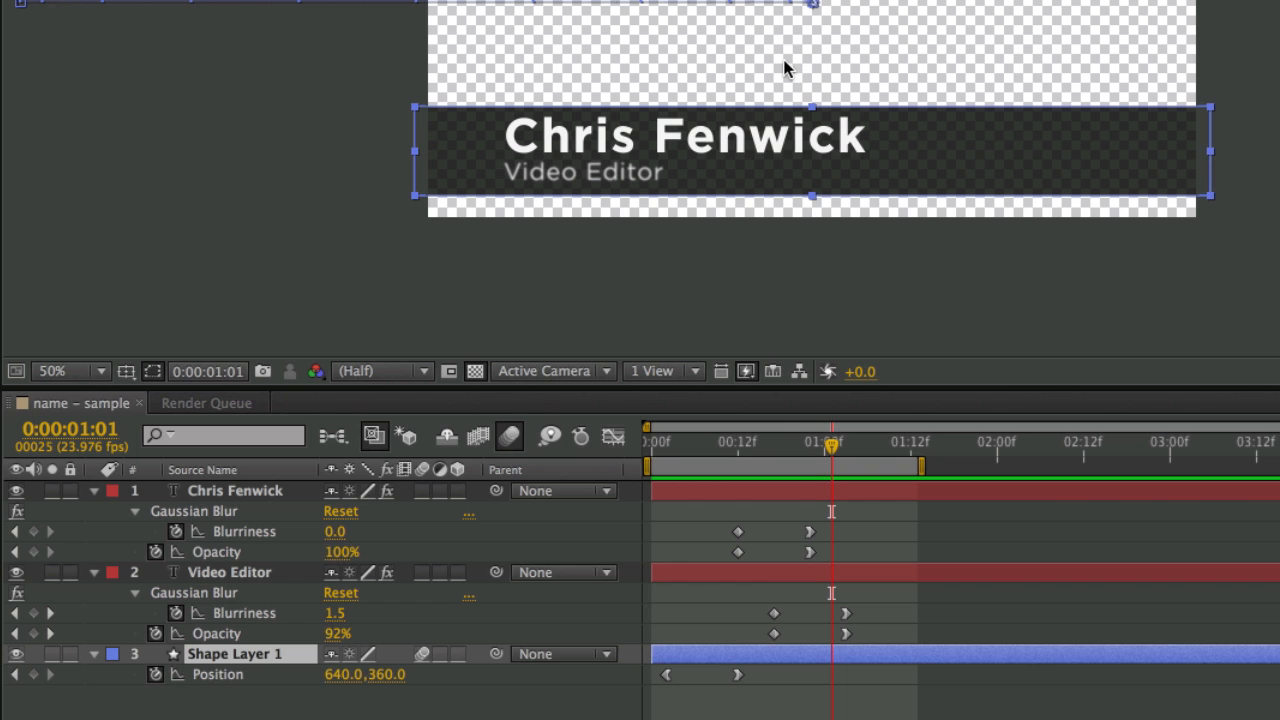
{"action": "key", "text": "super+Tab"}
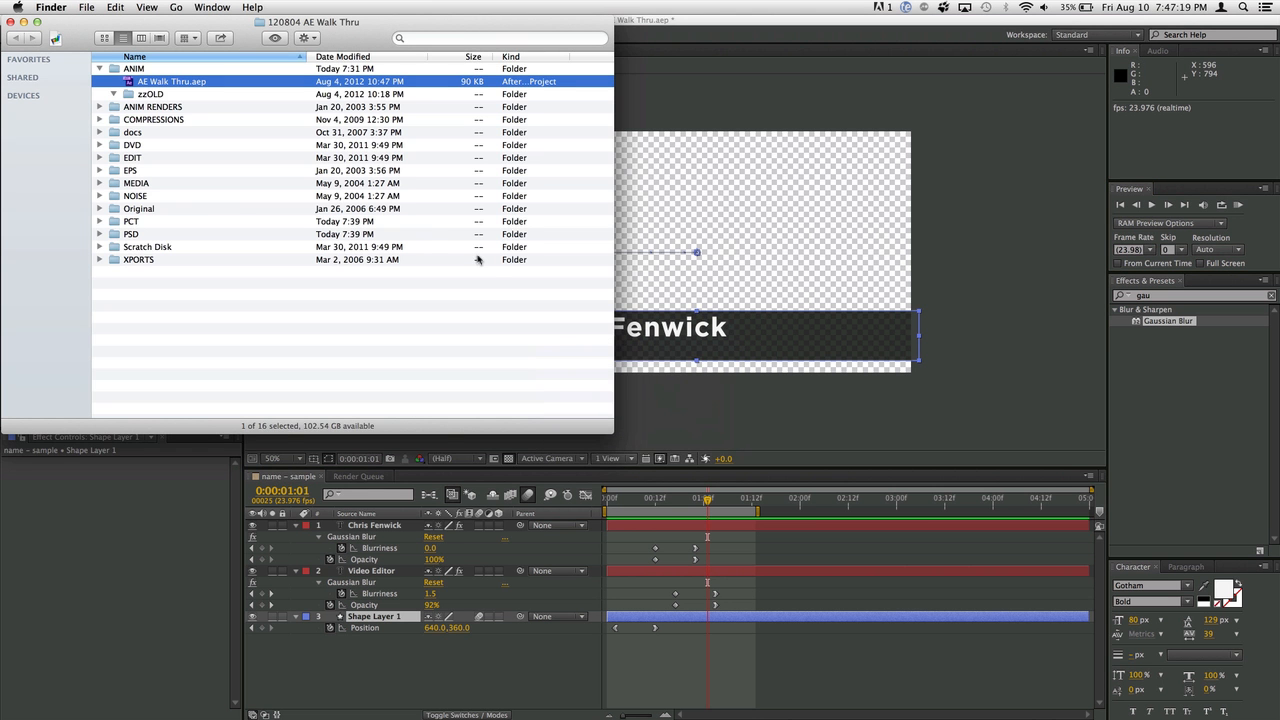
- Expand the PCT folder and drag Logo.png onto the 03 GFX folder in After Effects
{"action": "left_click", "coordinate": [99, 221]}
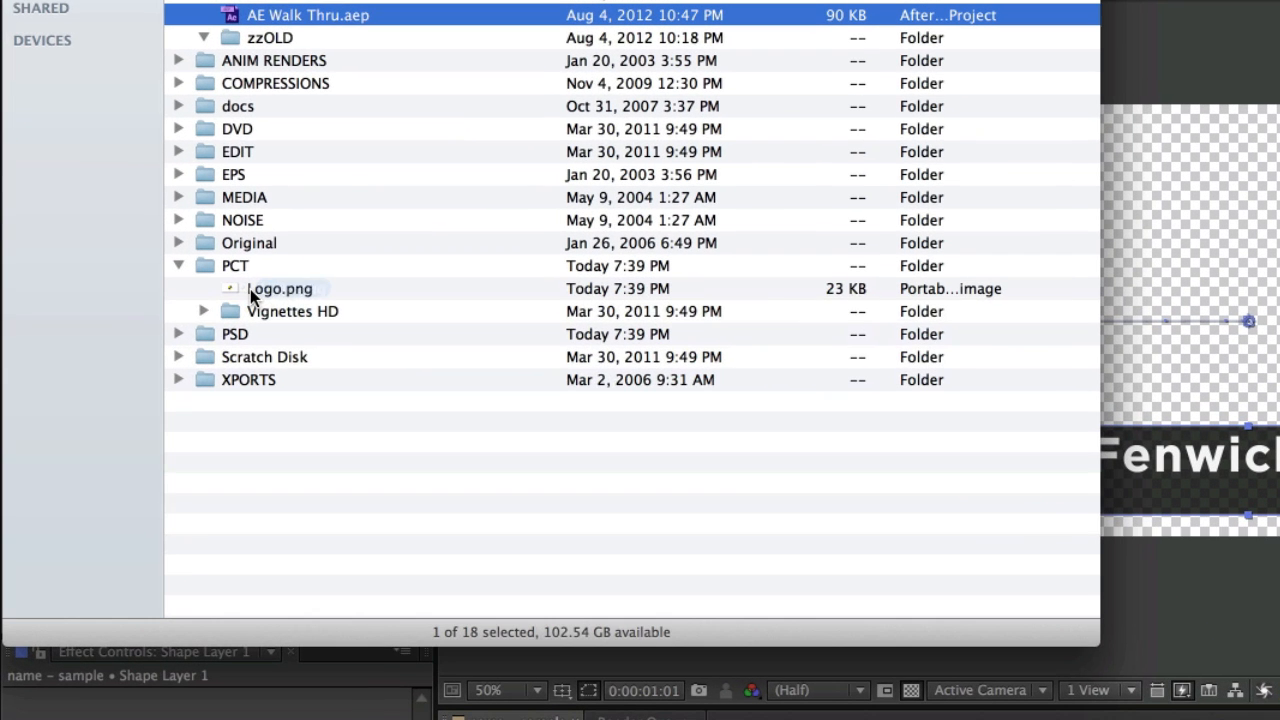
{"action": "left_click_drag", "start_coordinate": [128, 235], "coordinate": [140, 232]}
{"action": "key", "text": "super+Tab"}
{"action": "left_click_drag", "start_coordinate": [251, 294], "coordinate": [87, 293]}
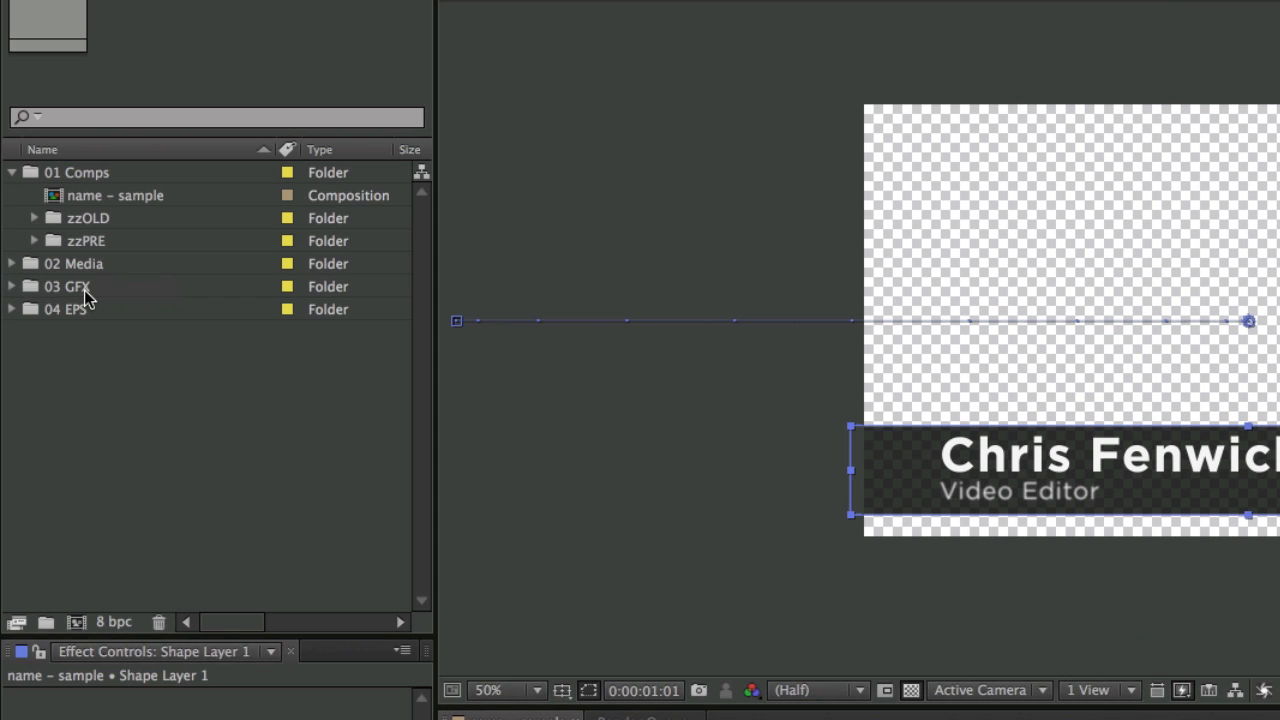
- Import Logo.png into 03 GFX, add it as the top layer, and scale it to 39%
{"action": "left_click", "coordinate": [13, 287]}
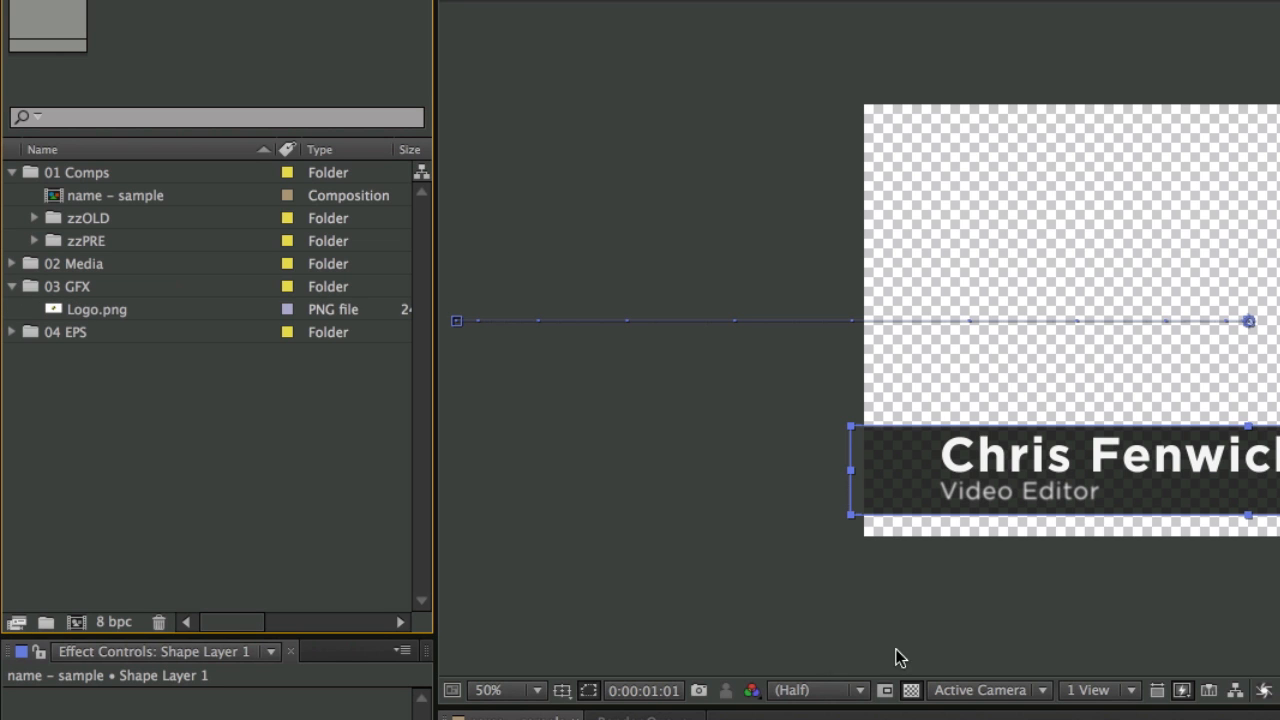
{"action": "left_click", "coordinate": [54, 309]}
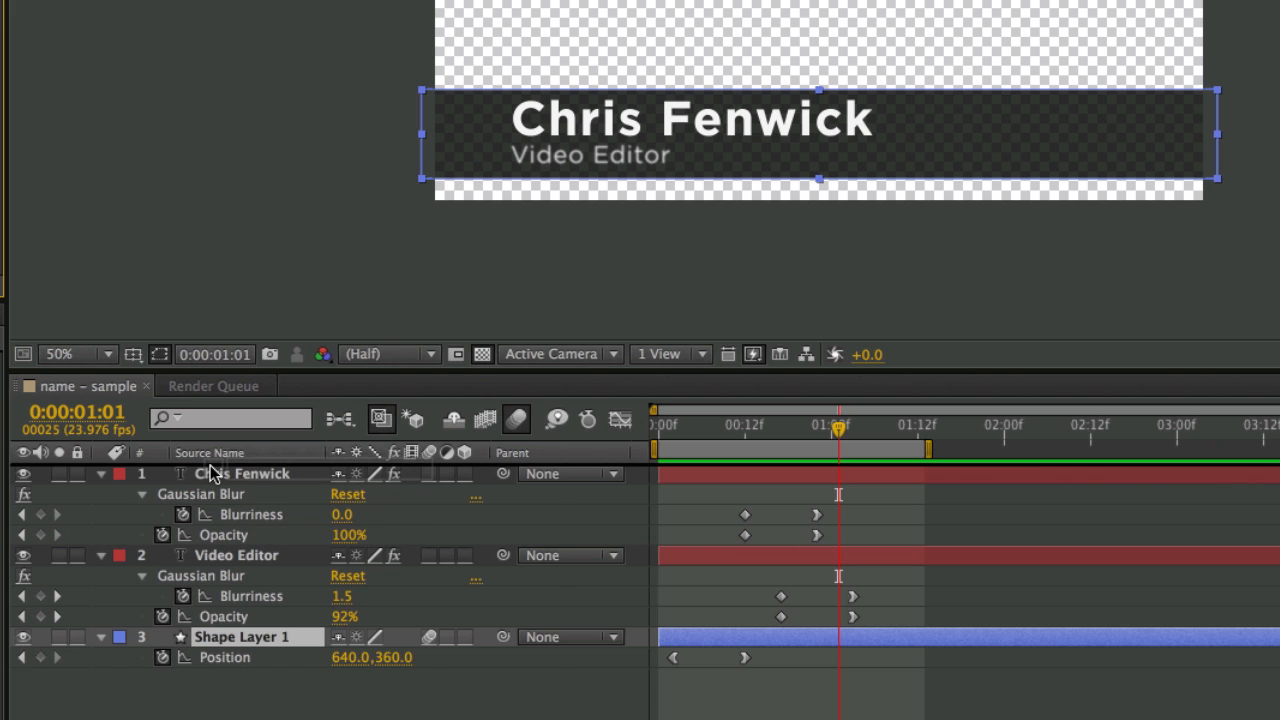
{"action": "left_click_drag", "start_coordinate": [210, 466], "coordinate": [211, 466]}
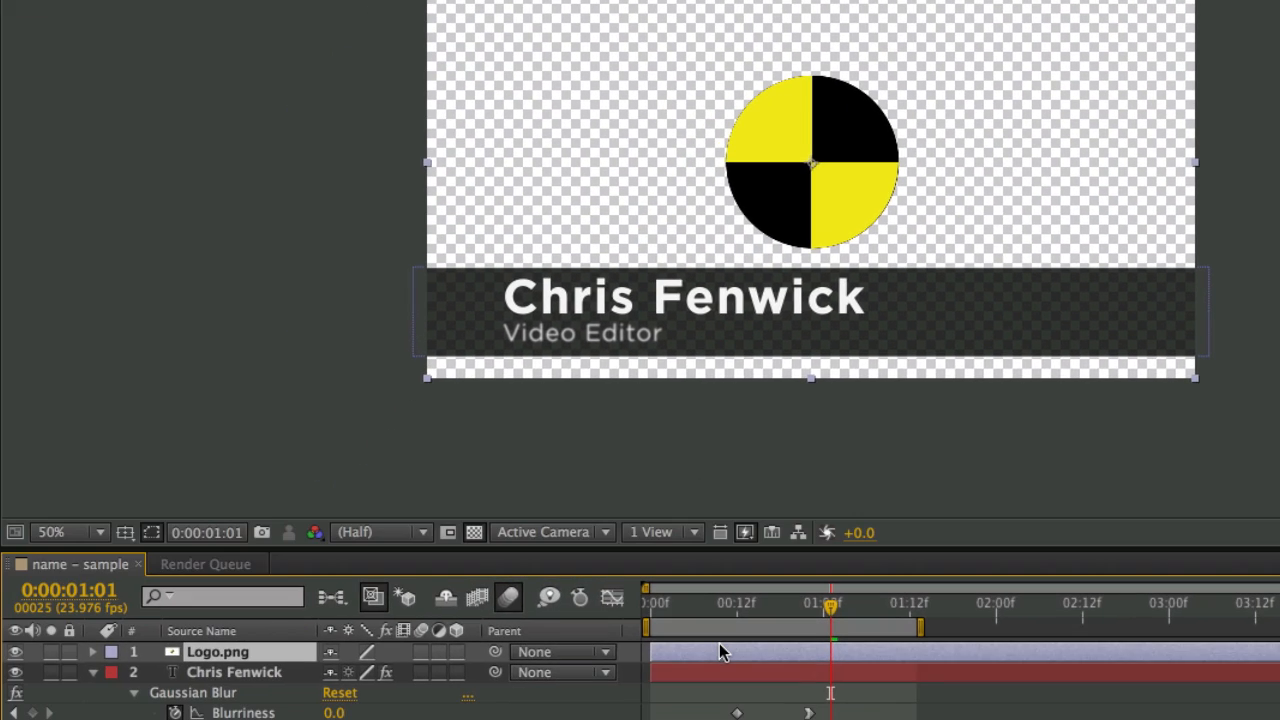
{"action": "key", "text": "s"}
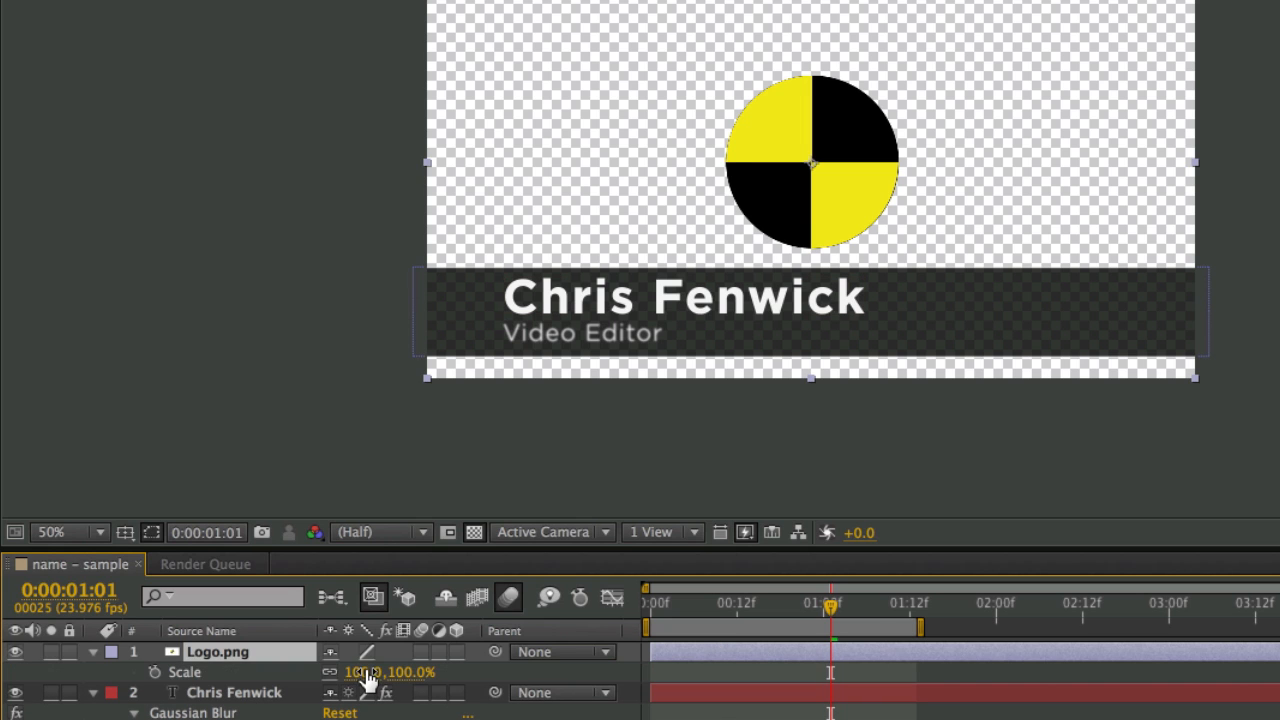
{"action": "left_click_drag", "start_coordinate": [362, 672], "coordinate": [292, 668]}
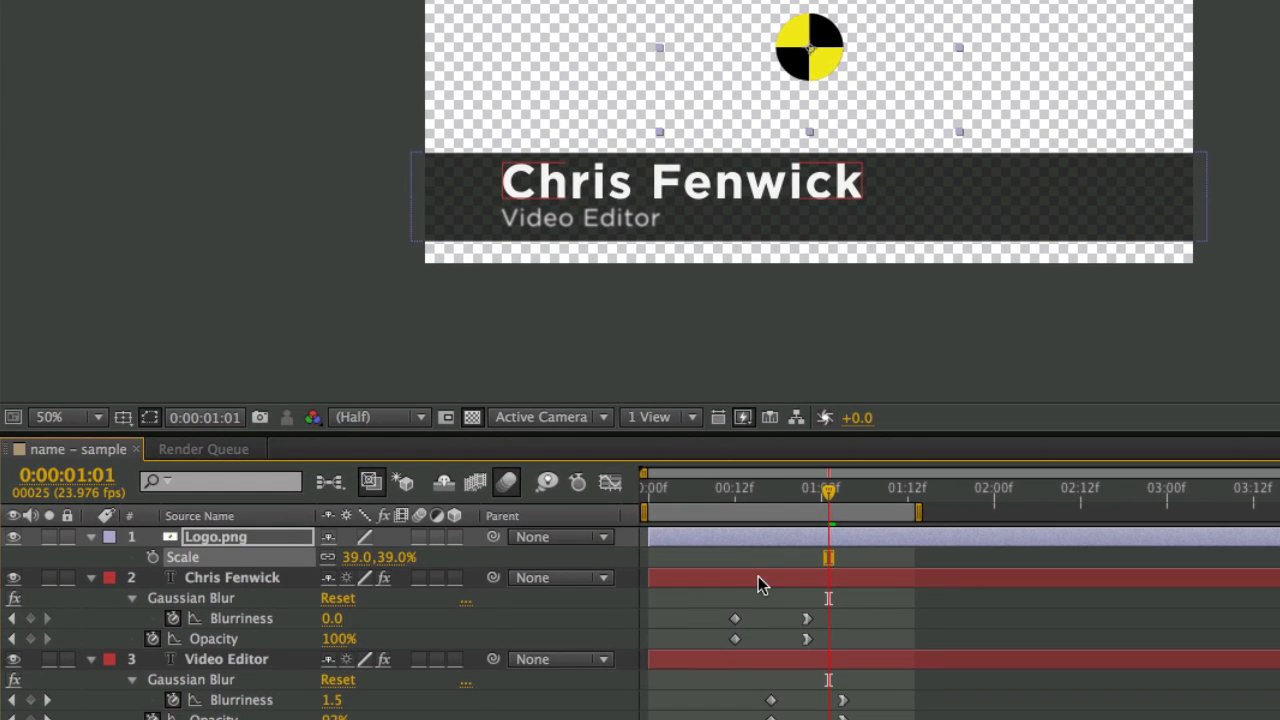
{"action": "left_click", "coordinate": [758, 578]}
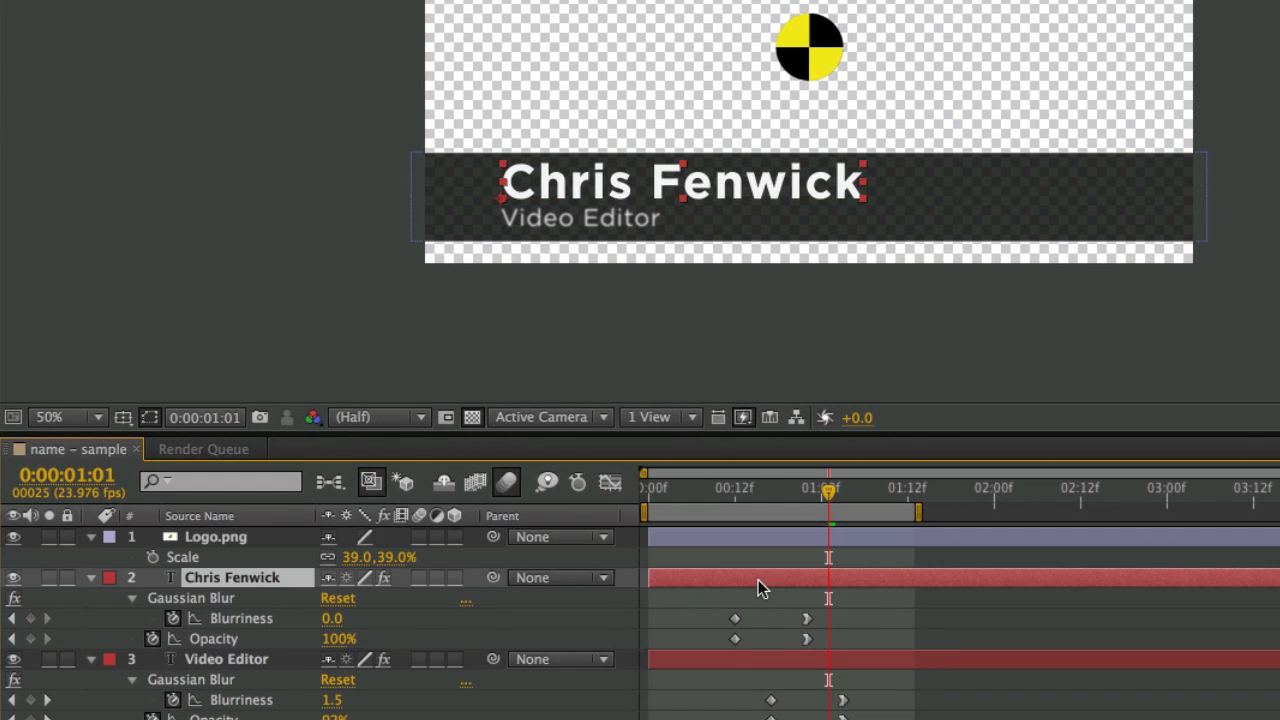
{"action": "left_click", "coordinate": [751, 660], "text": "shift"}
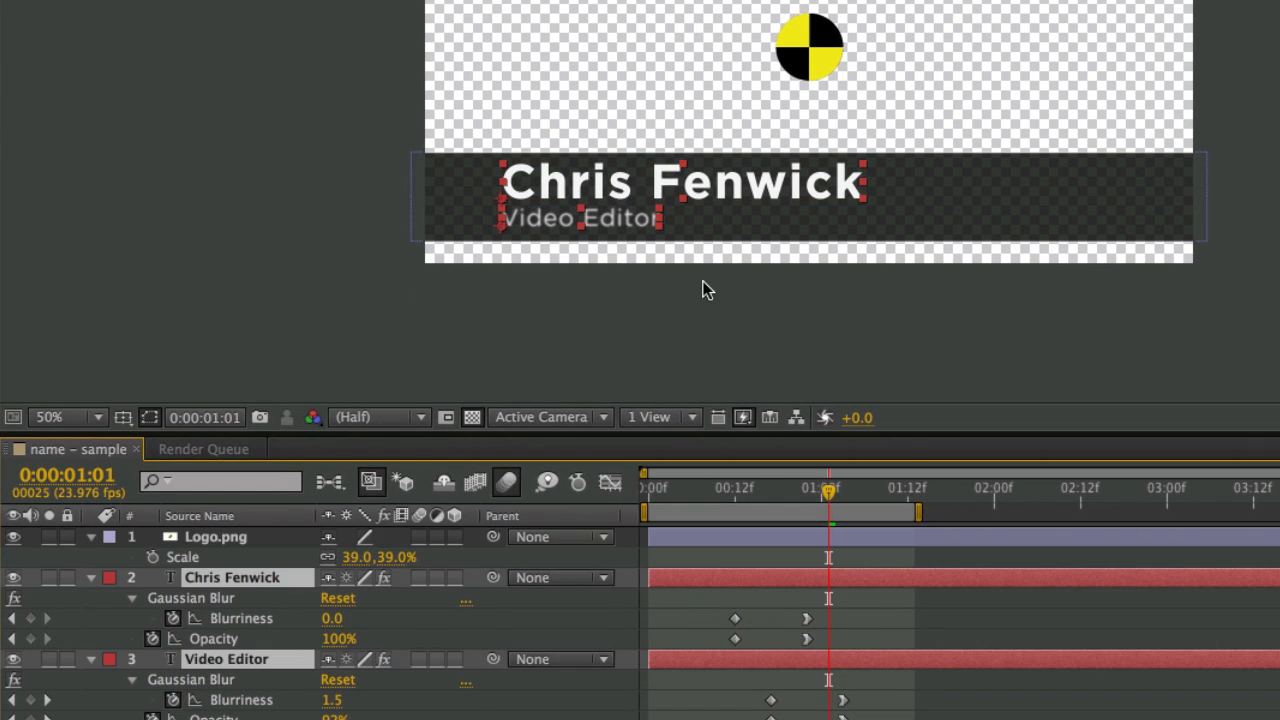
{"action": "left_click_drag", "start_coordinate": [640, 223], "coordinate": [719, 226]}
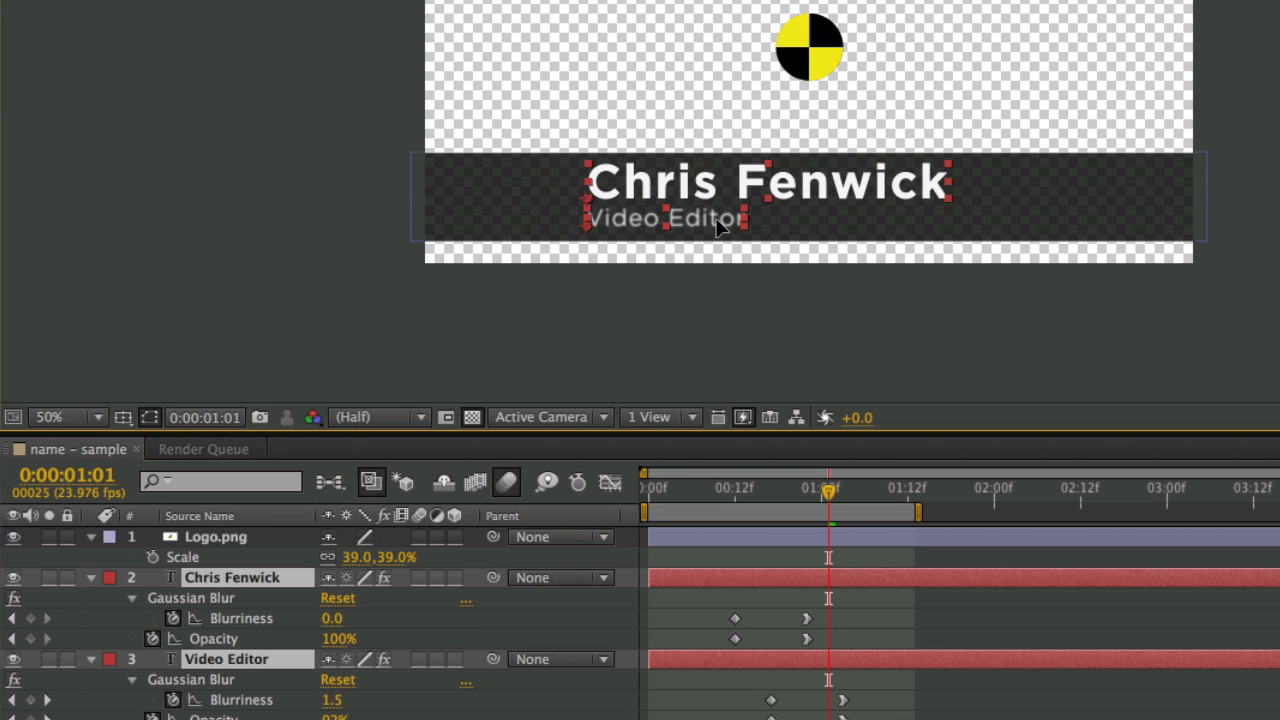
- Place the logo on the dark bar just left of the name, and view it at 200%
{"action": "left_click", "coordinate": [812, 42]}
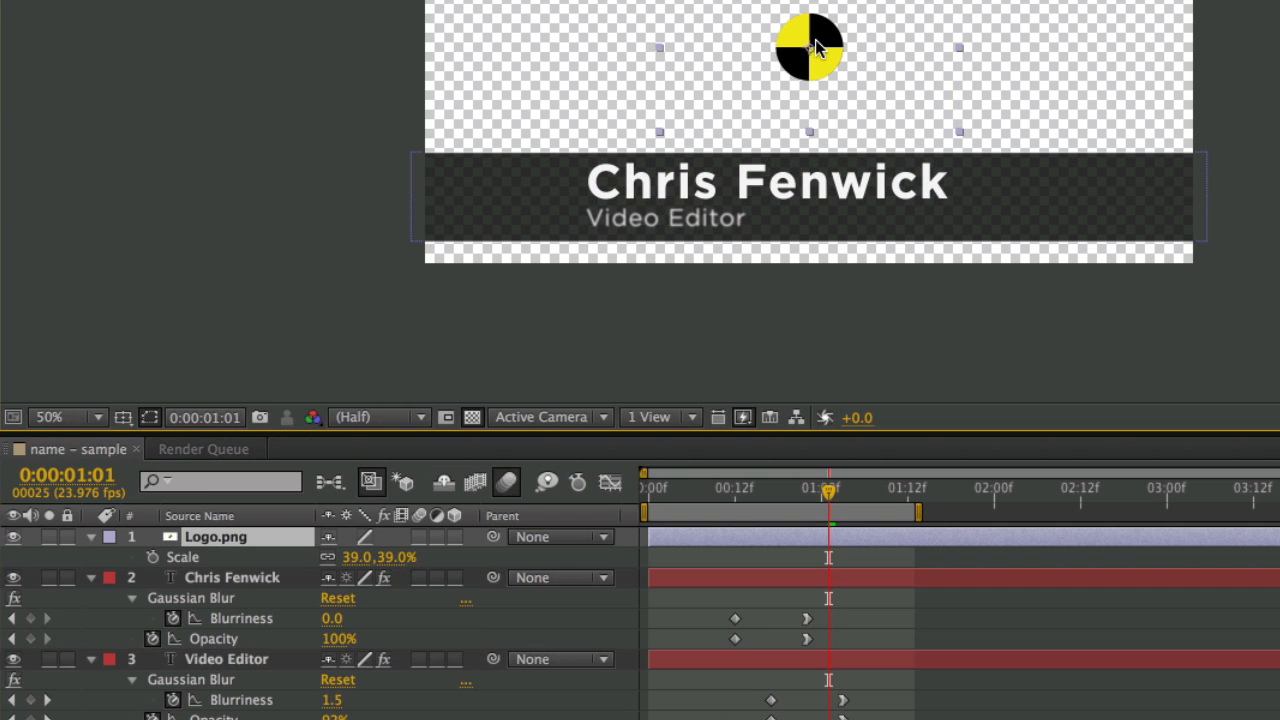
{"action": "left_click_drag", "start_coordinate": [815, 39], "coordinate": [542, 193]}
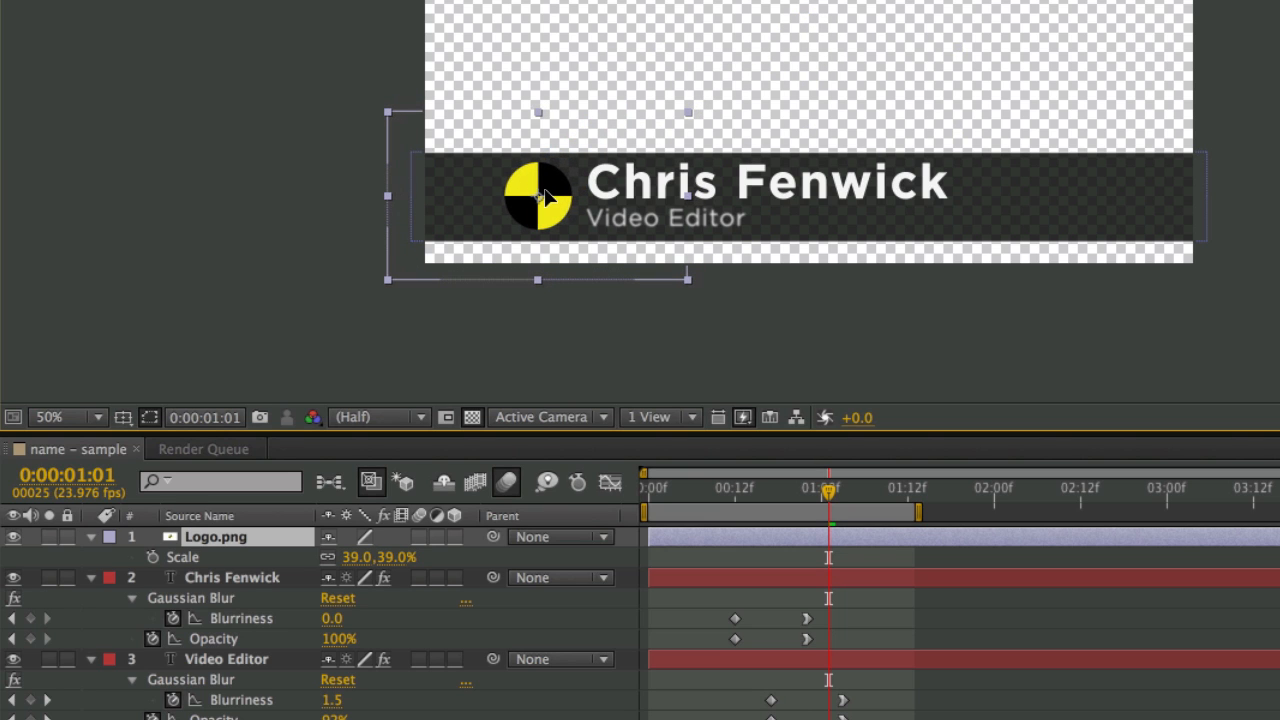
{"action": "key", "text": "Return"}
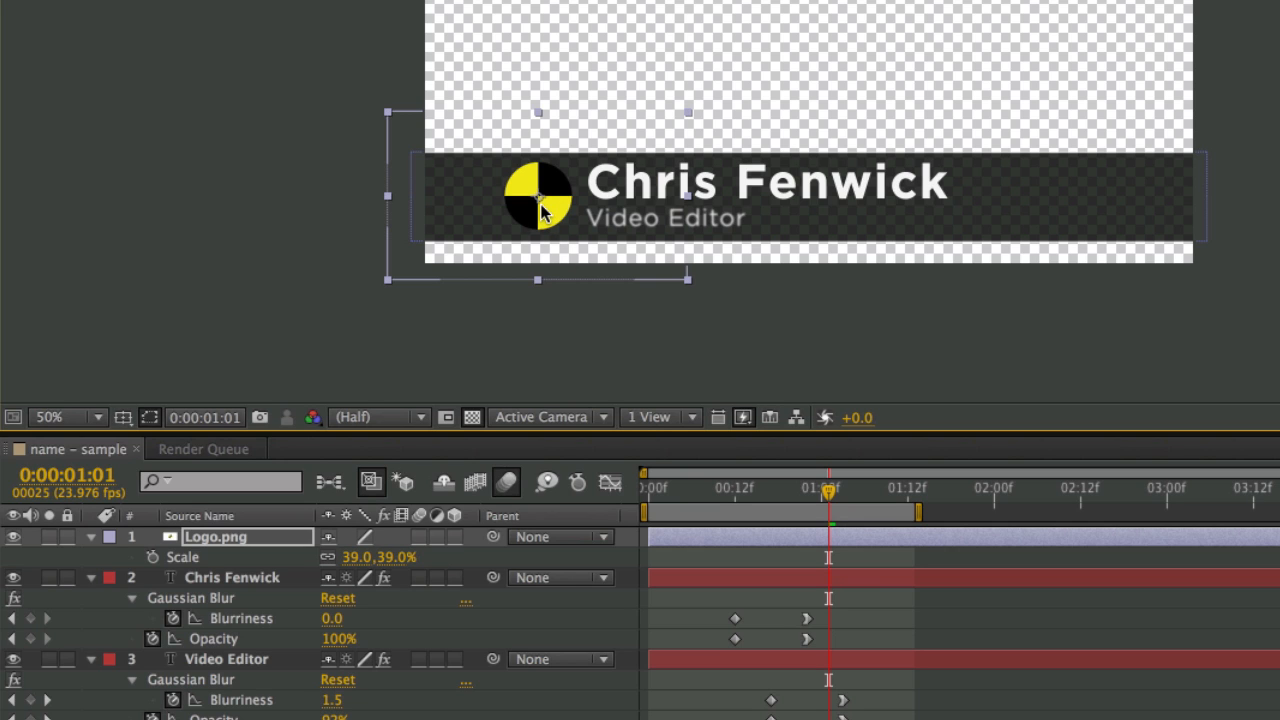
{"action": "key", "text": "period"}
{"action": "key", "text": "period"}
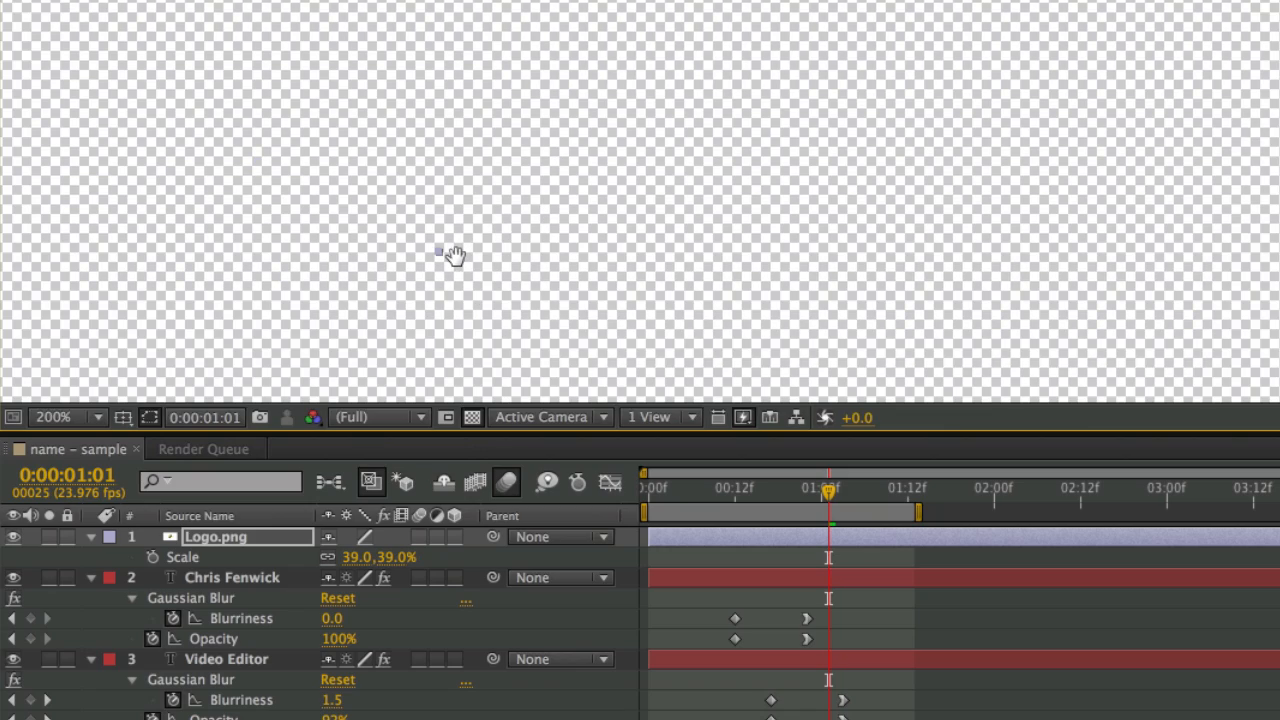
- Nudge the logo down to Position 188.0, 610.5 and return the playhead to the start
{"action": "left_click_drag", "start_coordinate": [456, 257], "coordinate": [1180, 0]}
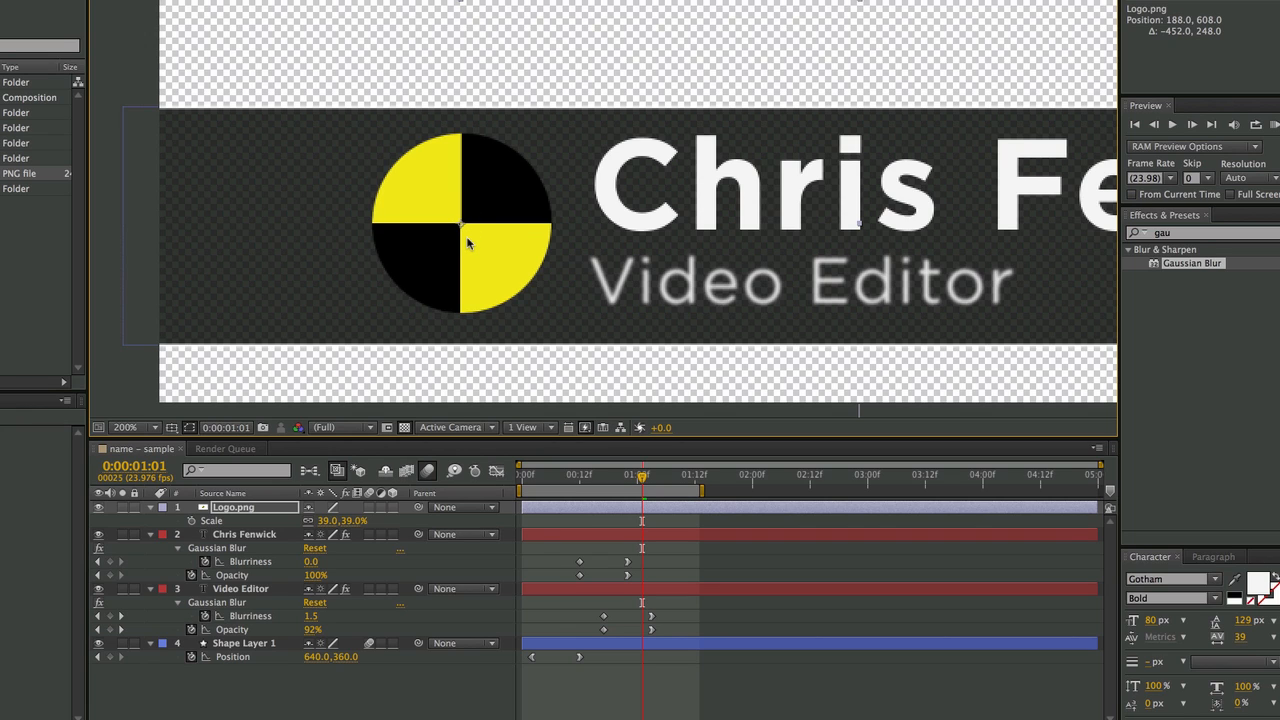
{"action": "left_click_drag", "start_coordinate": [469, 238], "coordinate": [469, 242]}
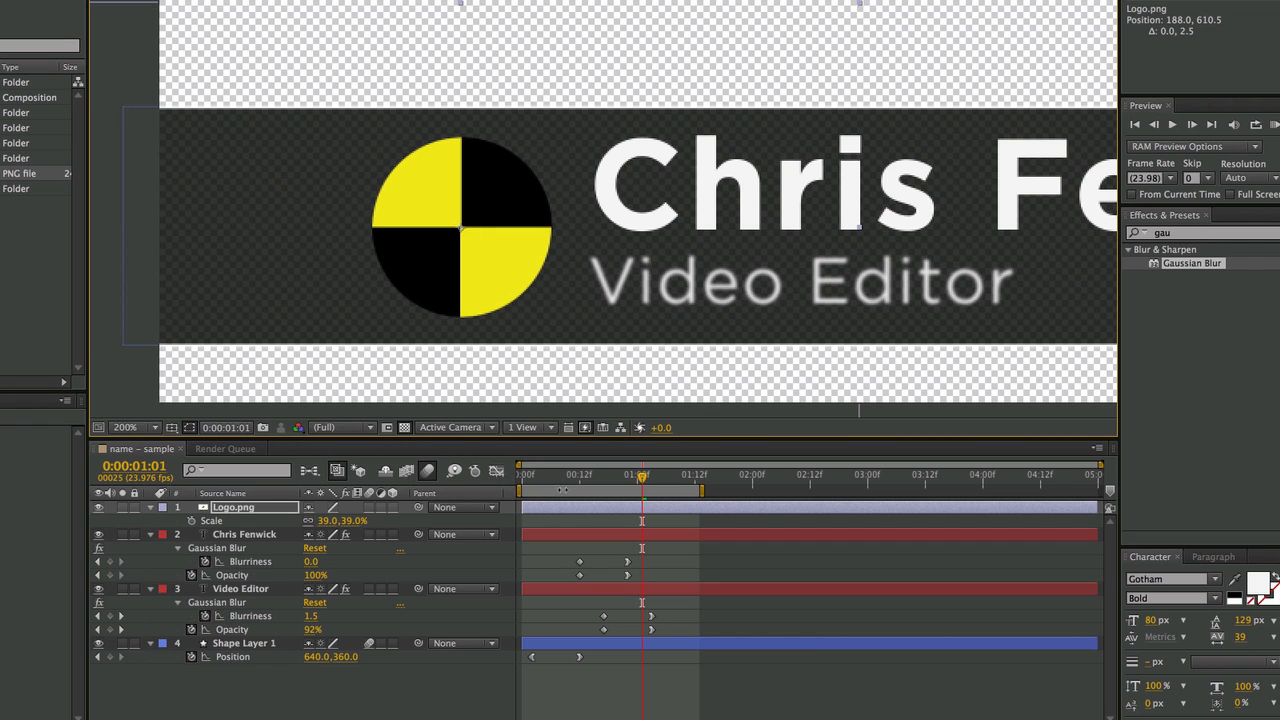
{"action": "left_click_drag", "start_coordinate": [558, 485], "coordinate": [545, 491]}
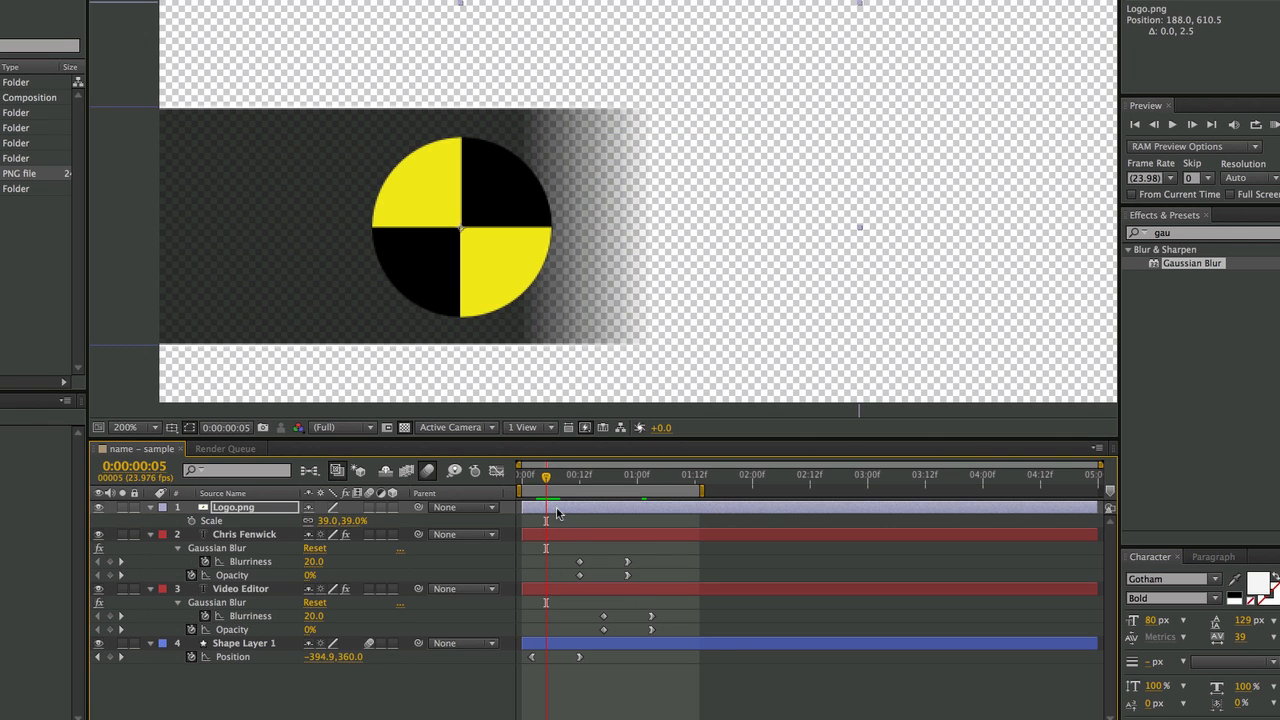
- Start keyframing the logo's Opacity, adding a 100% keyframe at frame 15
{"action": "left_click", "coordinate": [558, 513]}
{"action": "key", "text": "t"}
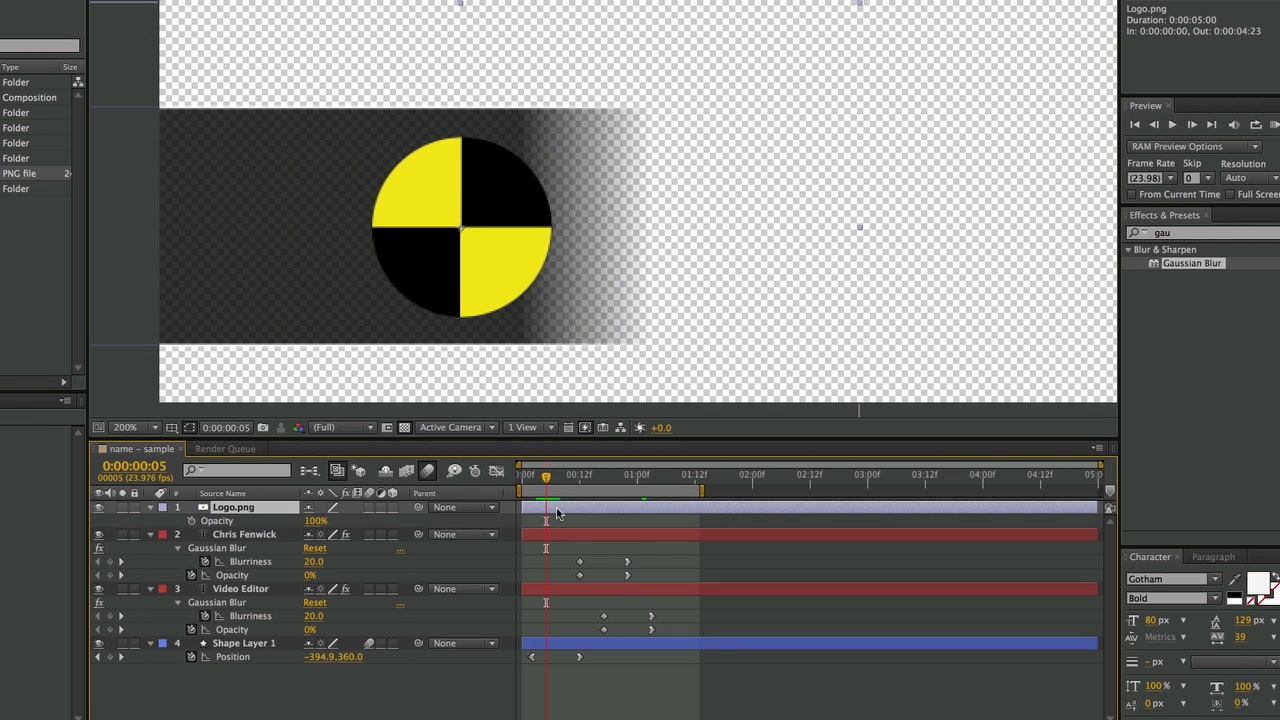
{"action": "left_click", "coordinate": [191, 521]}
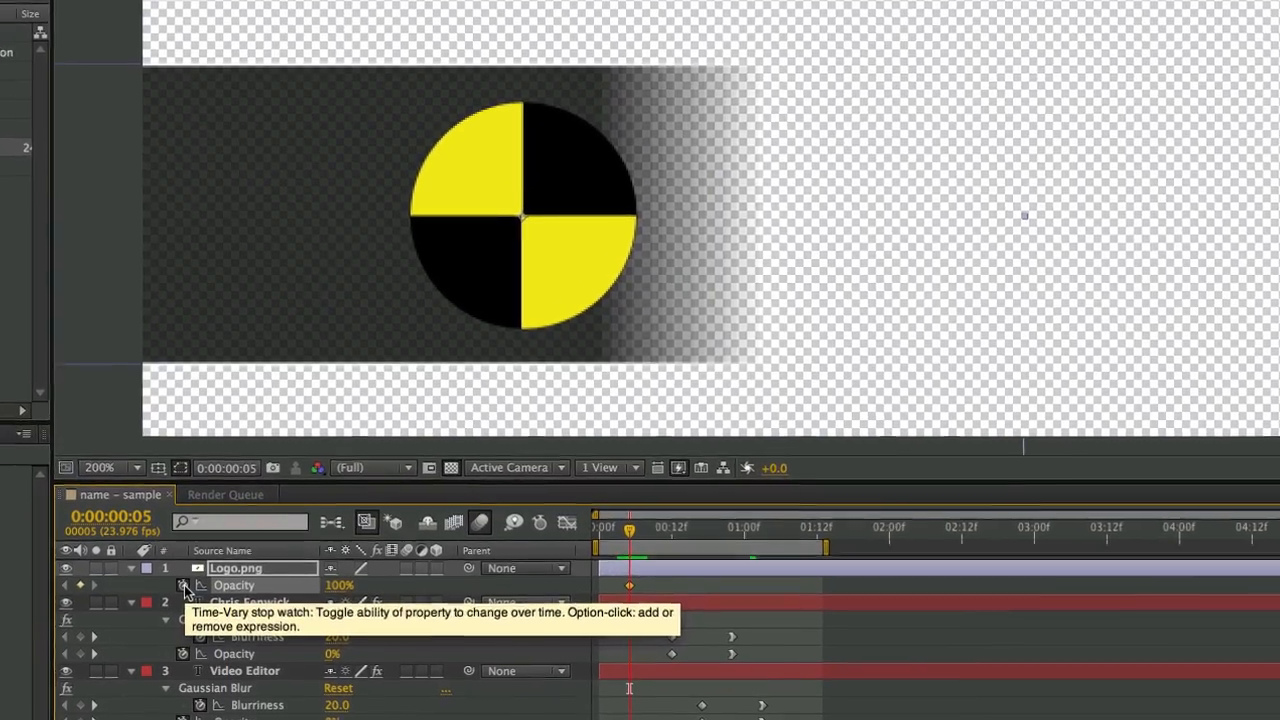
{"action": "key", "text": "shift+Page_Down"}
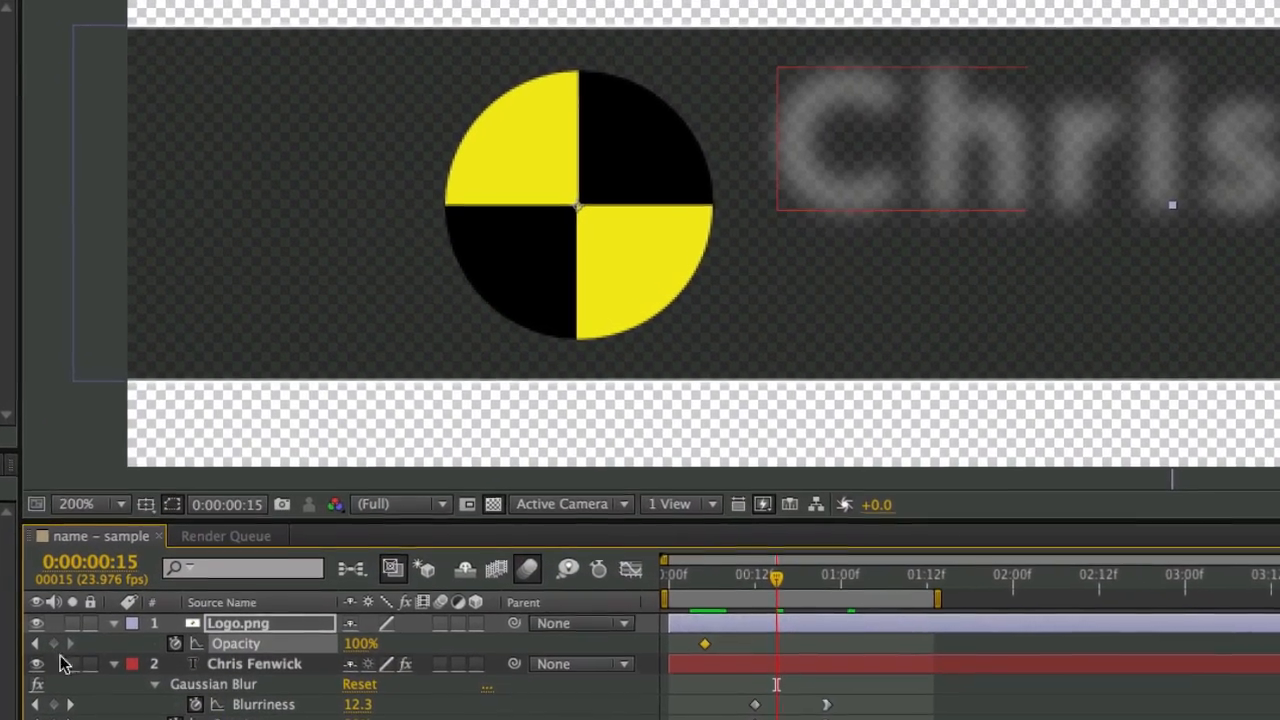
{"action": "left_click", "coordinate": [53, 643]}
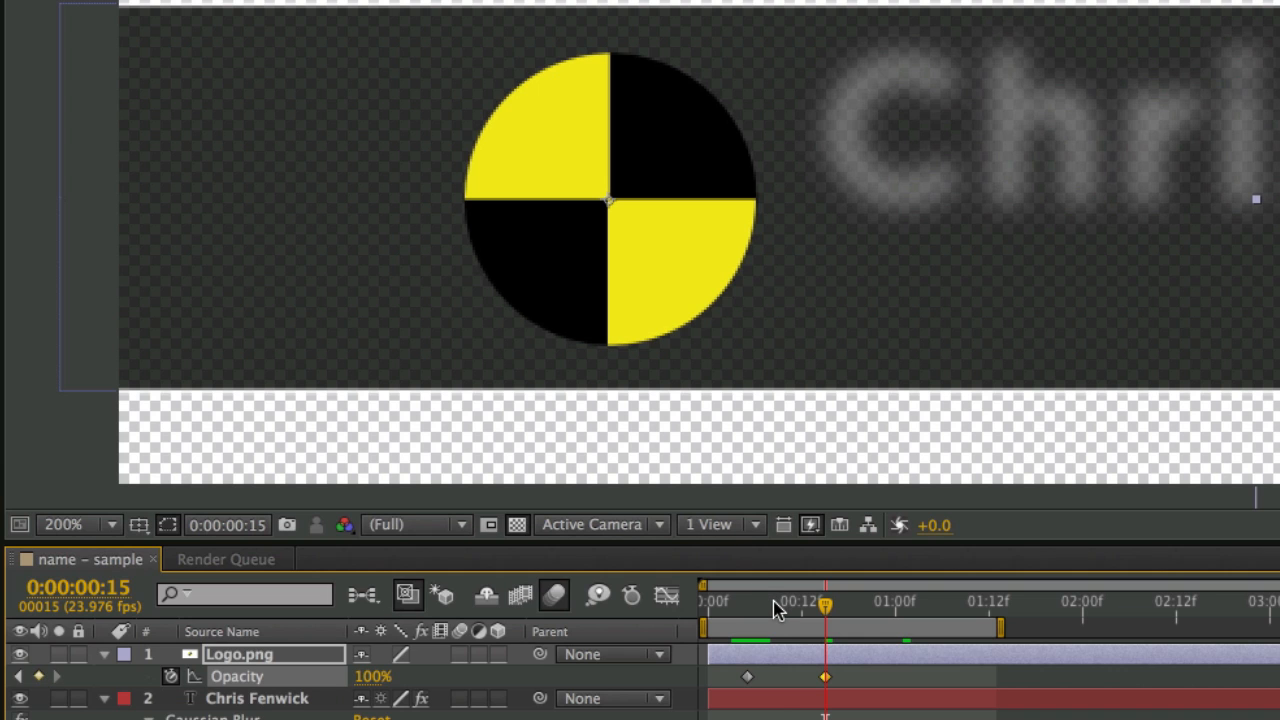
- Set the logo's Opacity to 0% at frame 5 and check the fade-in up to frame 15
{"action": "left_click_drag", "start_coordinate": [775, 610], "coordinate": [755, 615]}
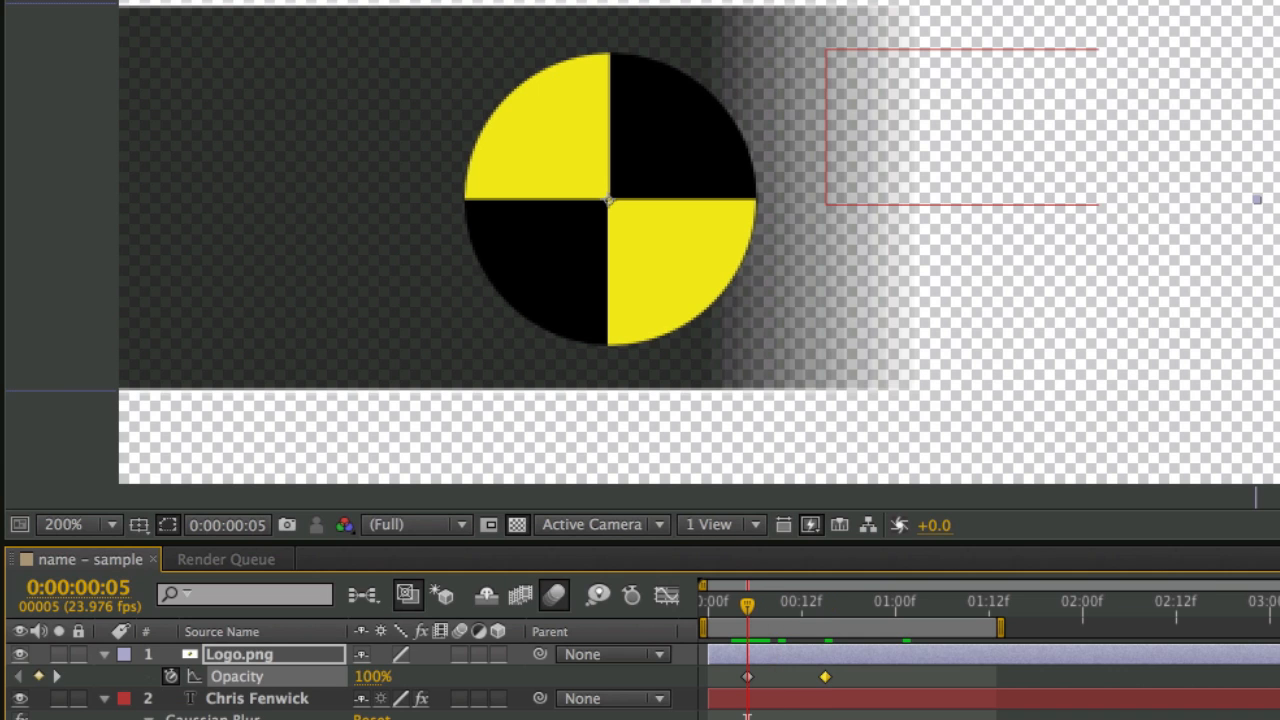
{"action": "left_click", "coordinate": [58, 677]}
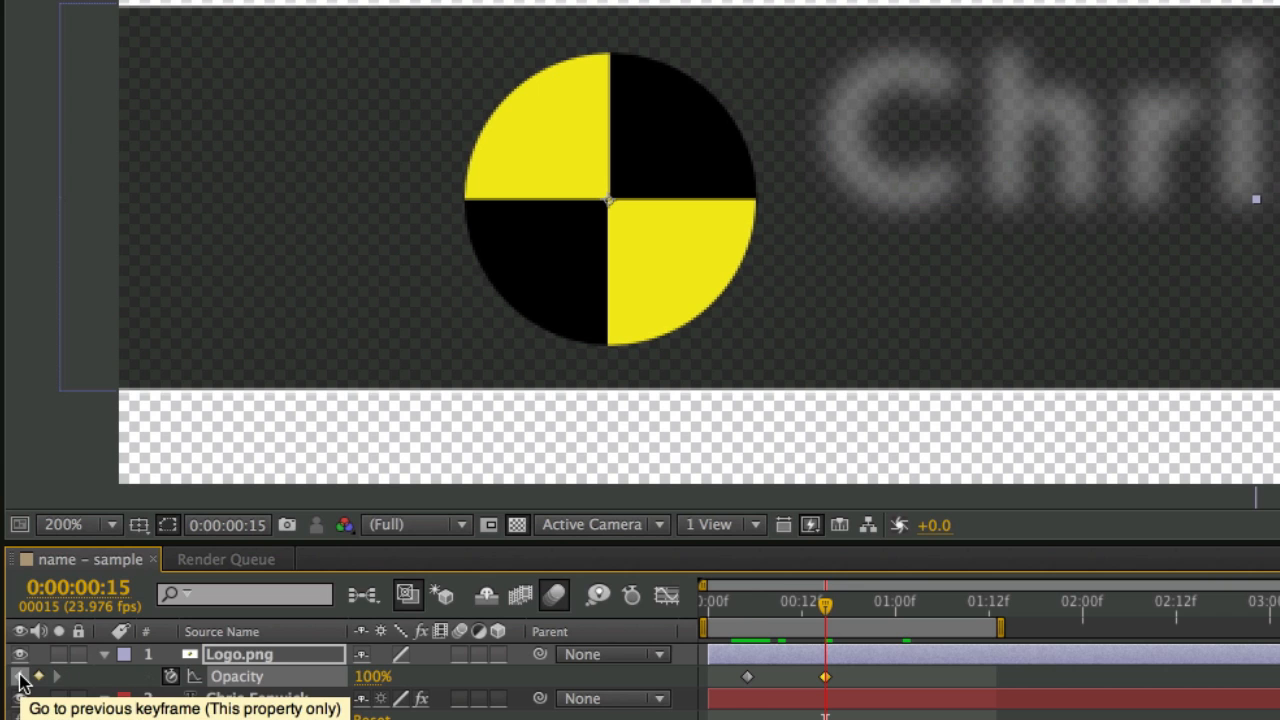
{"action": "left_click", "coordinate": [20, 677]}
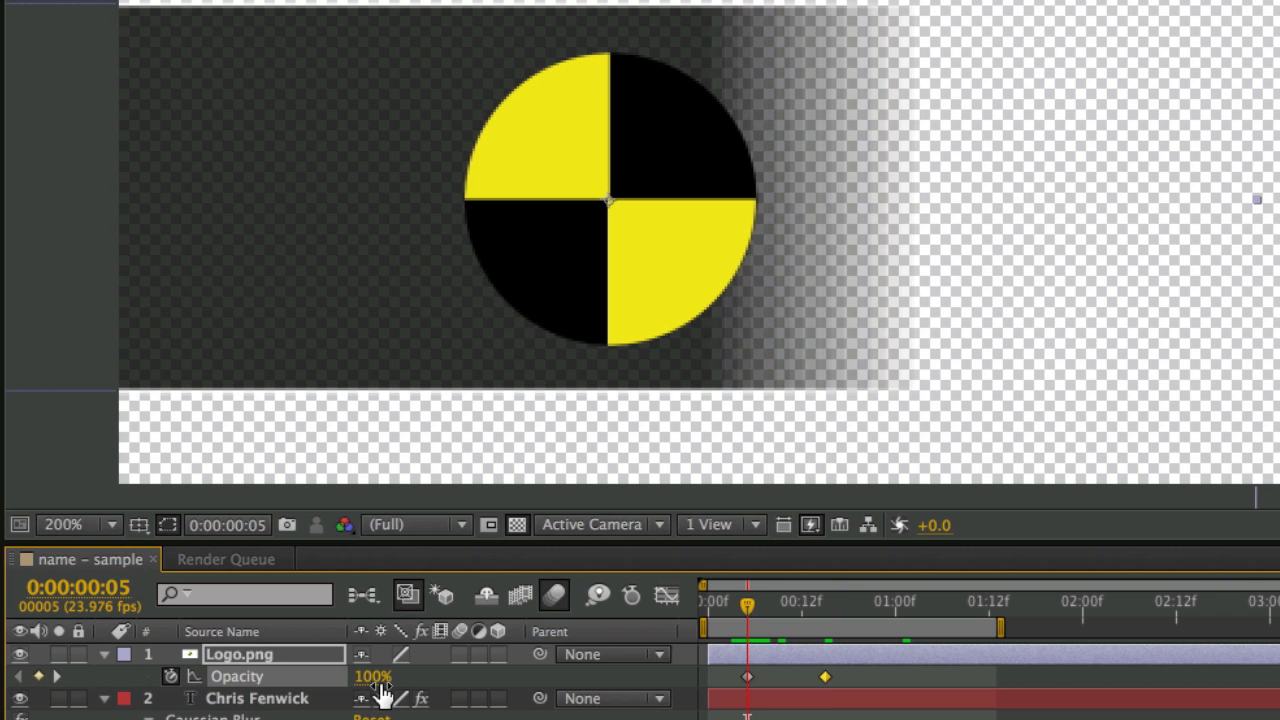
{"action": "left_click_drag", "start_coordinate": [370, 677], "coordinate": [160, 710]}
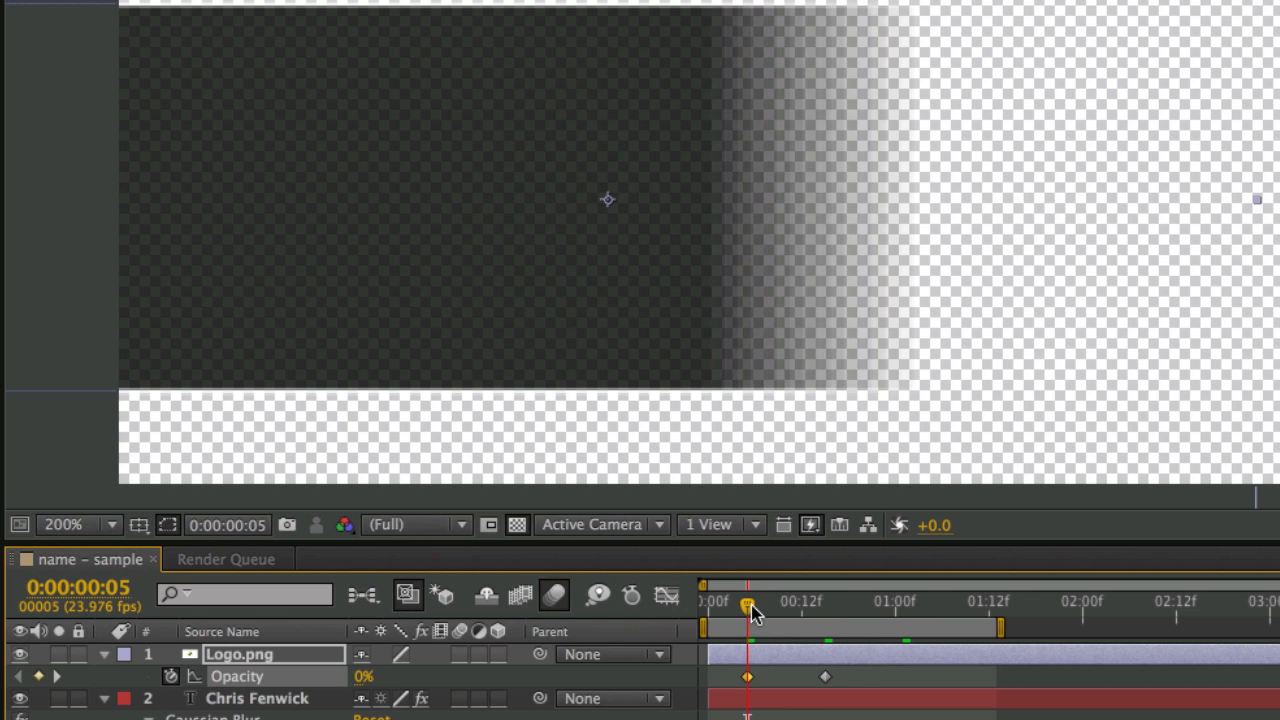
{"action": "left_click_drag", "start_coordinate": [751, 605], "coordinate": [799, 614]}
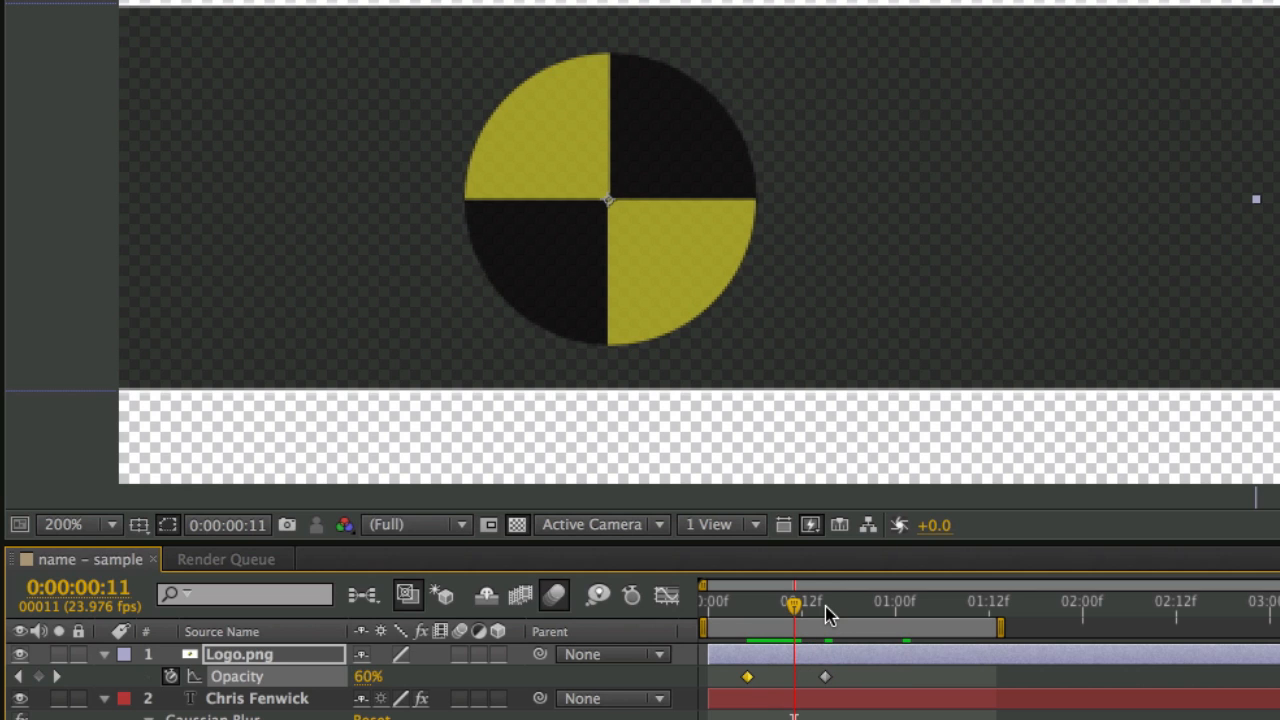
{"action": "left_click", "coordinate": [832, 609]}
{"action": "left_click_drag", "start_coordinate": [832, 610], "coordinate": [825, 610]}
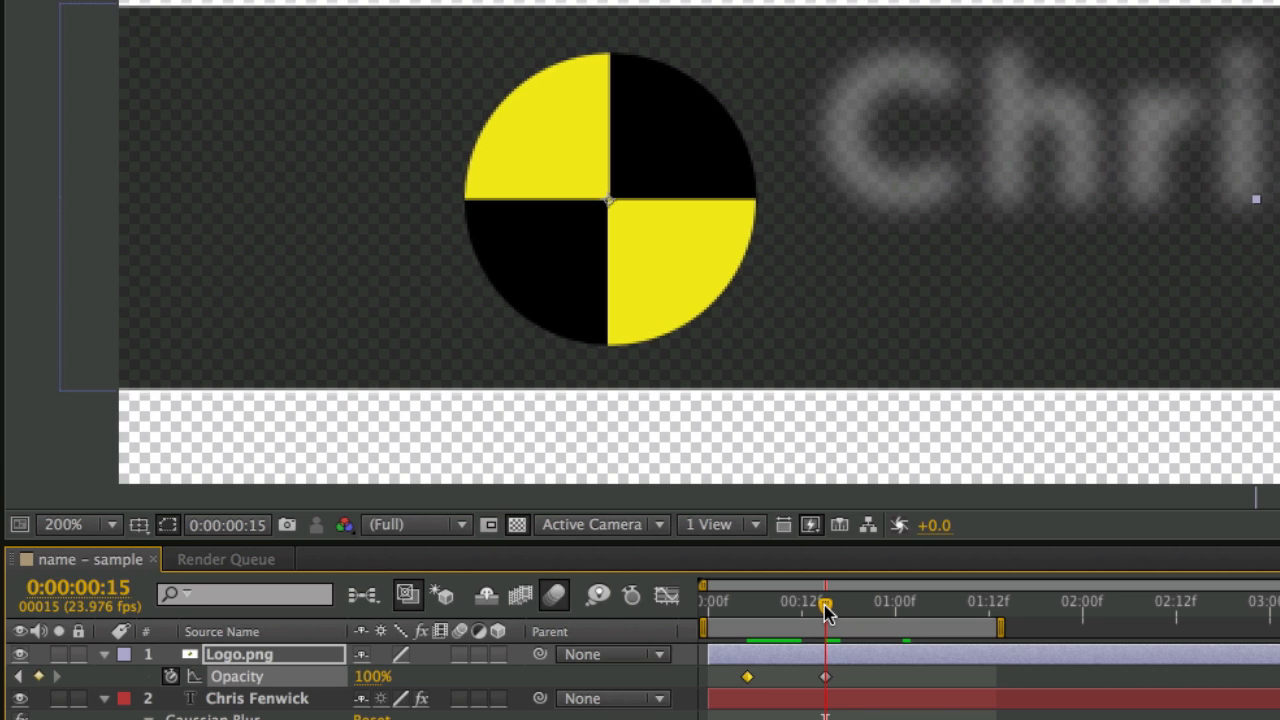
{"action": "key", "text": "r"}
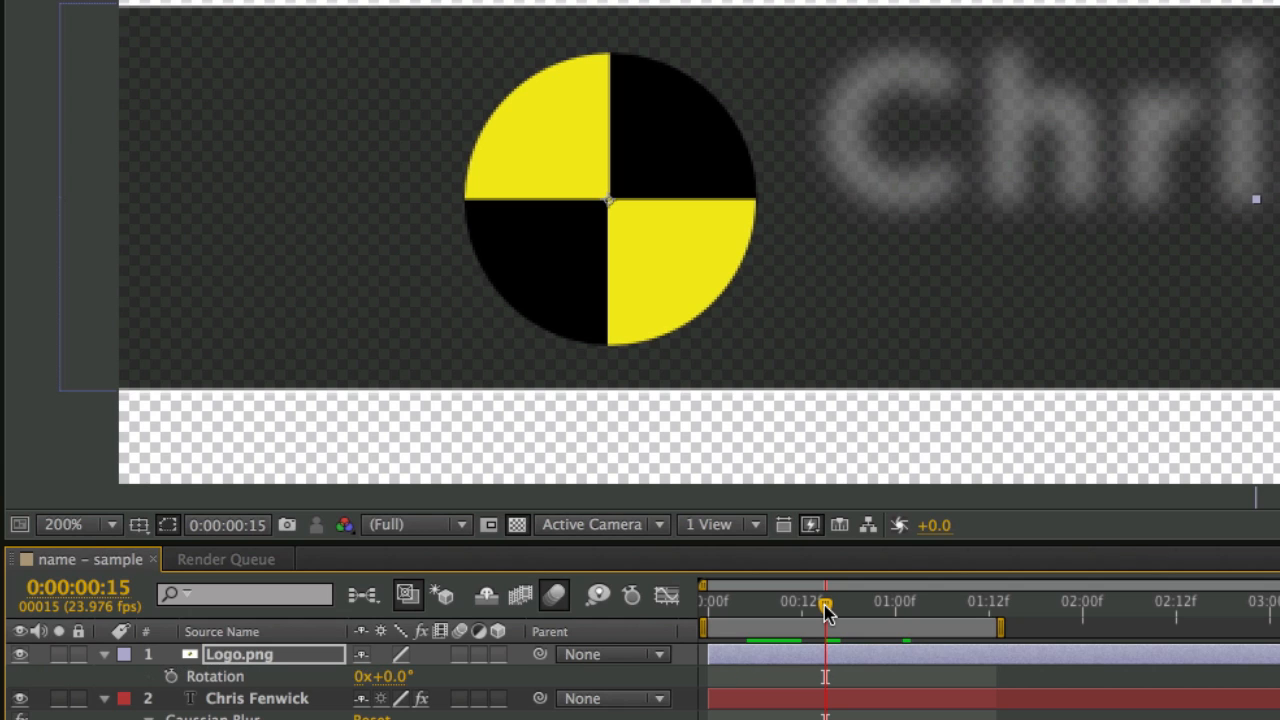
- Keyframe the logo's Rotation from -1x+0.0° at frame 5 to 0x+0.0° at frame 15
{"action": "left_click", "coordinate": [171, 677]}
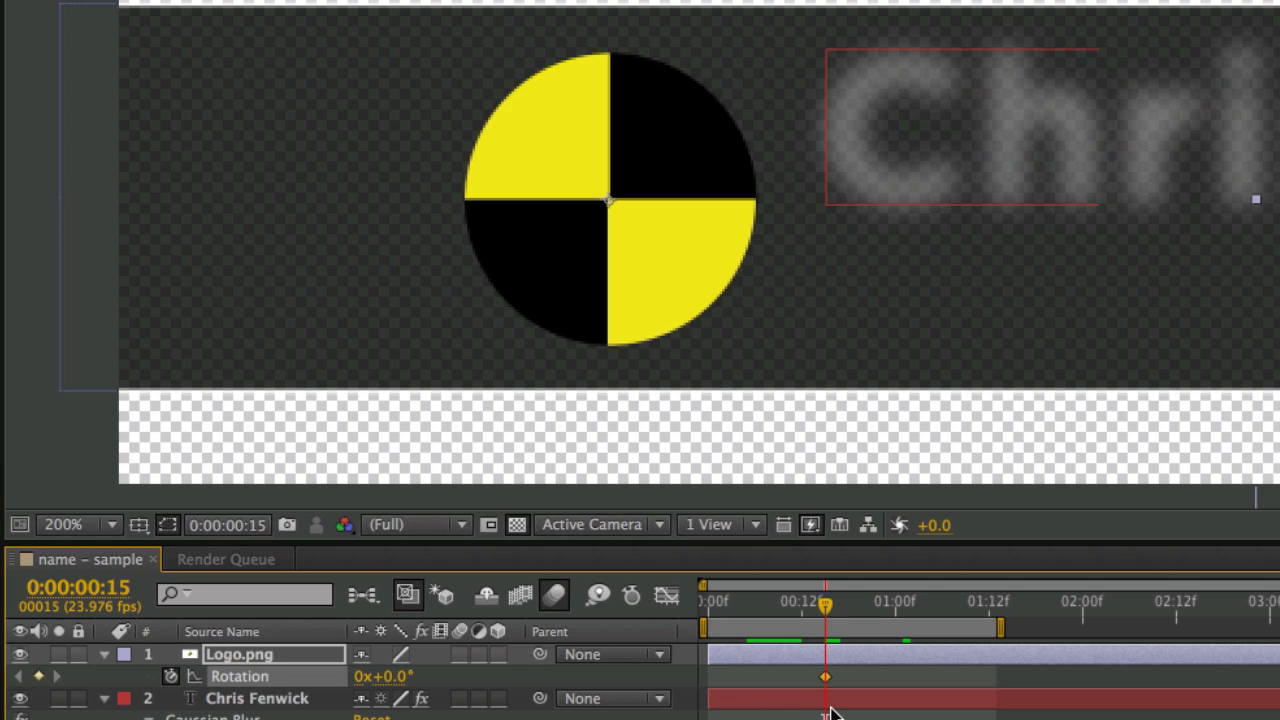
{"action": "key", "text": "u"}
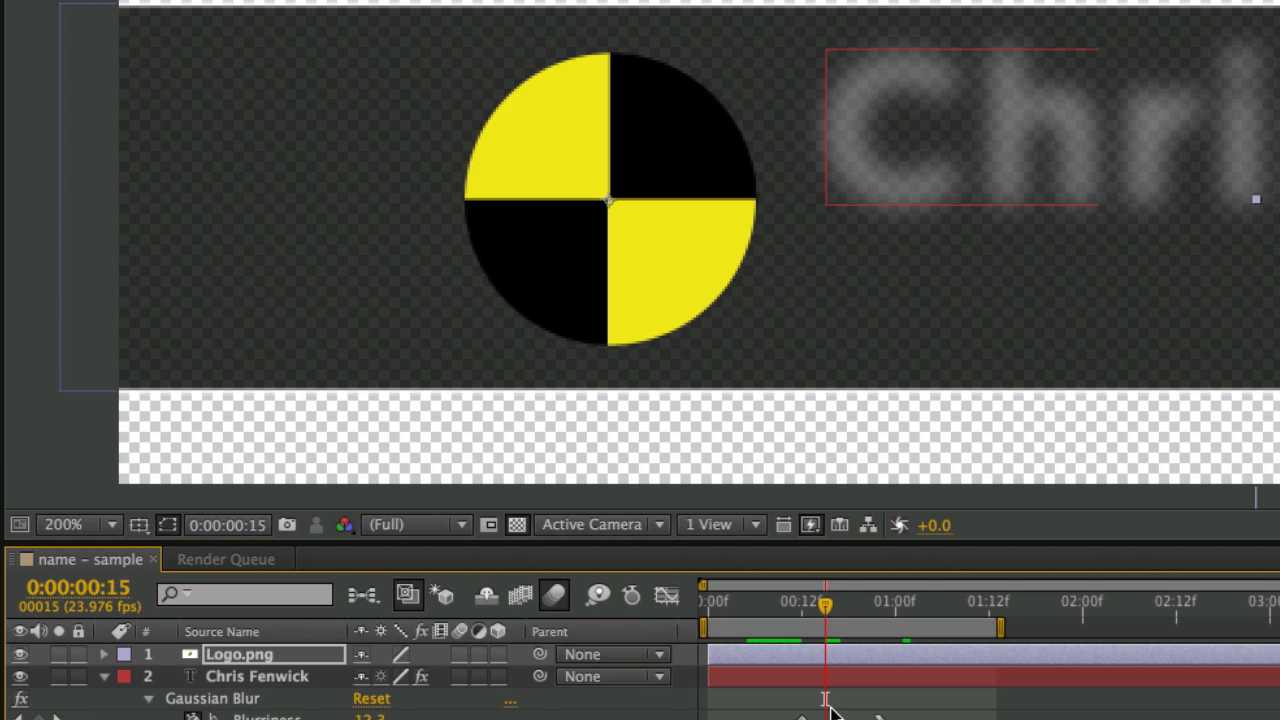
{"action": "key", "text": "u"}
{"action": "left_click", "coordinate": [788, 615]}
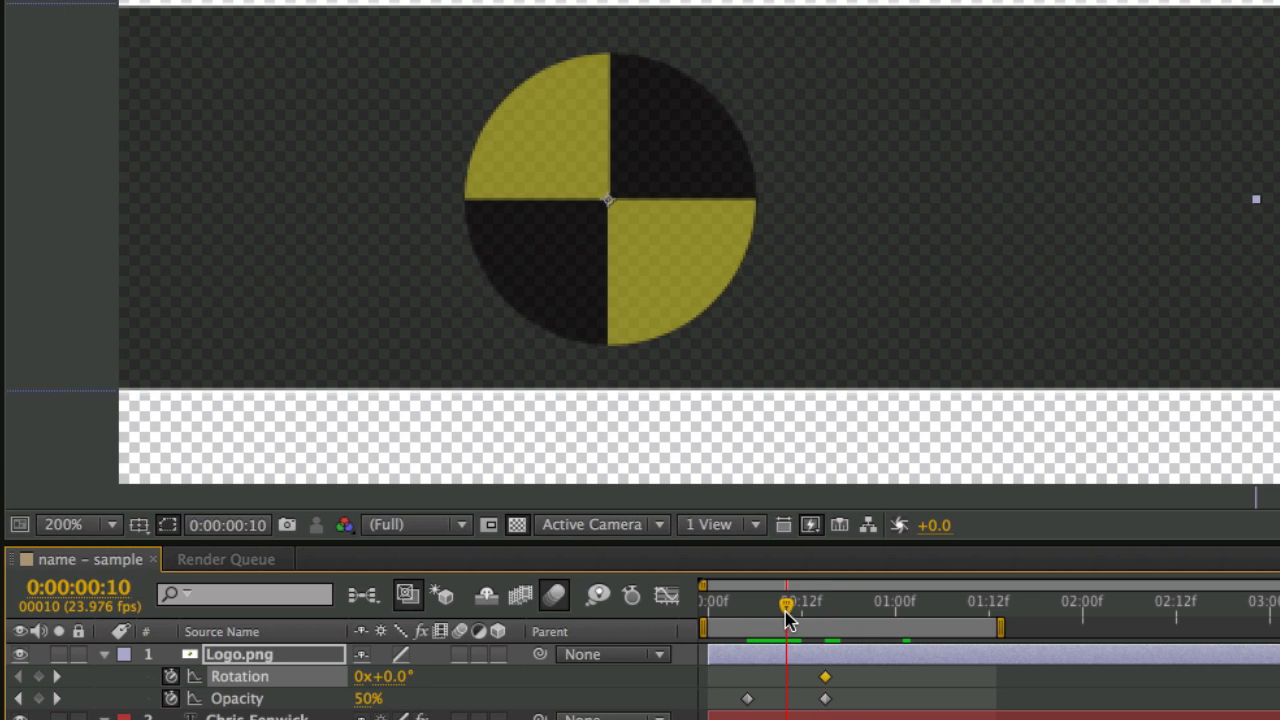
{"action": "left_click_drag", "start_coordinate": [788, 615], "coordinate": [746, 620]}
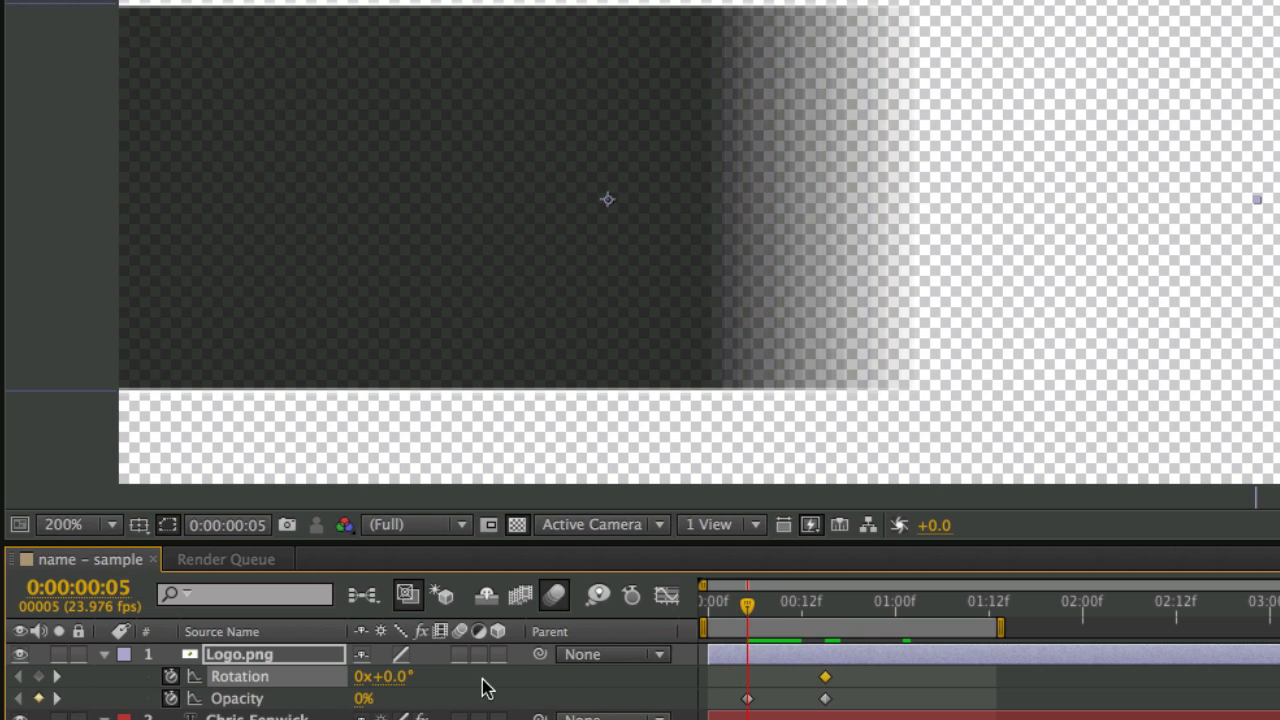
{"action": "left_click", "coordinate": [364, 676]}
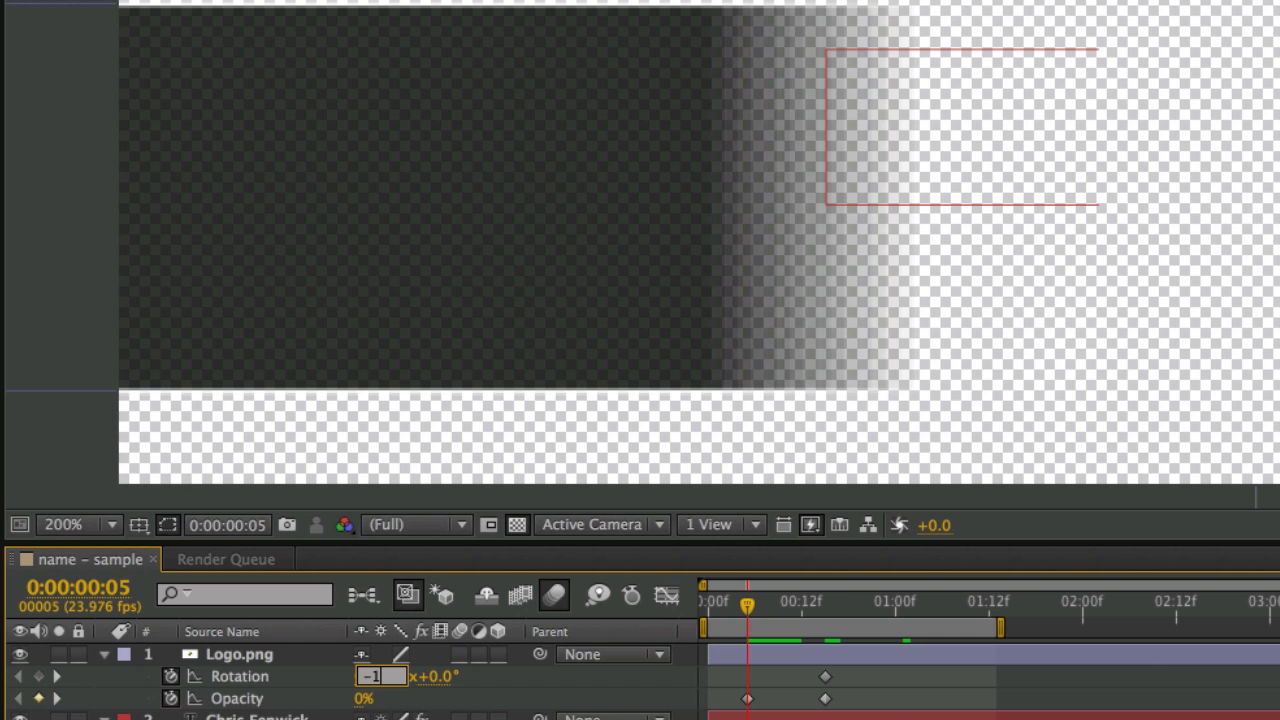
{"action": "type", "text": "-1"}
{"action": "key", "text": "Return"}
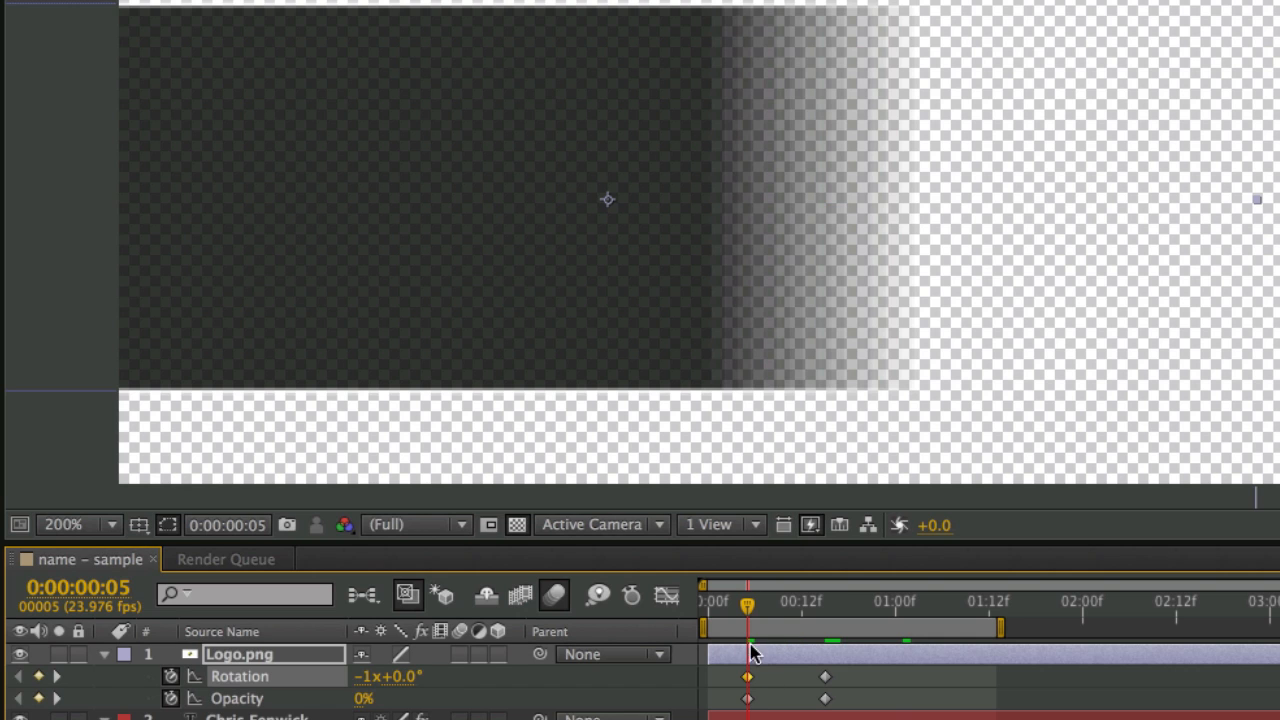
{"action": "left_click_drag", "start_coordinate": [752, 614], "coordinate": [790, 614]}
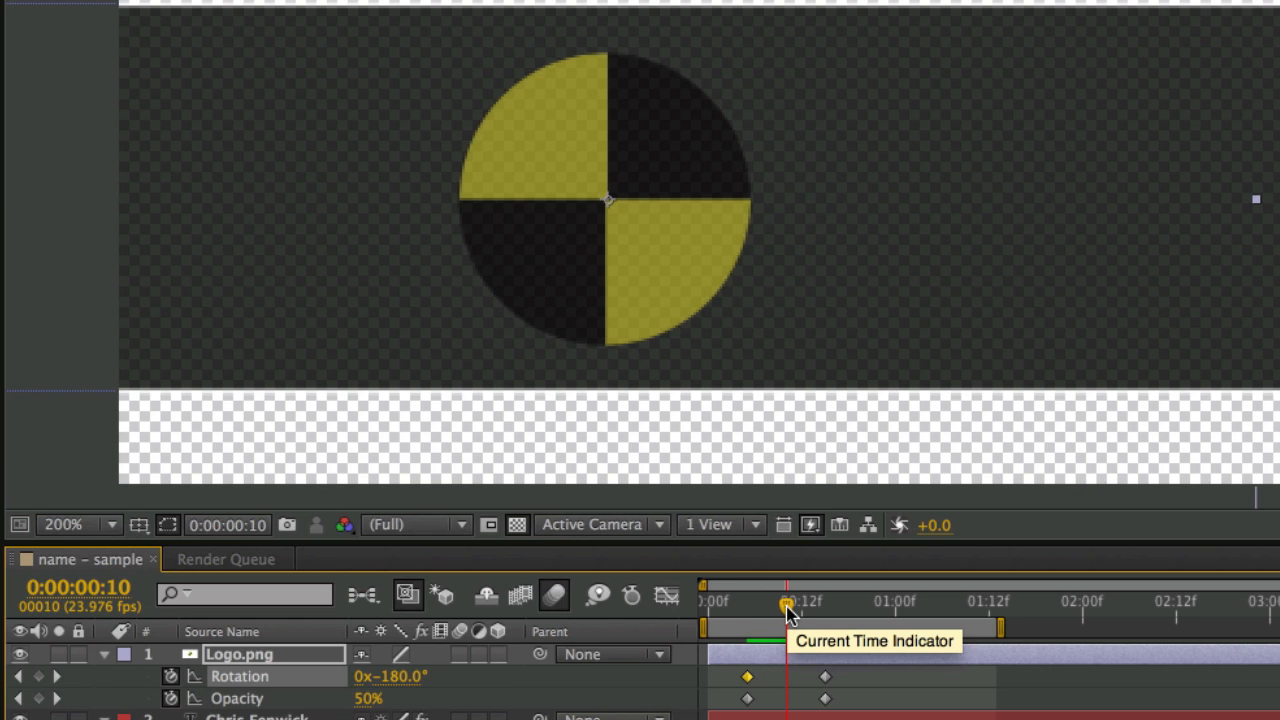
- Enable motion blur on Logo.png, preview the blurred spin, and select its ending keyframes
{"action": "left_click", "coordinate": [459, 655]}
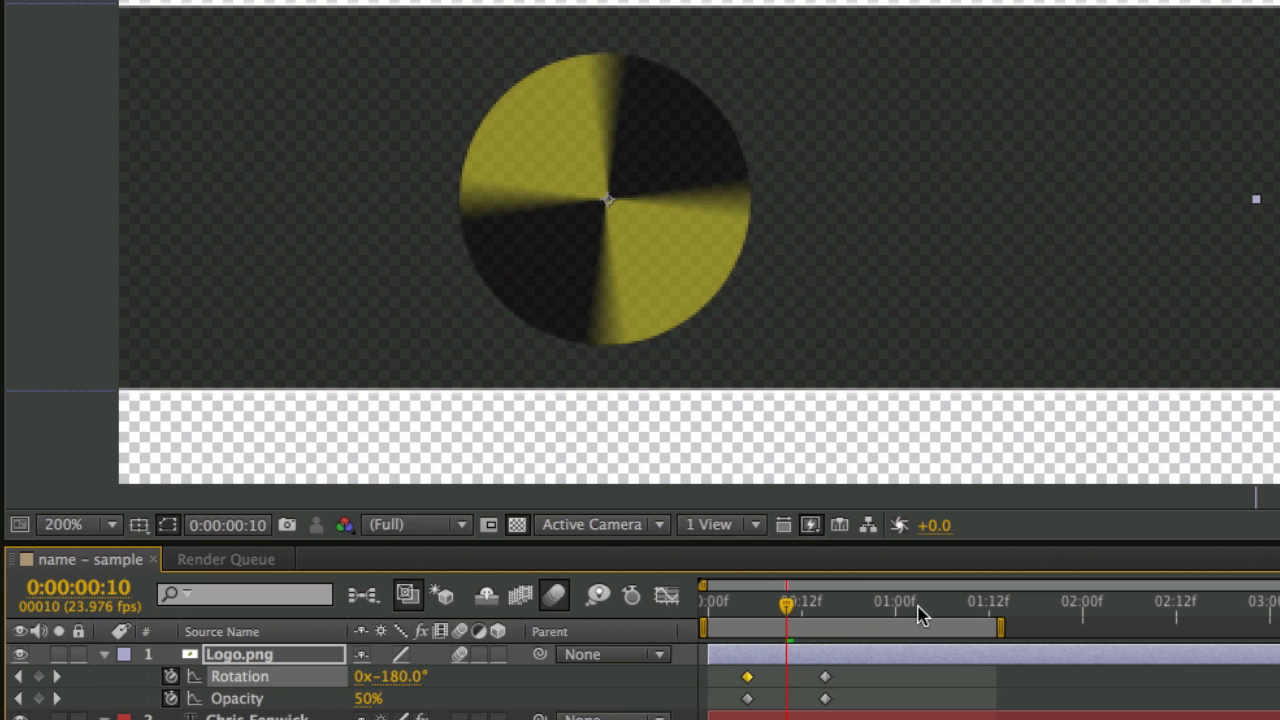
{"action": "mouse_move", "coordinate": [785, 604]}
{"action": "left_mouse_down"}
{"action": "mouse_move", "coordinate": [771, 606]}
{"action": "mouse_move", "coordinate": [800, 627]}
{"action": "mouse_move", "coordinate": [808, 609]}
{"action": "mouse_move", "coordinate": [791, 609]}
{"action": "left_mouse_up"}
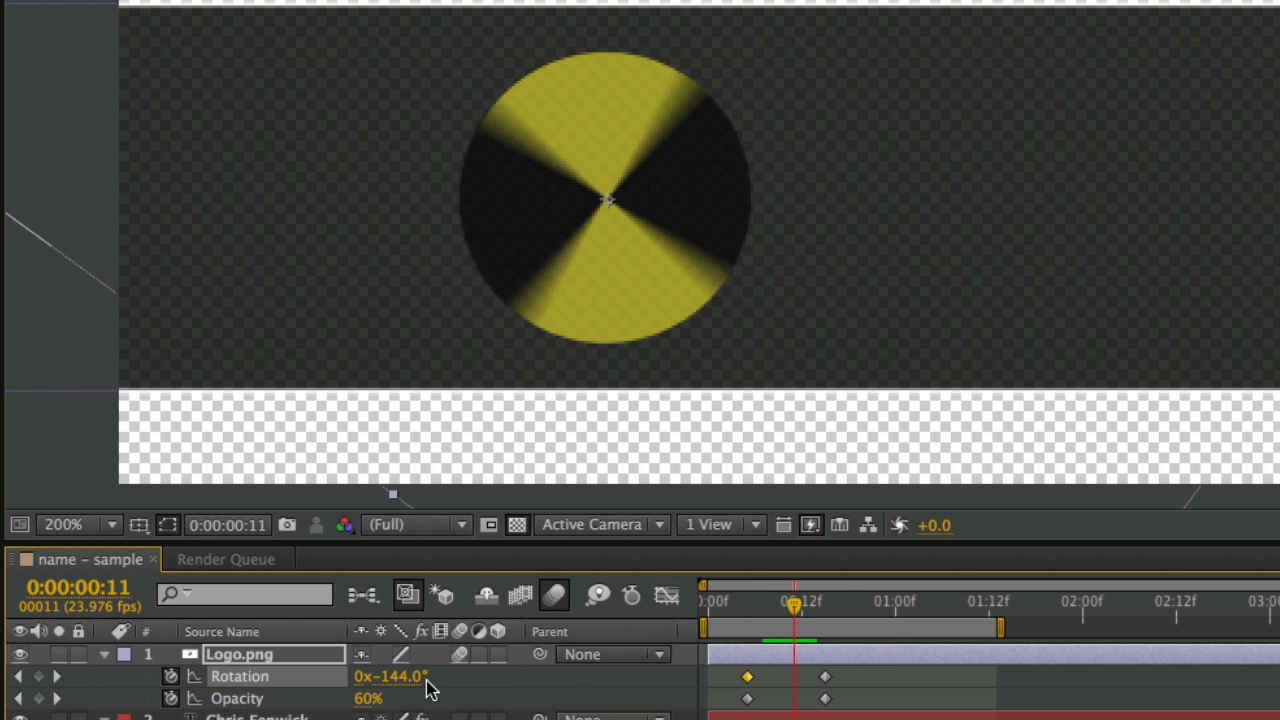
{"action": "left_click", "coordinate": [462, 655]}
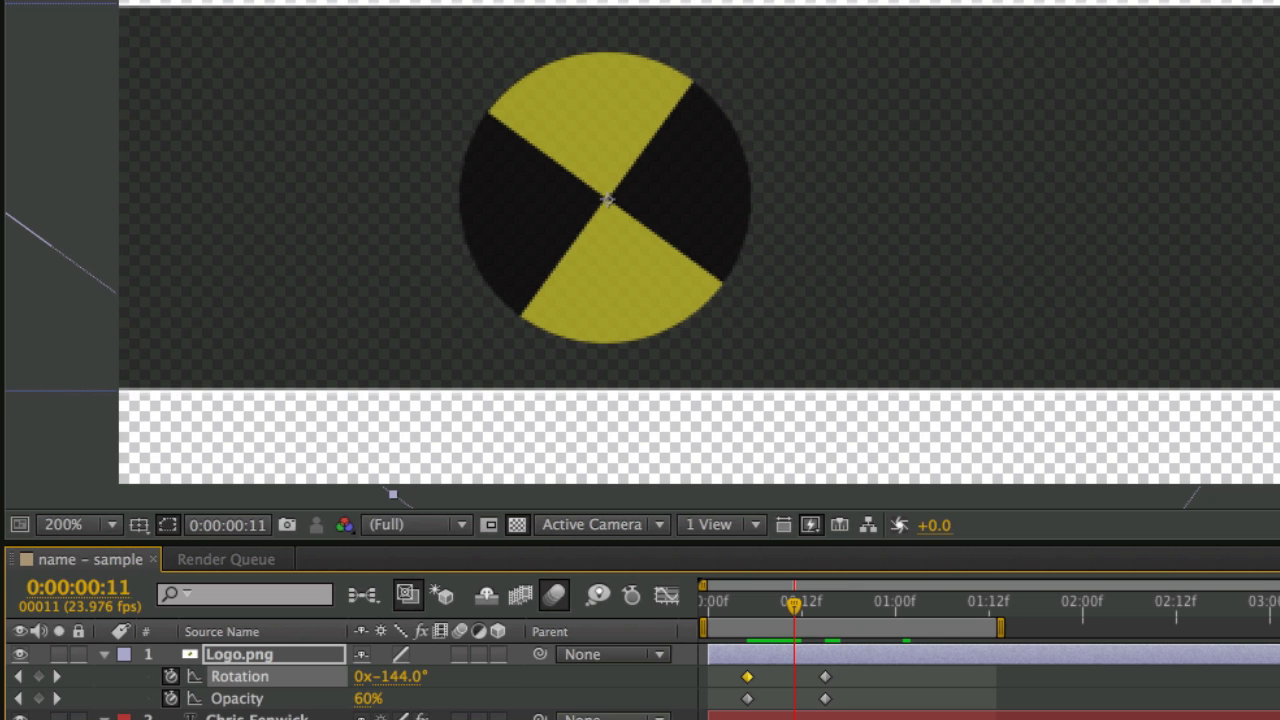
{"action": "key", "text": "space"}
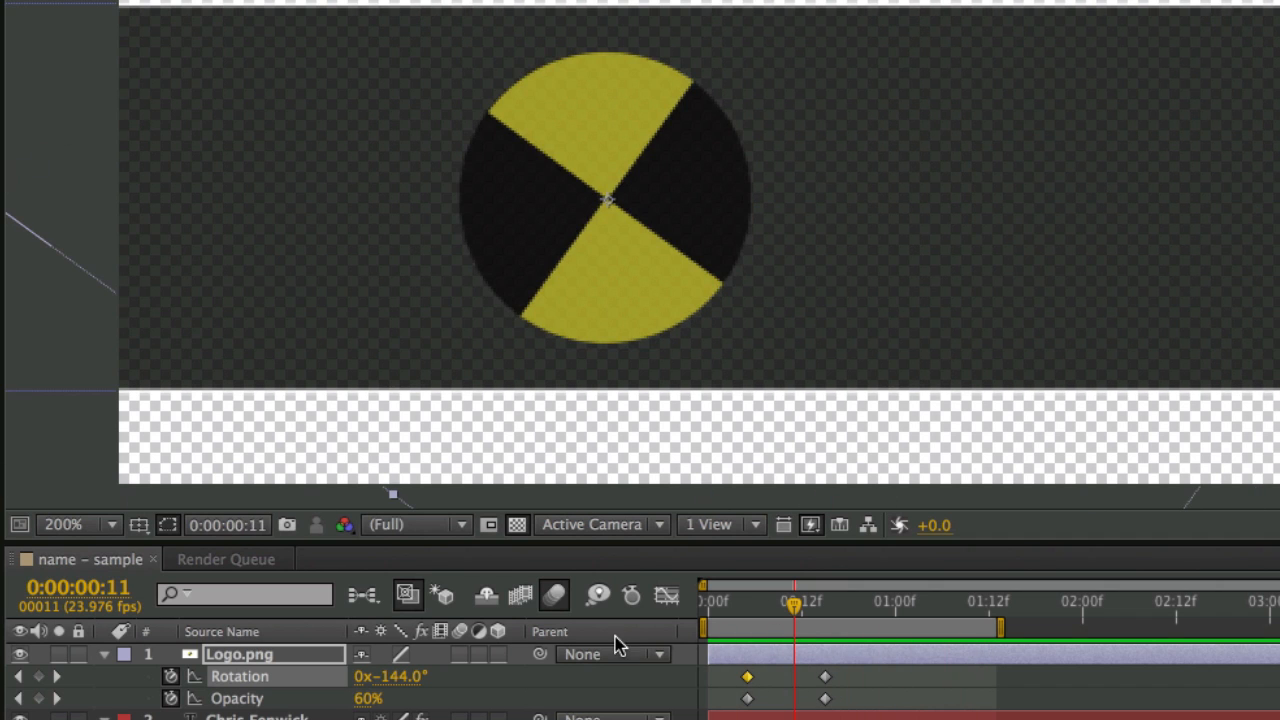
{"action": "left_click", "coordinate": [460, 655]}
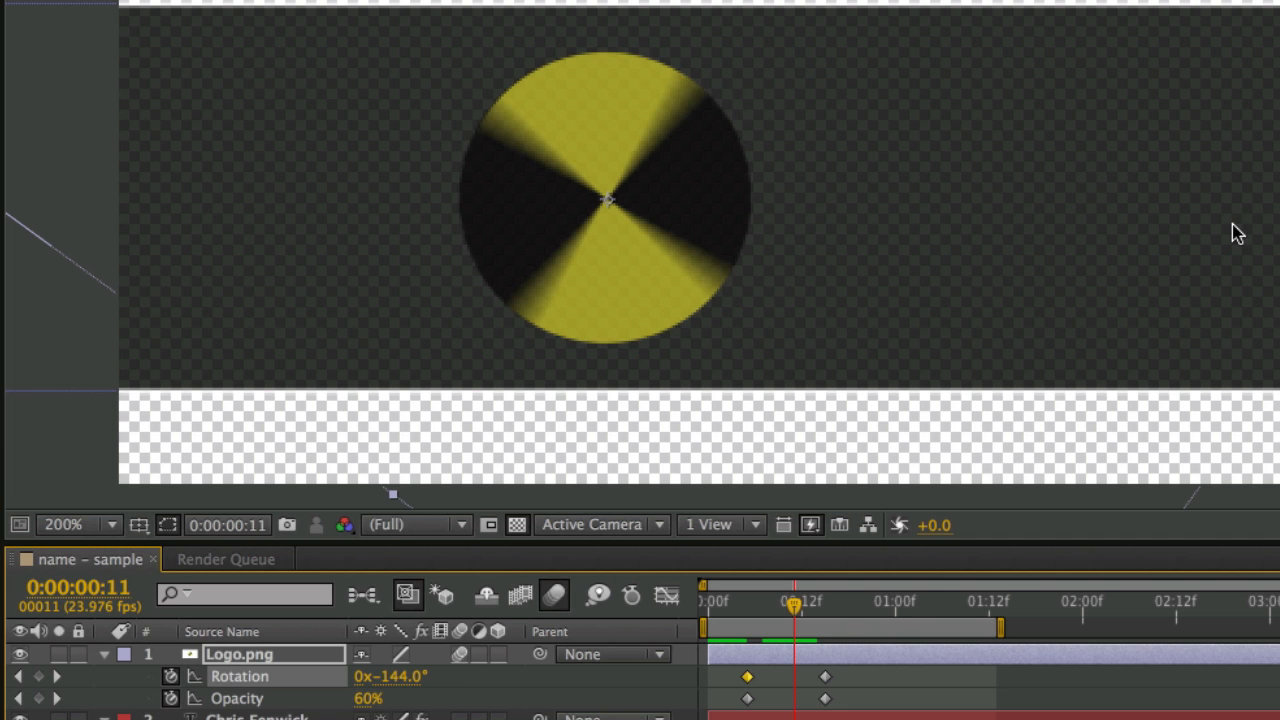
{"action": "key", "text": "space"}
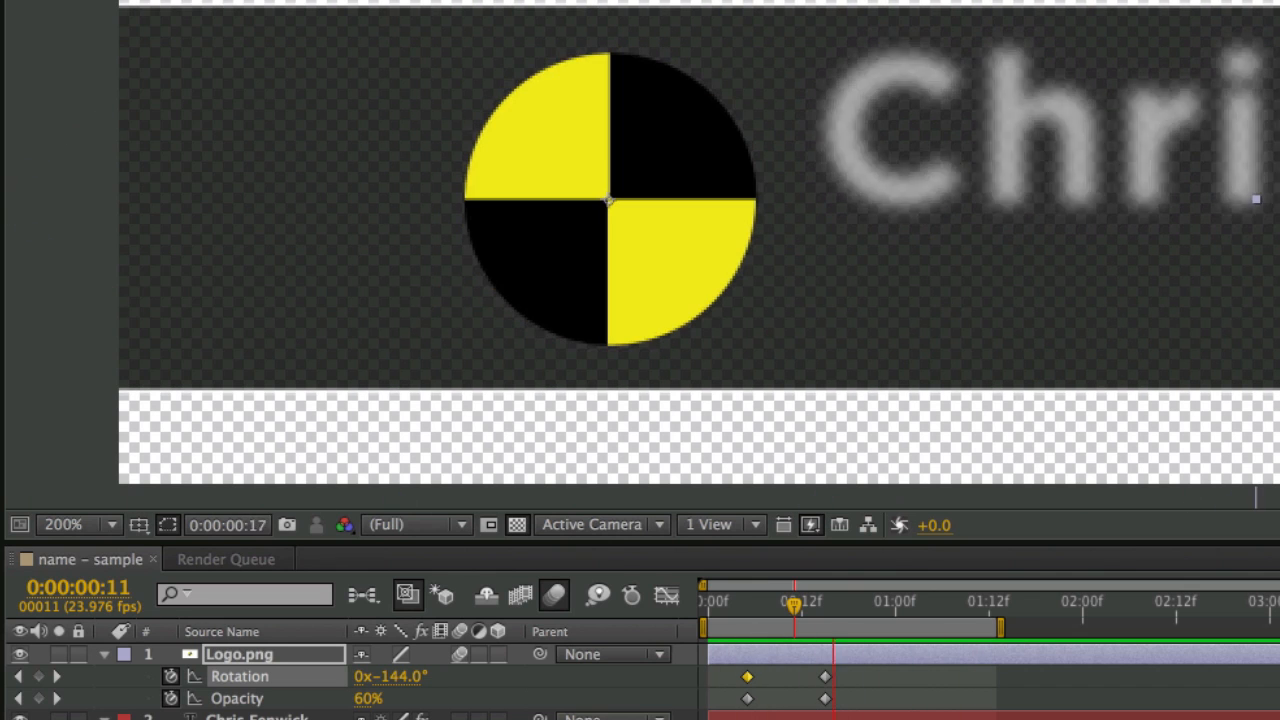
{"action": "key", "text": "space"}
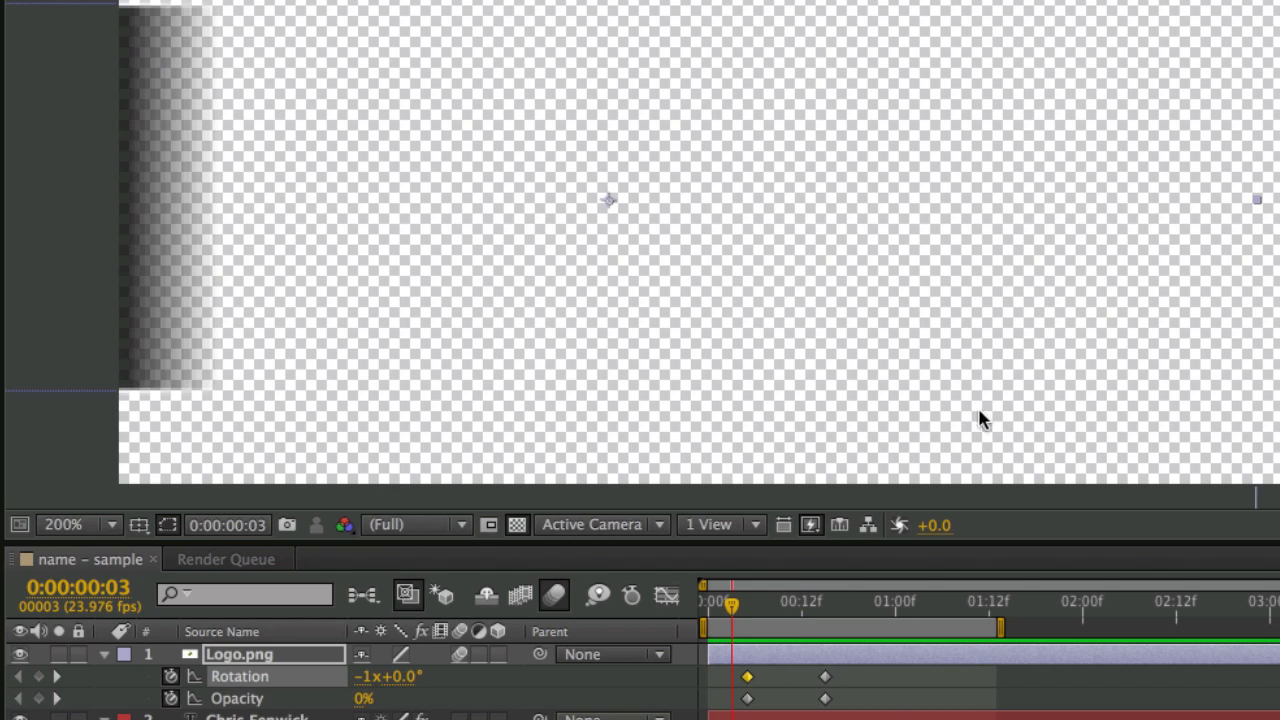
{"action": "left_click_drag", "start_coordinate": [806, 678], "coordinate": [850, 700]}
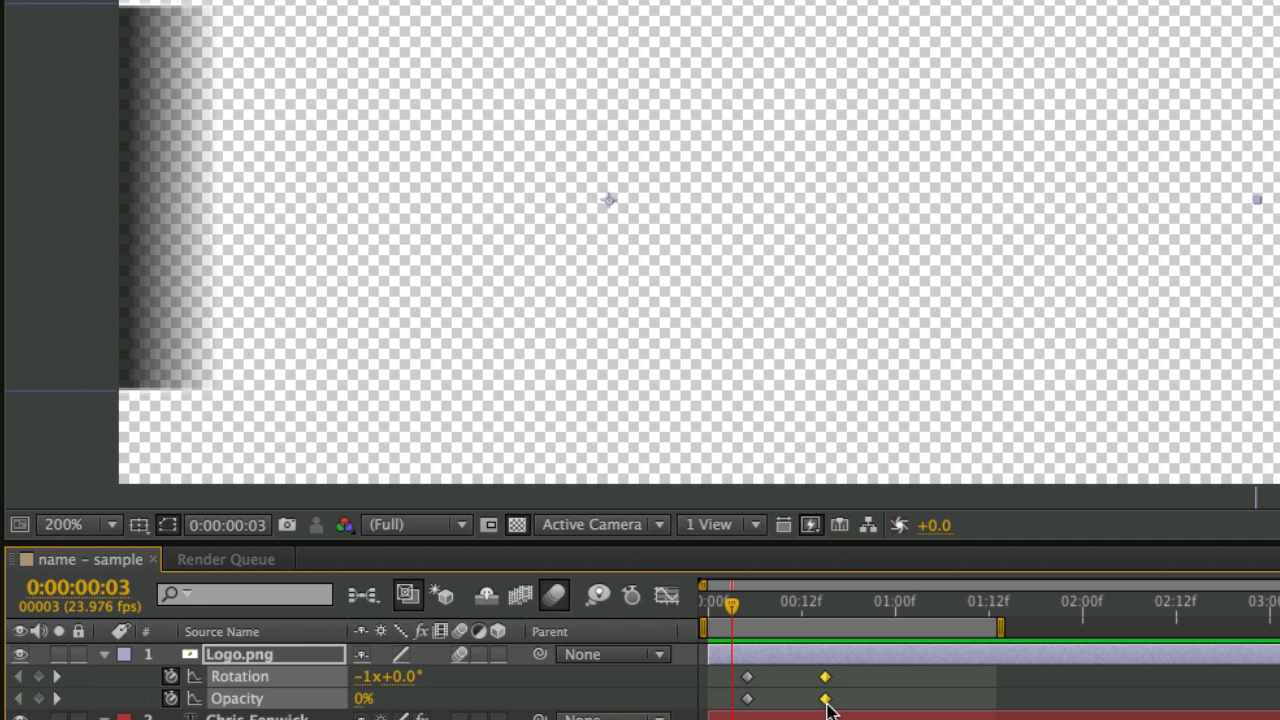
- Apply Easy Ease In to the logo's frame-15 Rotation and Opacity keyframes
{"action": "right_click", "coordinate": [826, 700]}
{"action": "mouse_move", "coordinate": [979, 719]}
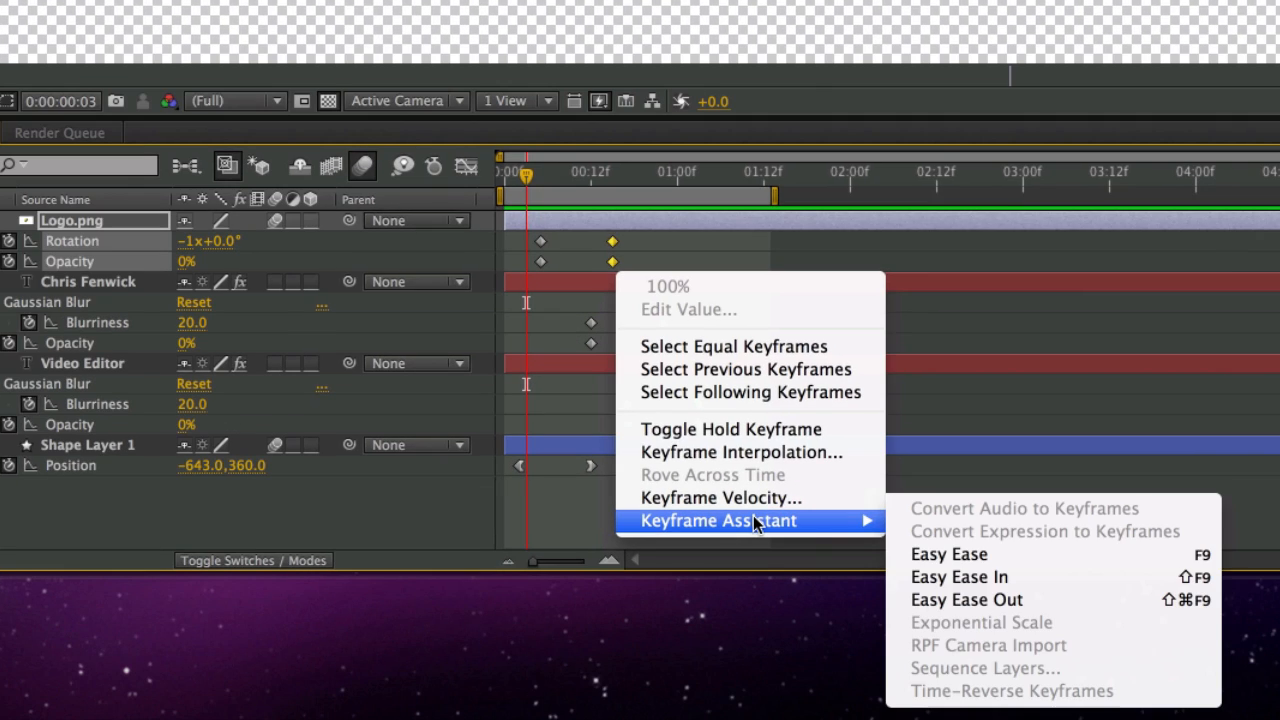
{"action": "left_click", "coordinate": [978, 582]}
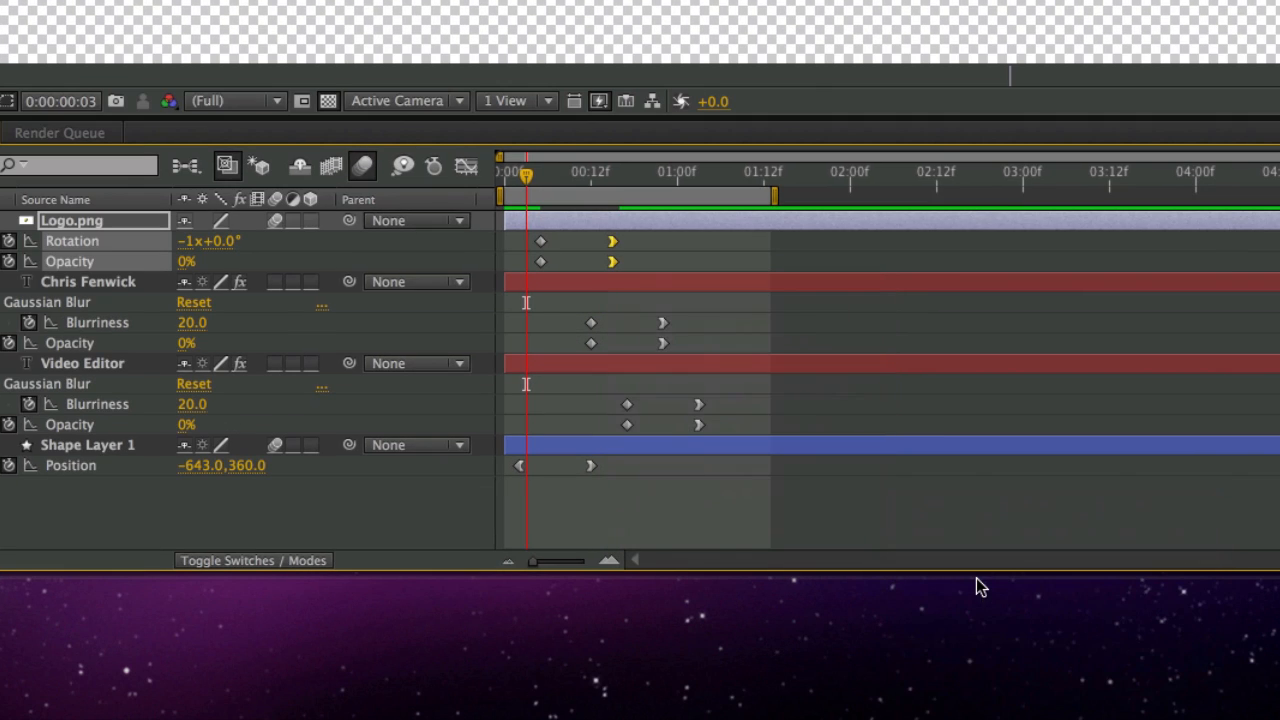